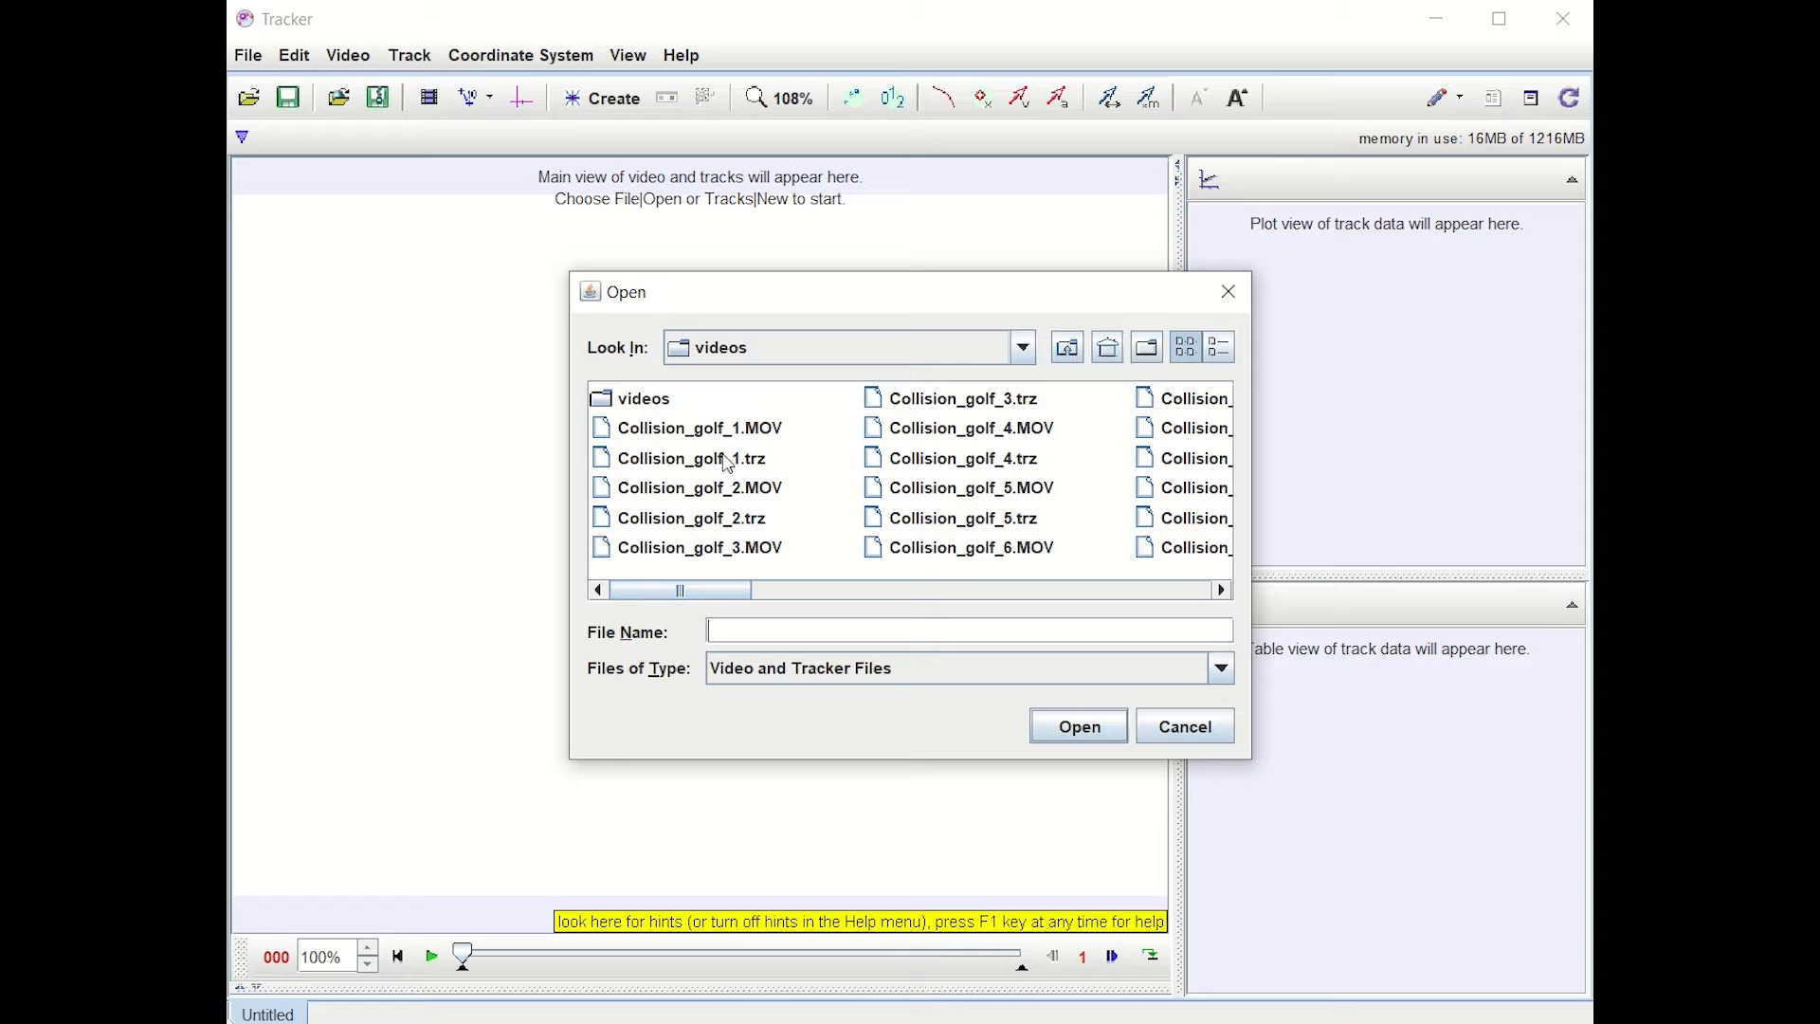
Step: Open the video Collision_golf_1.MOV and move the clip's start frame to 1338
{"action": "double_click", "coordinate": [692, 430]}
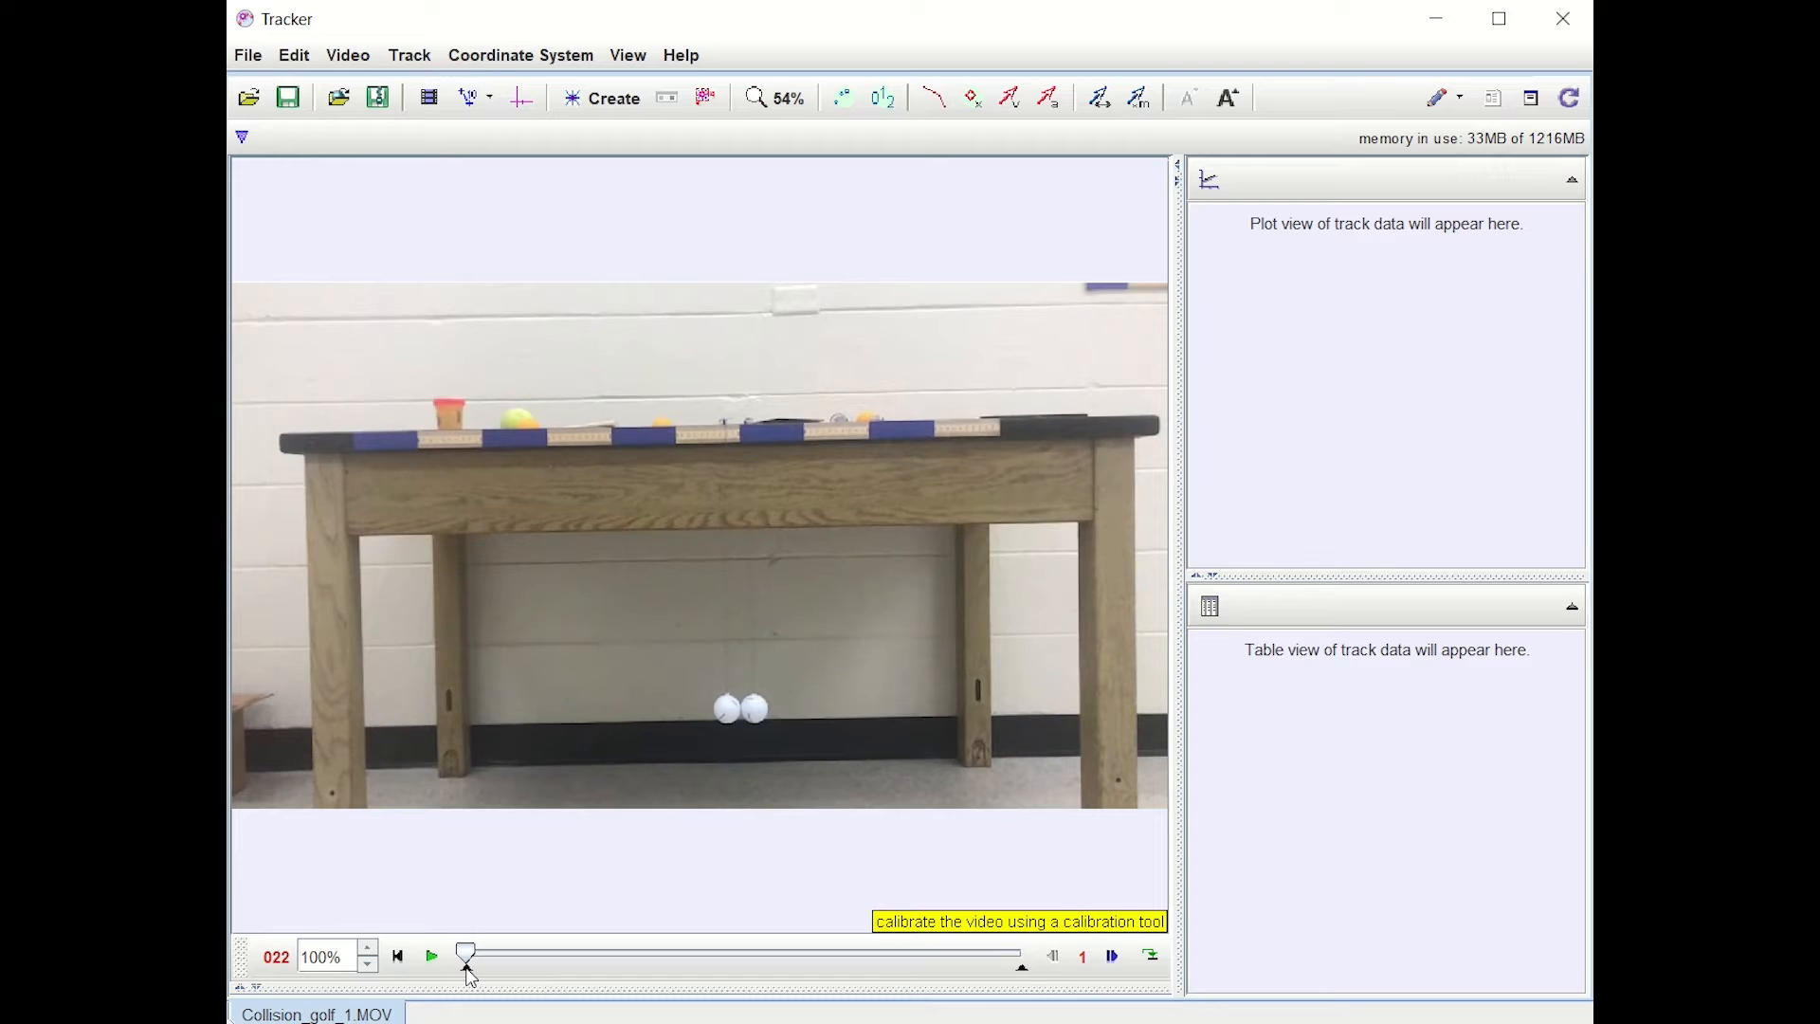
{"action": "mouse_move", "coordinate": [466, 975]}
{"action": "left_mouse_down"}
{"action": "mouse_move", "coordinate": [739, 975]}
{"action": "mouse_move", "coordinate": [718, 969]}
{"action": "left_mouse_up"}
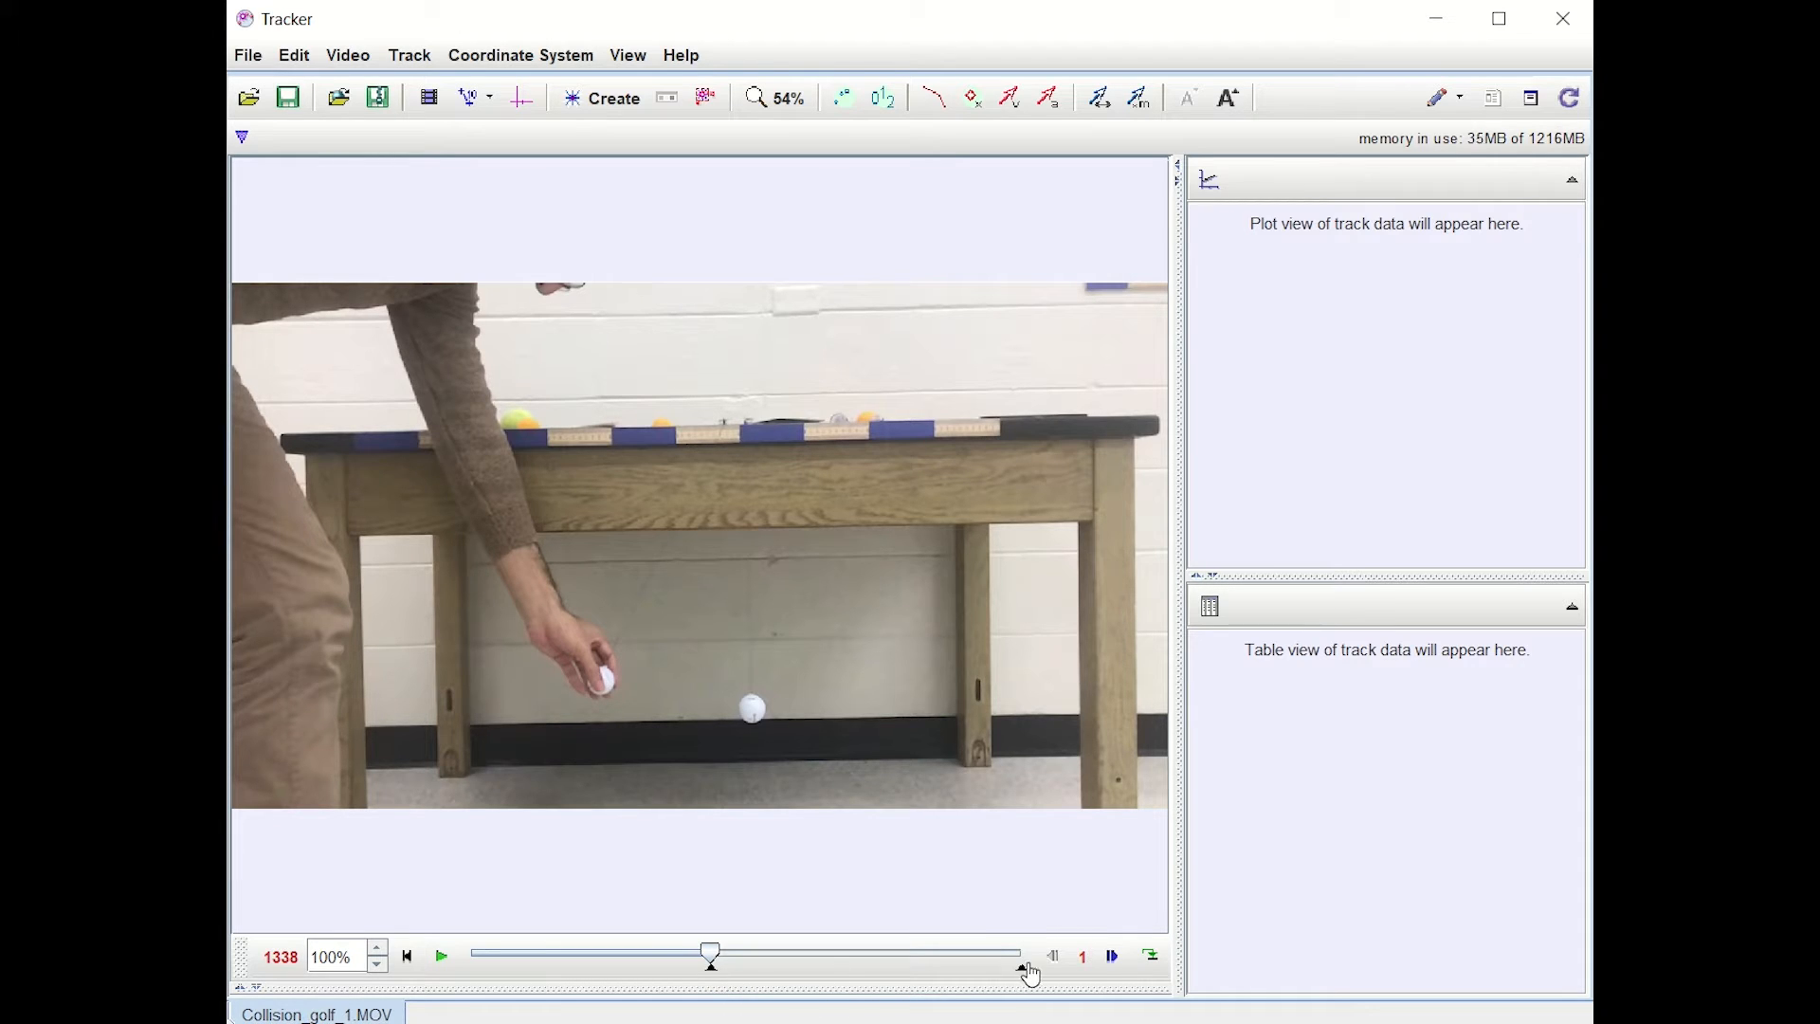
Step: Step forward frame by frame towards the ball's release and move the clip's start frame to 1361
{"action": "triple_click", "coordinate": [1110, 967]}
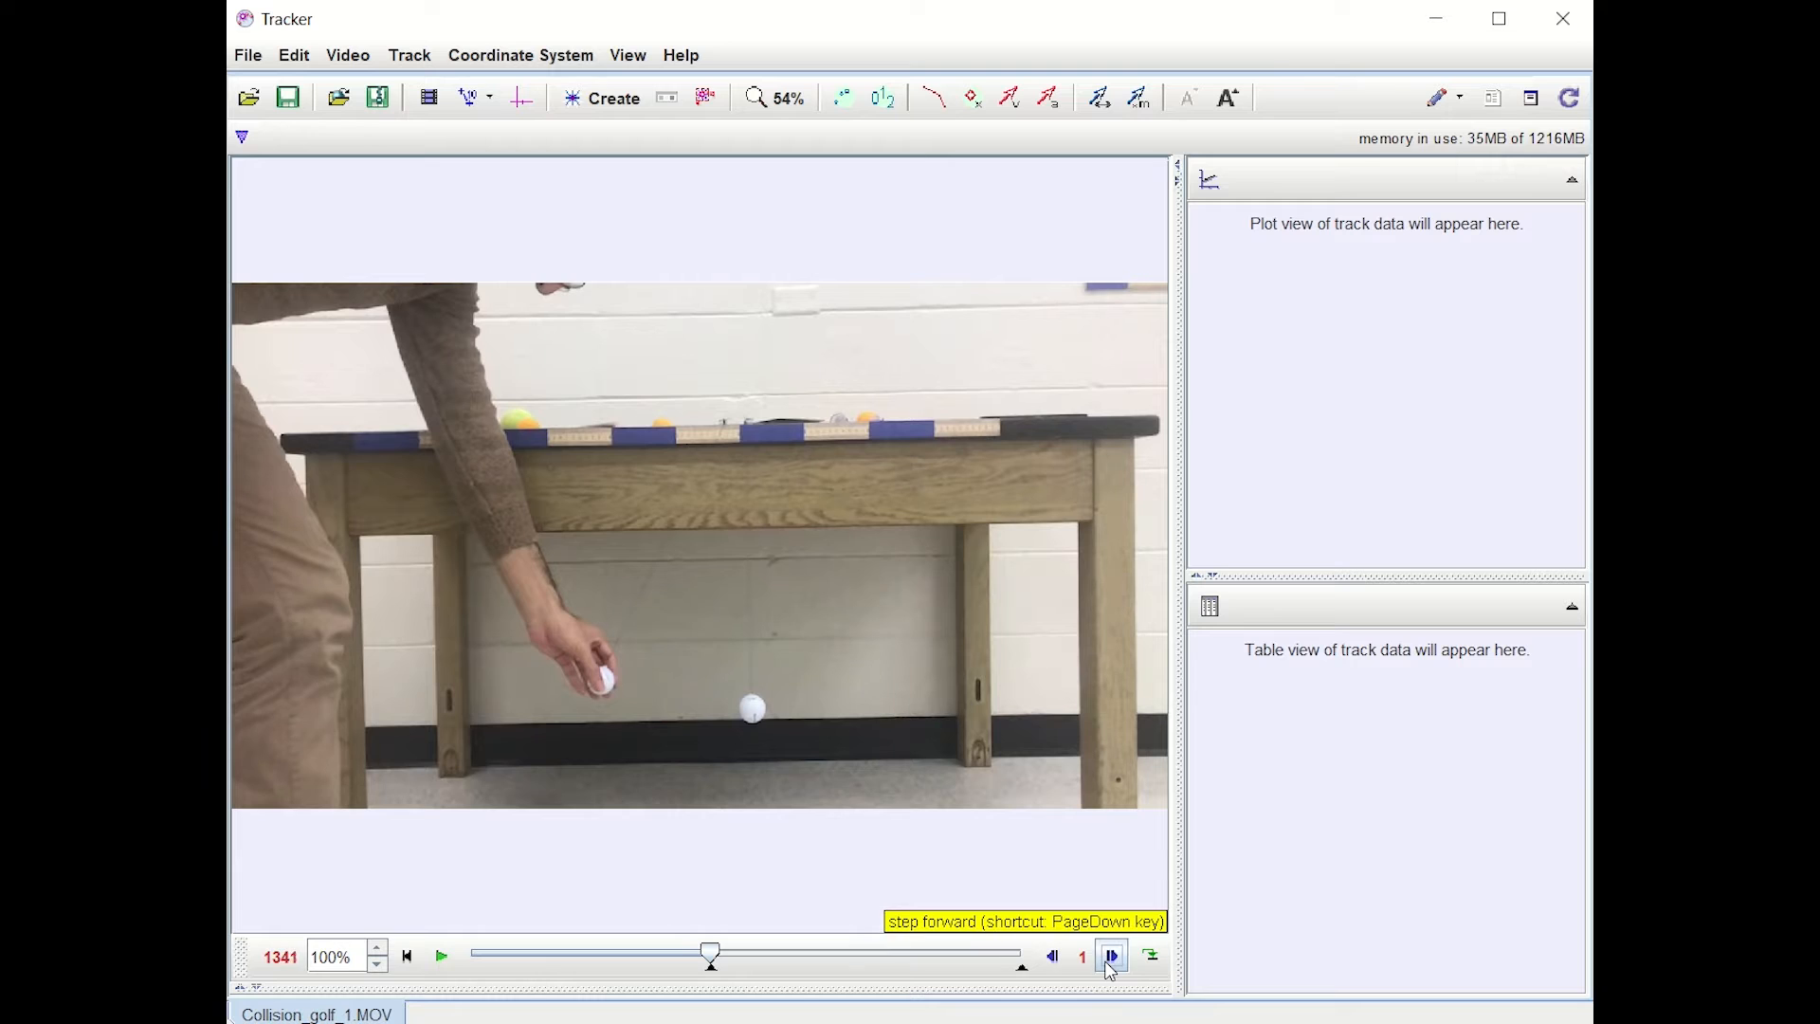
{"action": "triple_click", "coordinate": [1110, 967]}
{"action": "triple_click", "coordinate": [1110, 967]}
{"action": "left_click", "coordinate": [1110, 968]}
{"action": "triple_click", "coordinate": [1110, 966]}
{"action": "left_click", "coordinate": [1111, 969]}
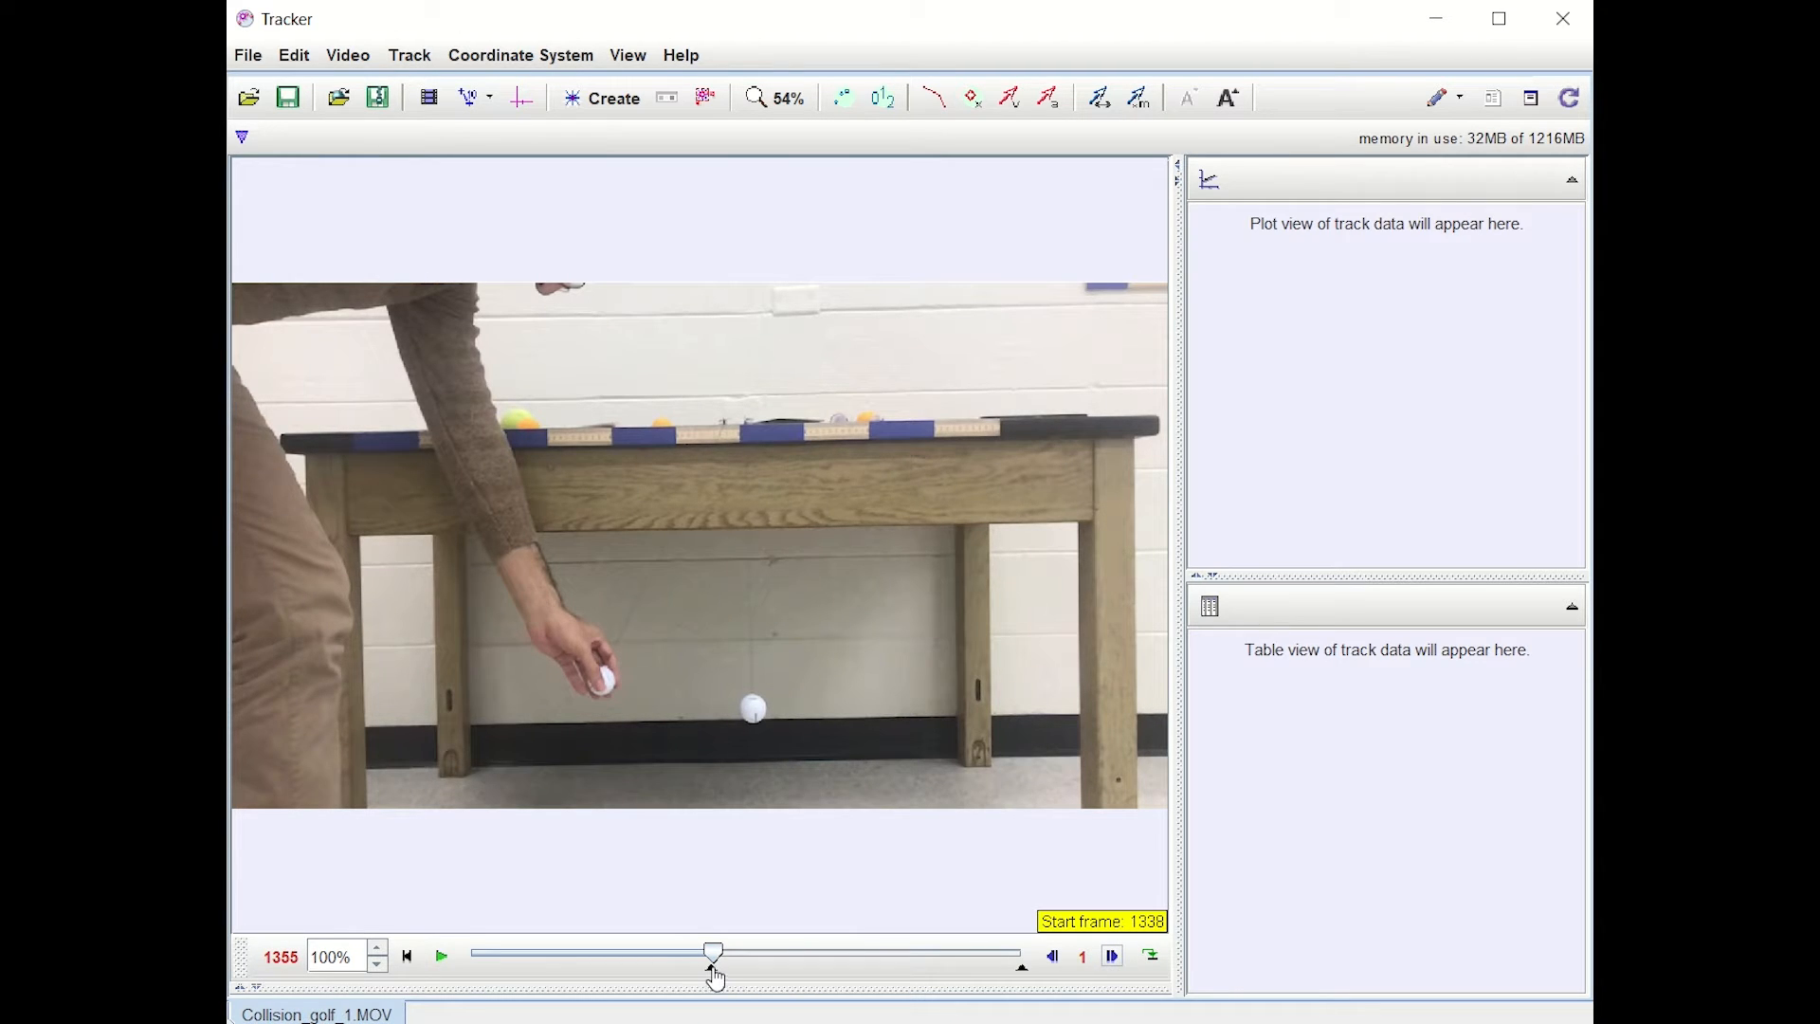
{"action": "left_click_drag", "start_coordinate": [718, 979], "coordinate": [724, 981]}
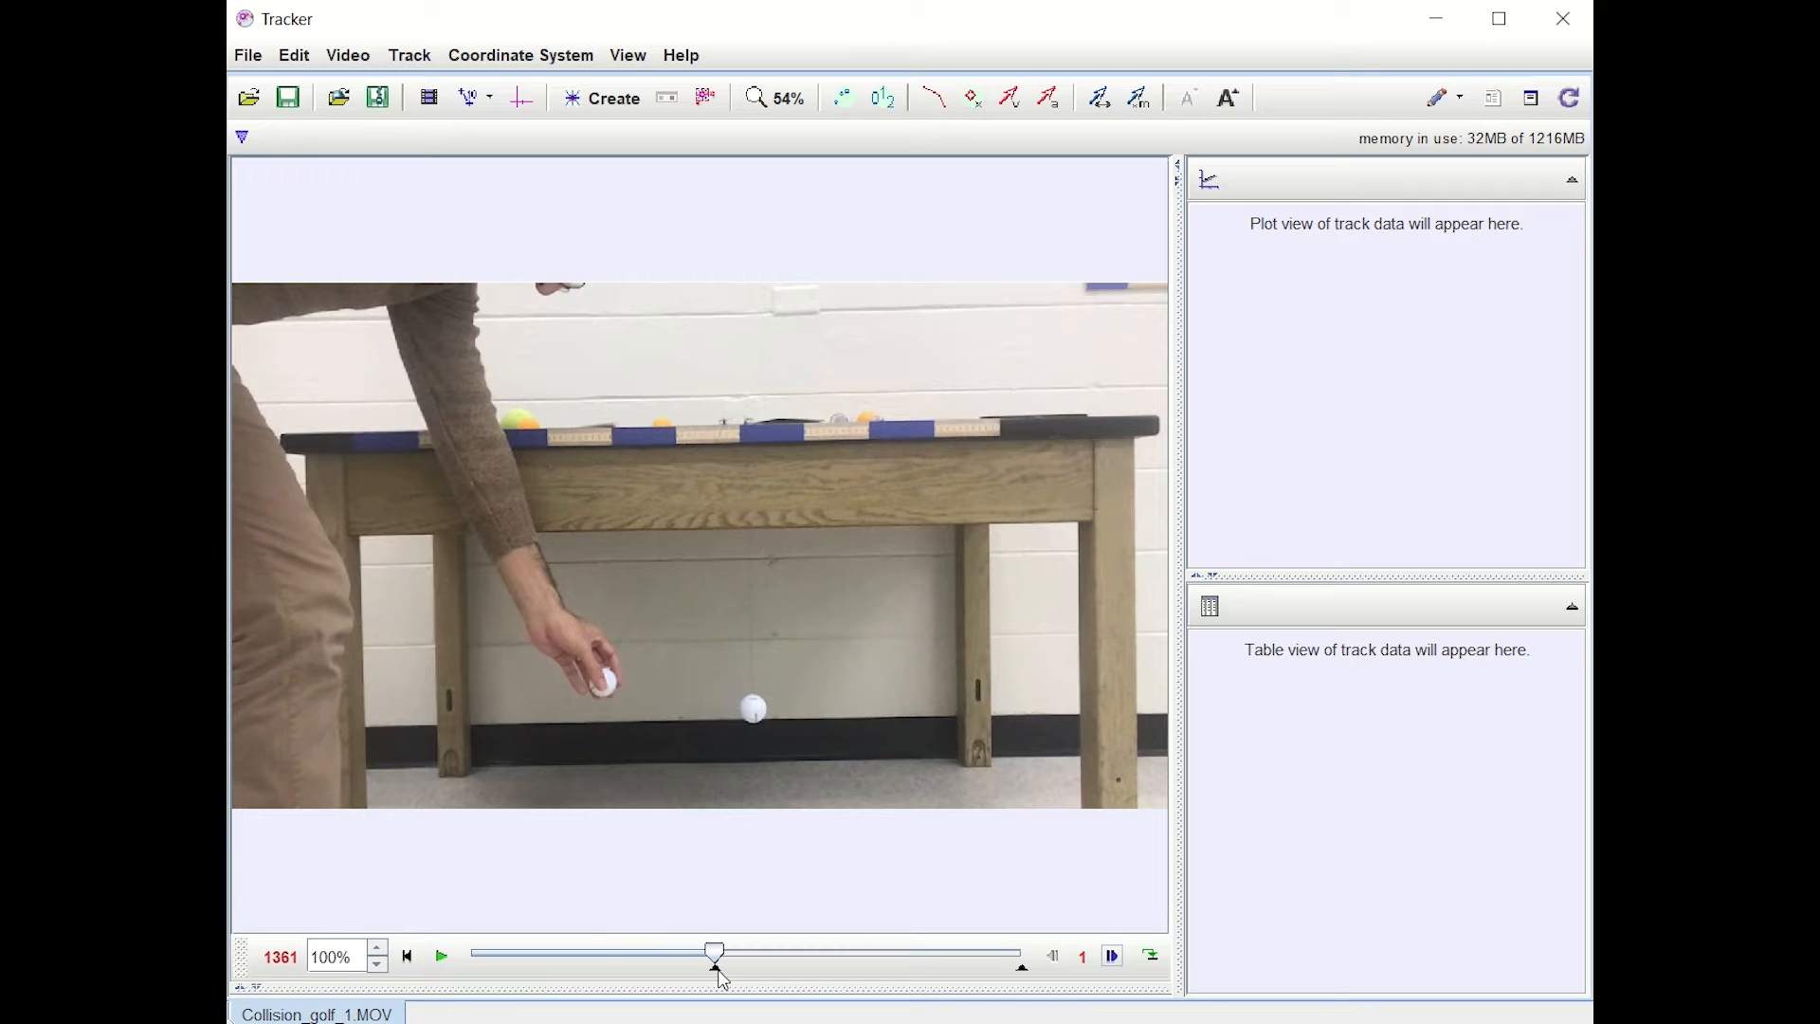
Step: Check the ball's release frame by frame and set the clip's end frame to 2280
{"action": "left_click", "coordinate": [1118, 965]}
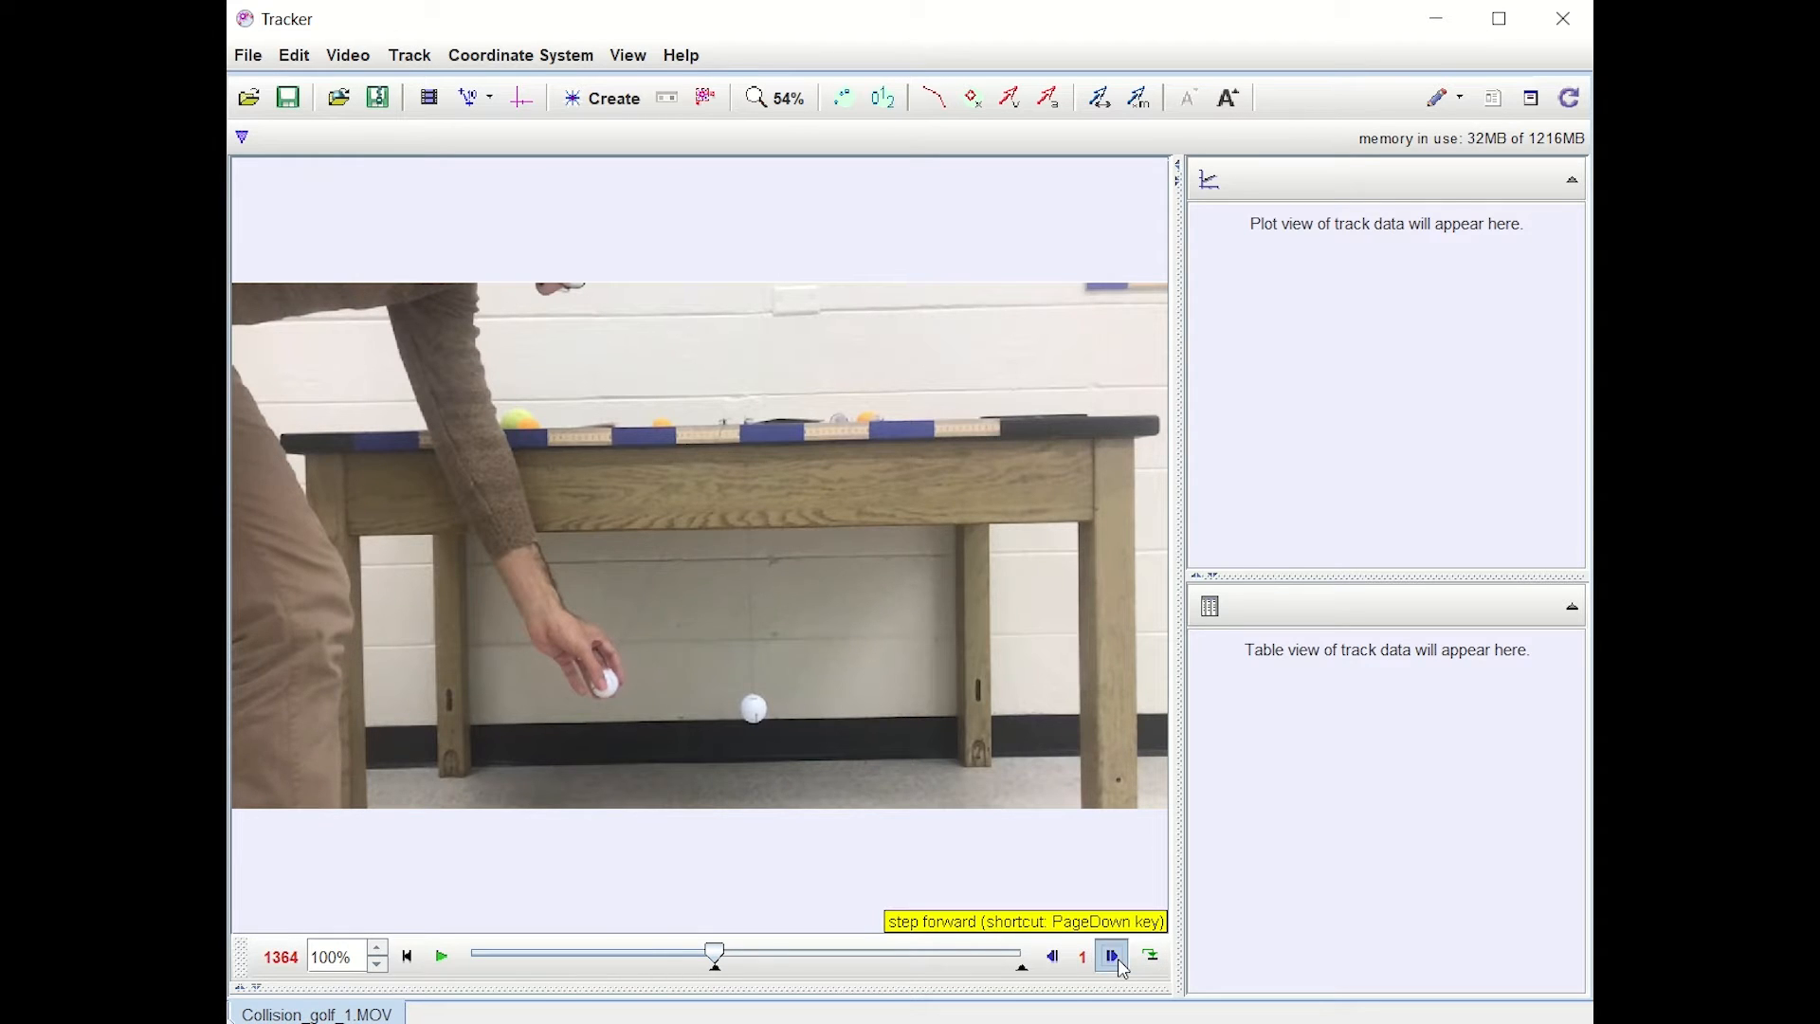
{"action": "left_click", "coordinate": [1121, 967]}
{"action": "left_click", "coordinate": [1124, 969]}
{"action": "left_click", "coordinate": [1123, 969]}
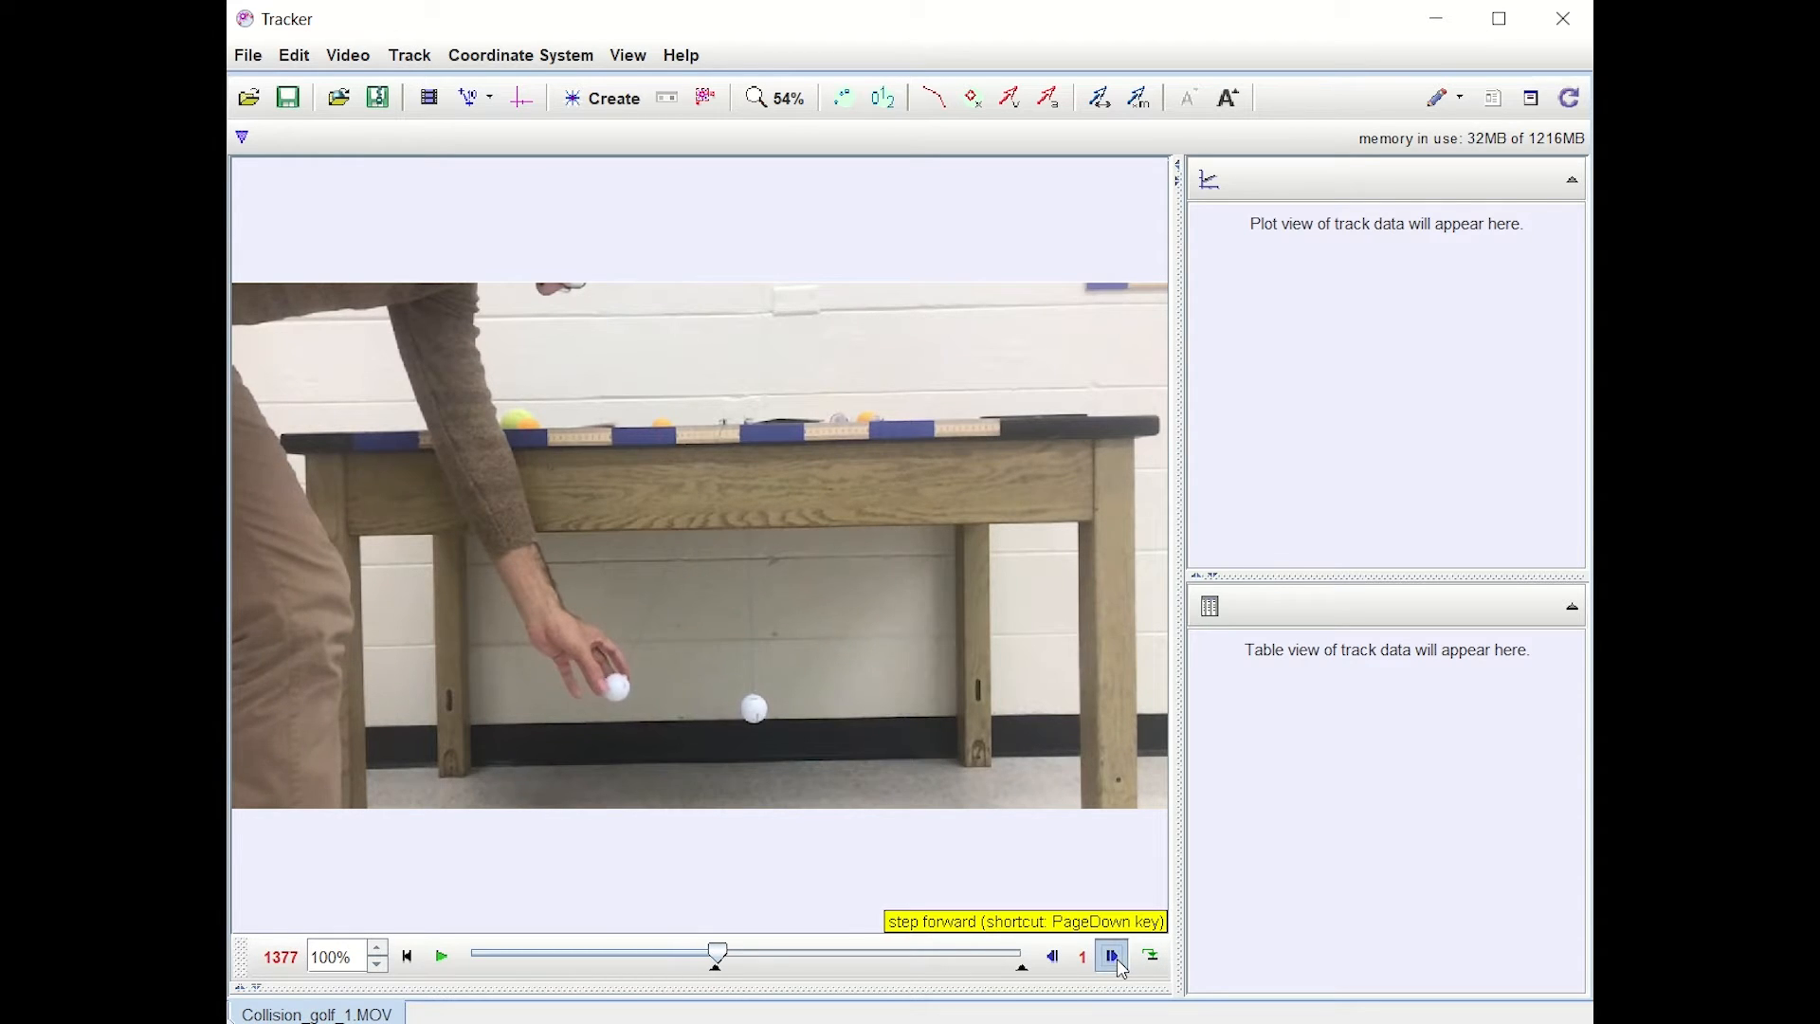
{"action": "left_click", "coordinate": [1119, 963]}
{"action": "left_click", "coordinate": [1118, 963]}
{"action": "left_click", "coordinate": [1119, 963]}
{"action": "left_click", "coordinate": [1116, 959]}
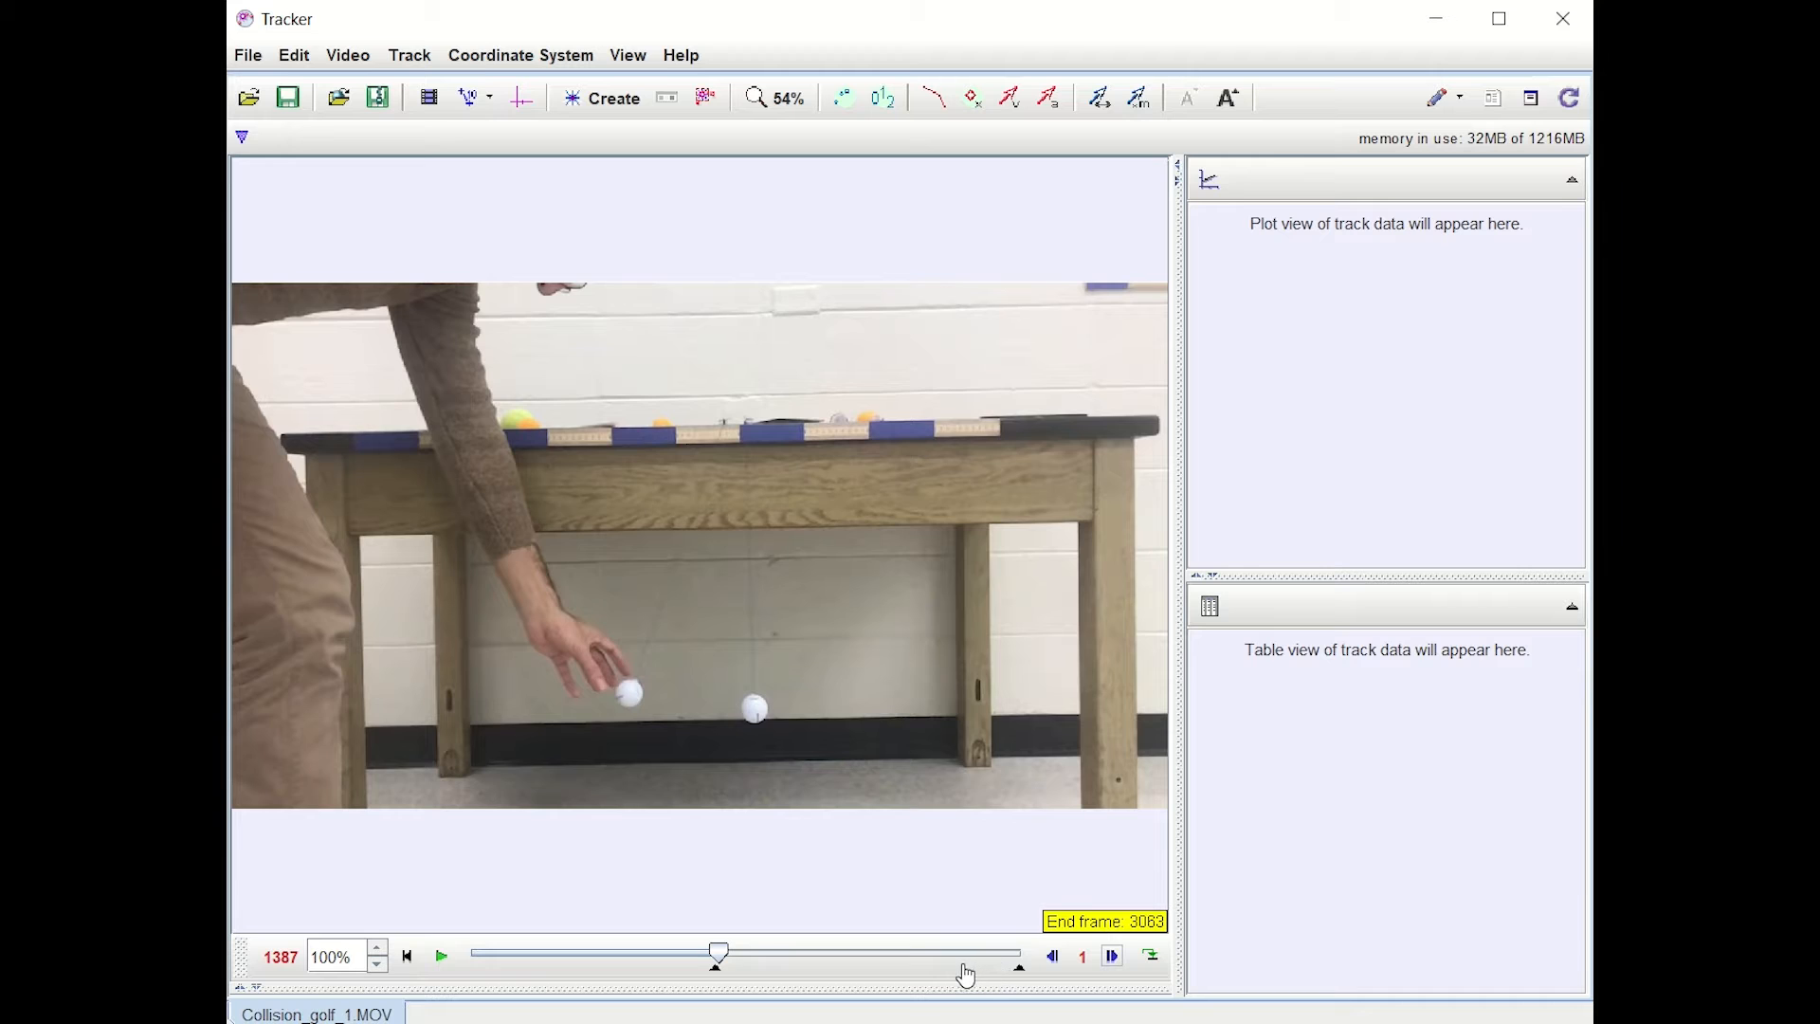
{"action": "left_click_drag", "start_coordinate": [1020, 968], "coordinate": [880, 972]}
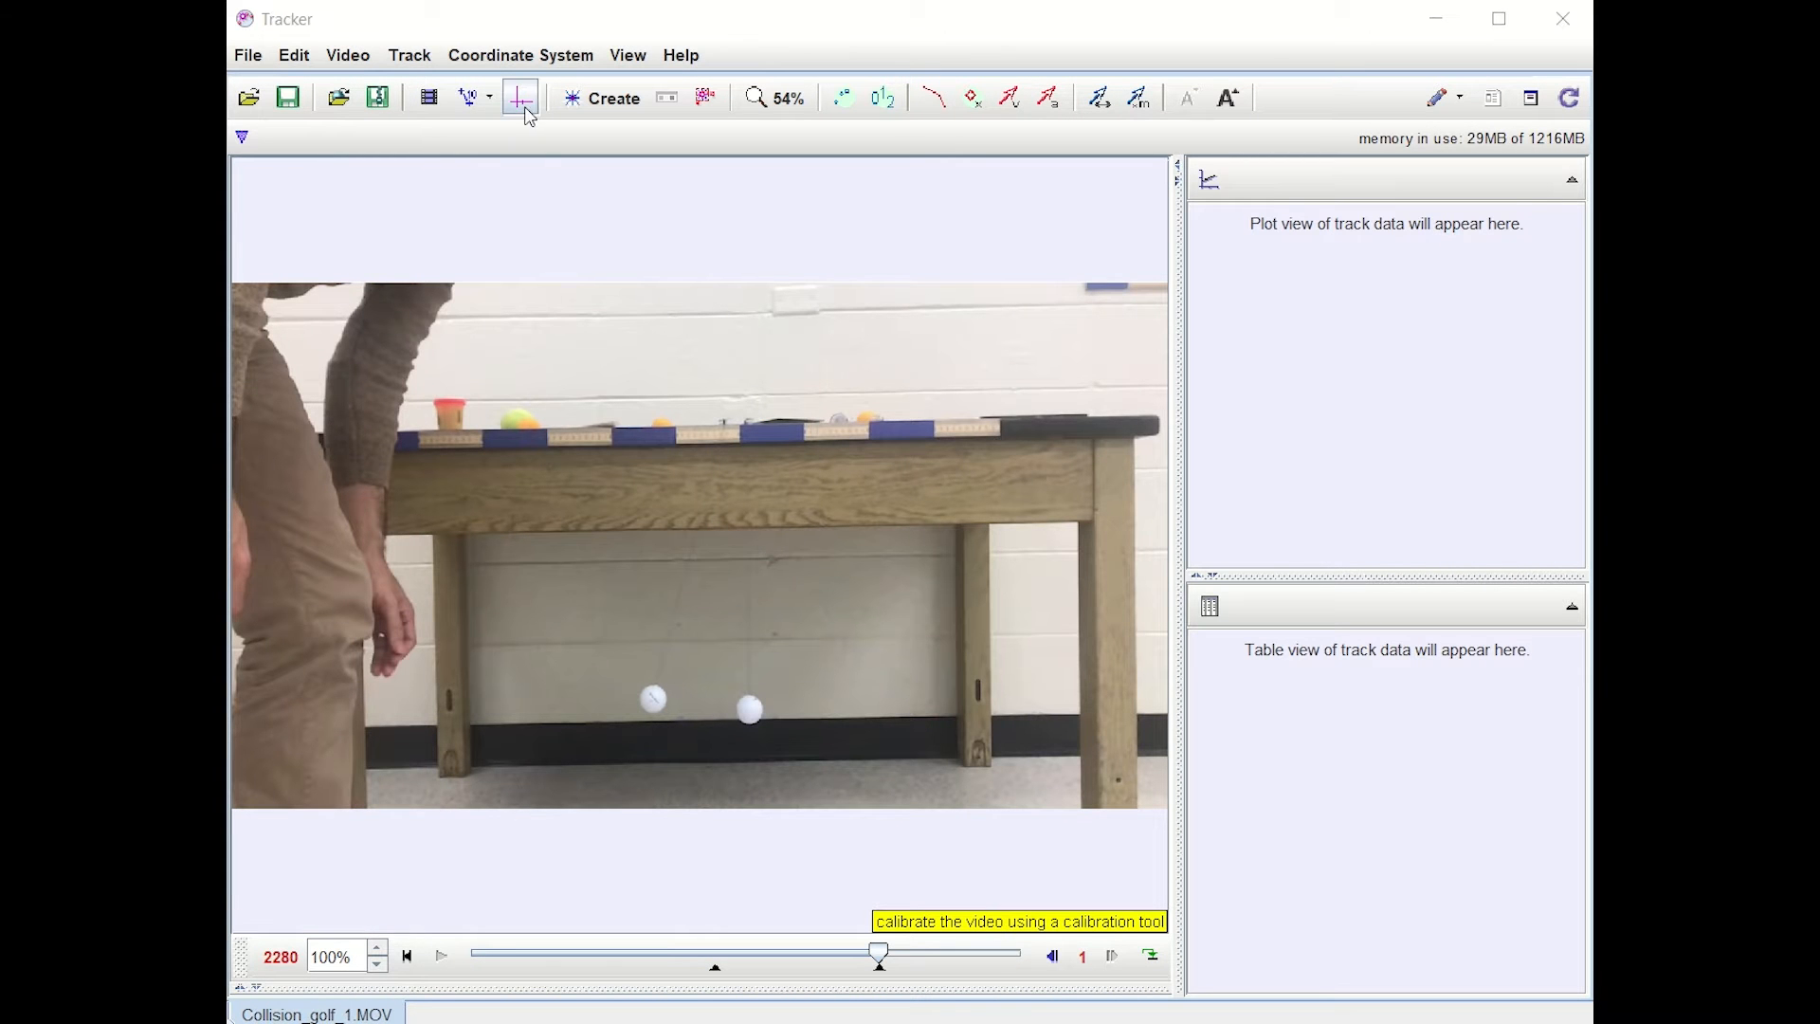
Step: Add a calibration stick along the striped ruler on the table edge, from its right end to the leftmost visible wooden segment
{"action": "left_click", "coordinate": [492, 101]}
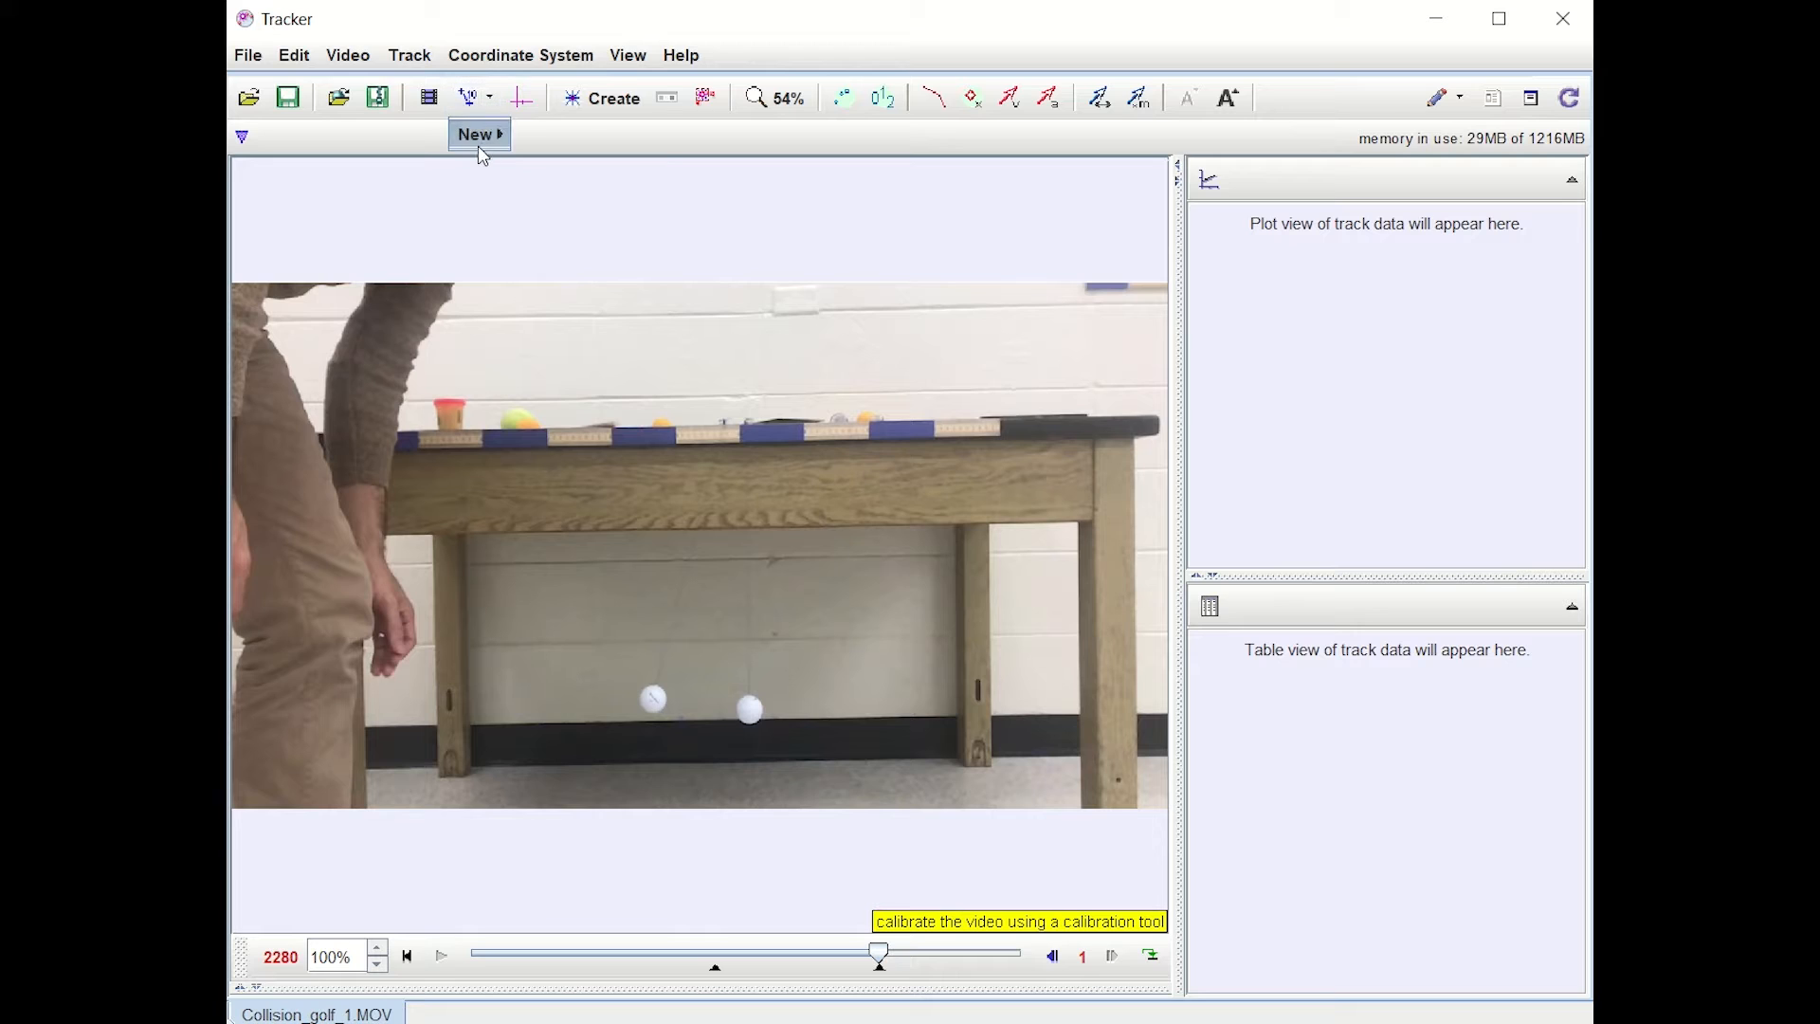
{"action": "mouse_move", "coordinate": [477, 135]}
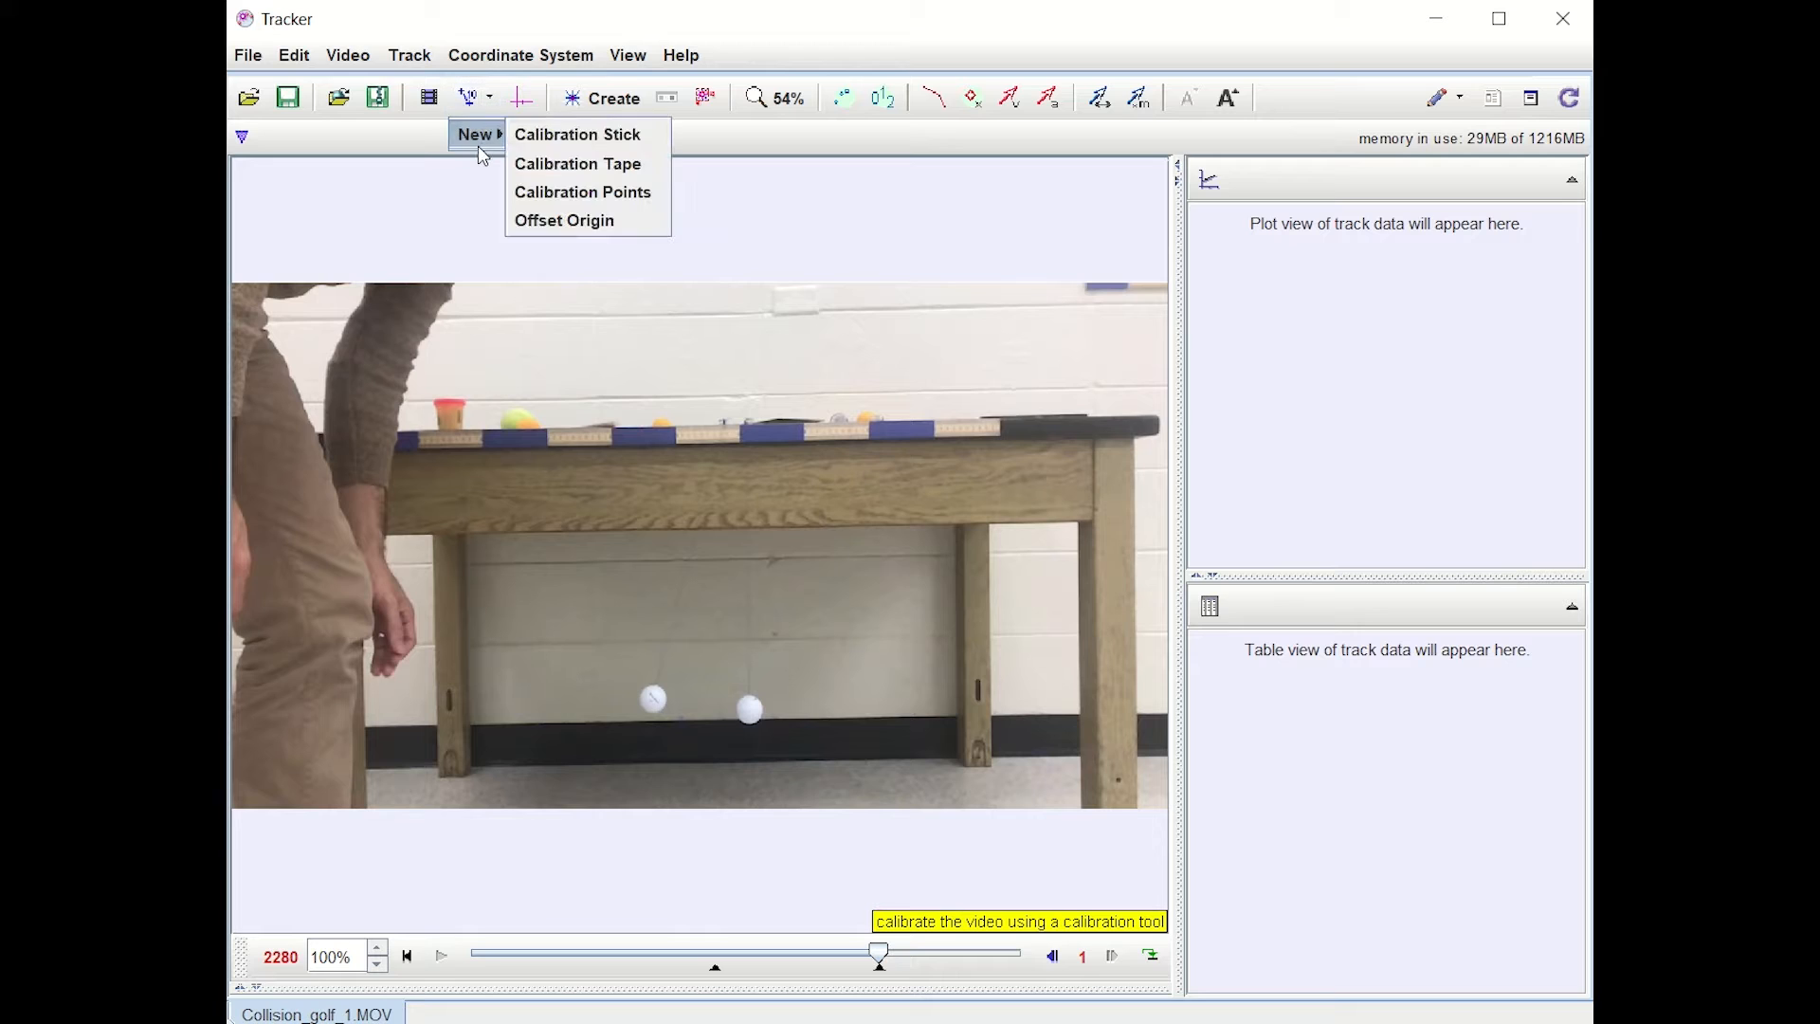
{"action": "left_click", "coordinate": [641, 133]}
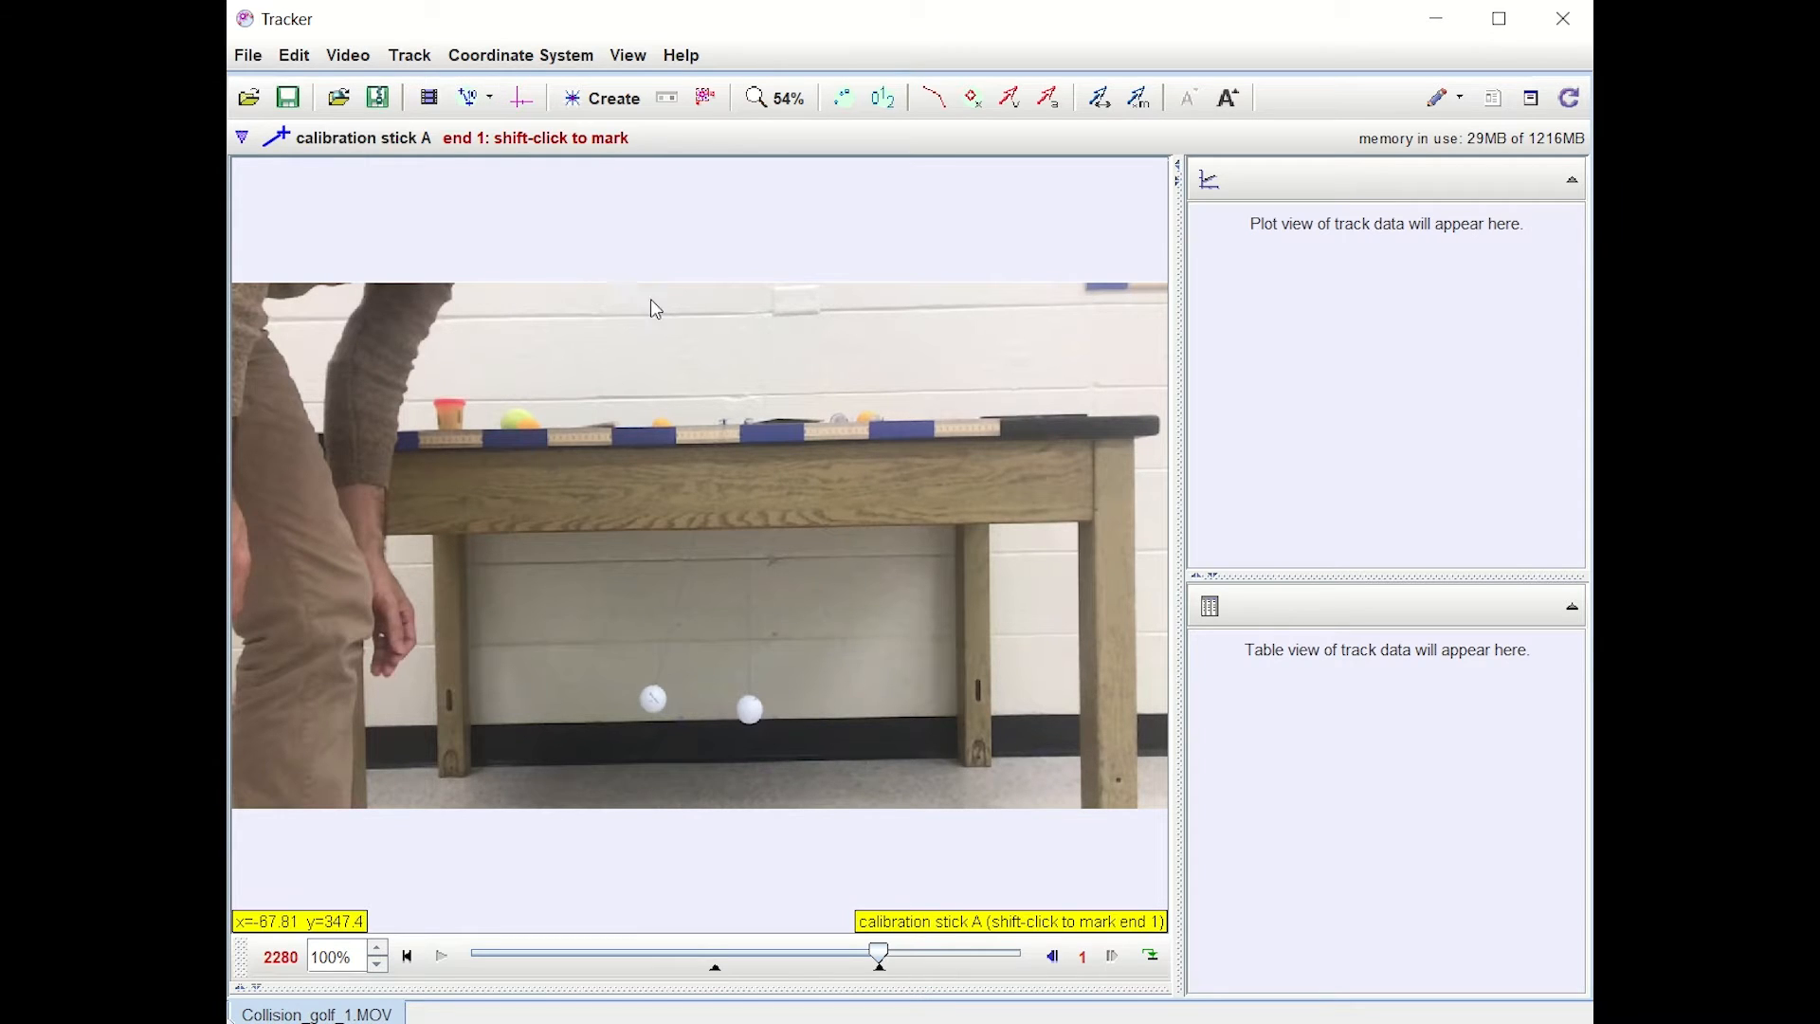
{"action": "left_click", "coordinate": [612, 438], "text": "shift"}
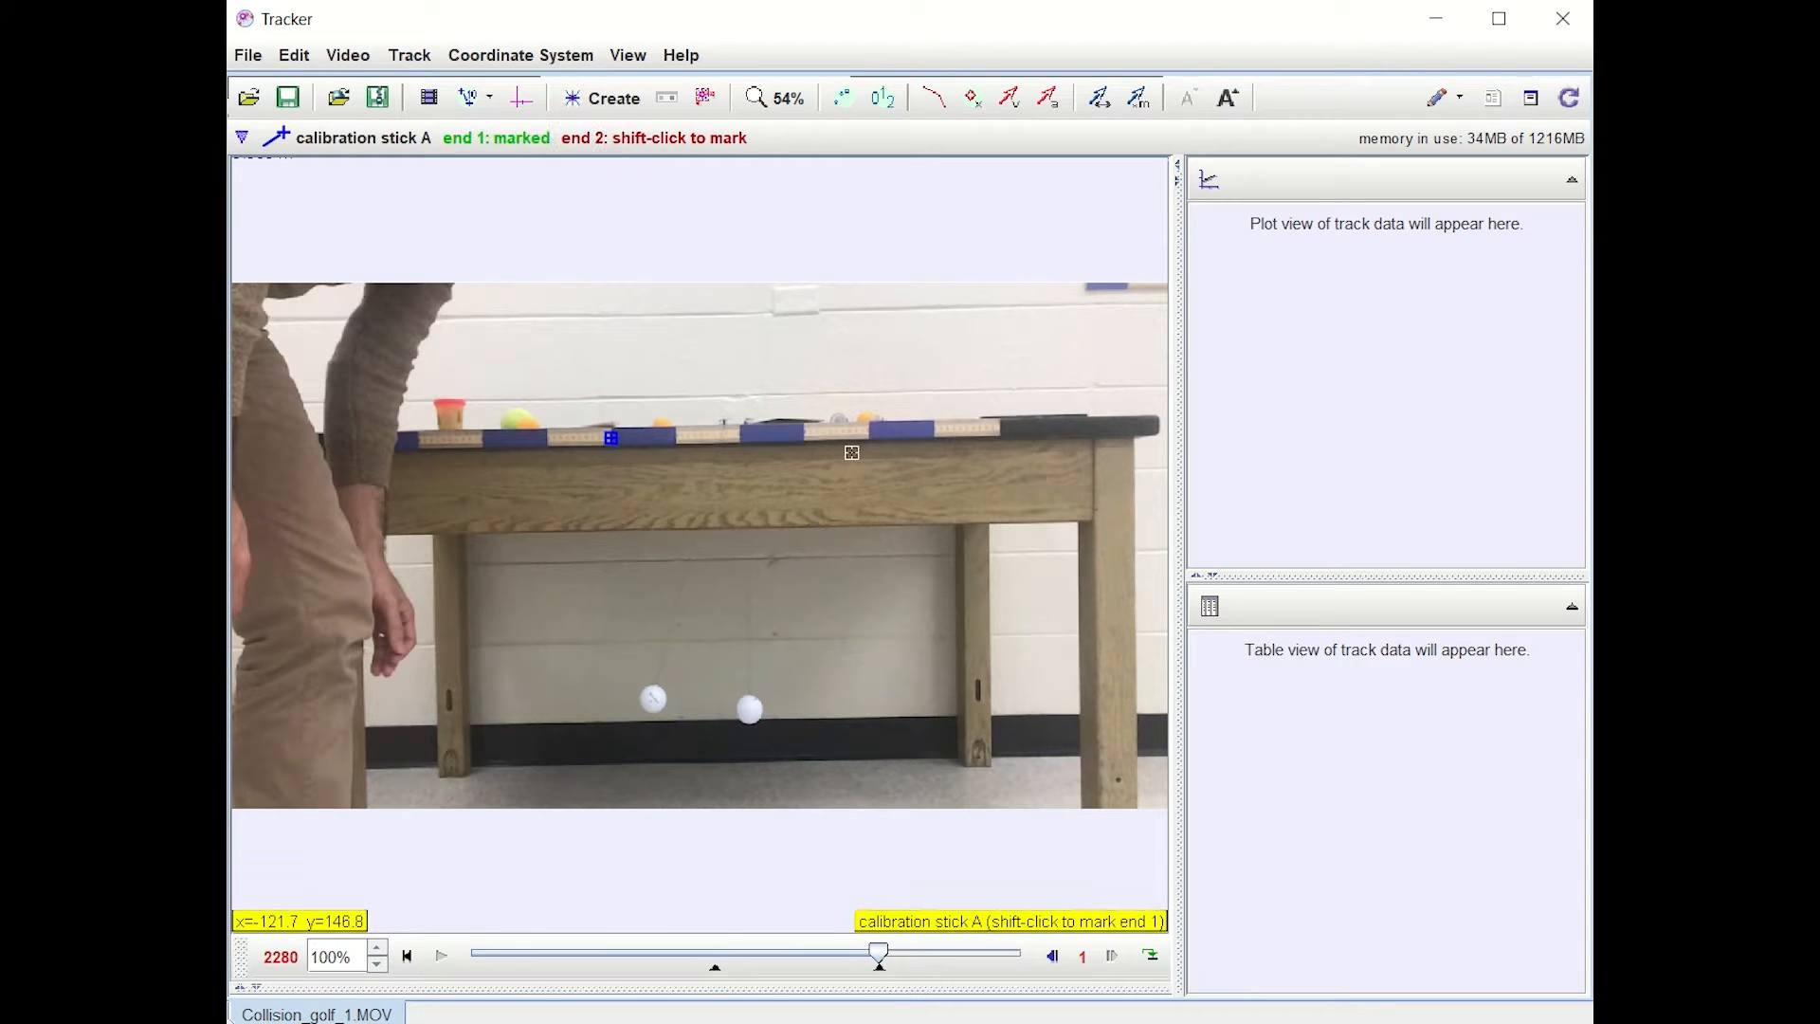
{"action": "left_click", "coordinate": [1000, 429], "text": "shift"}
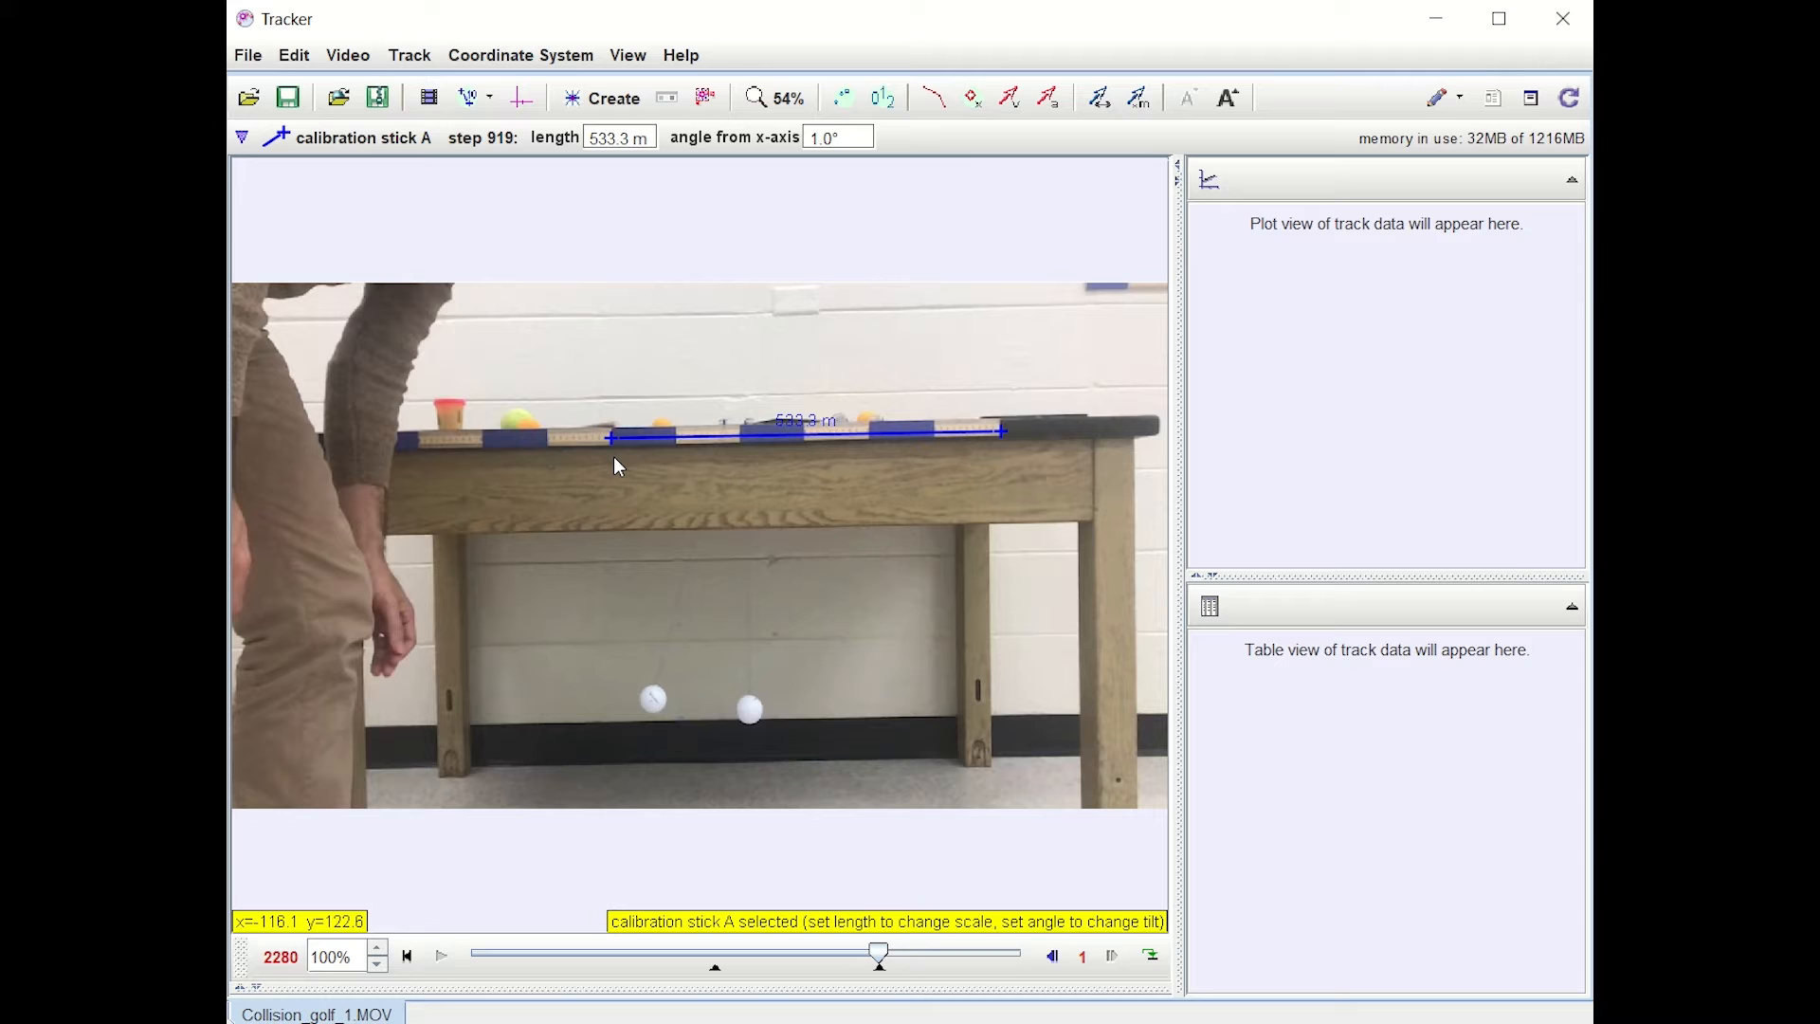
{"action": "left_click_drag", "start_coordinate": [610, 441], "coordinate": [418, 450]}
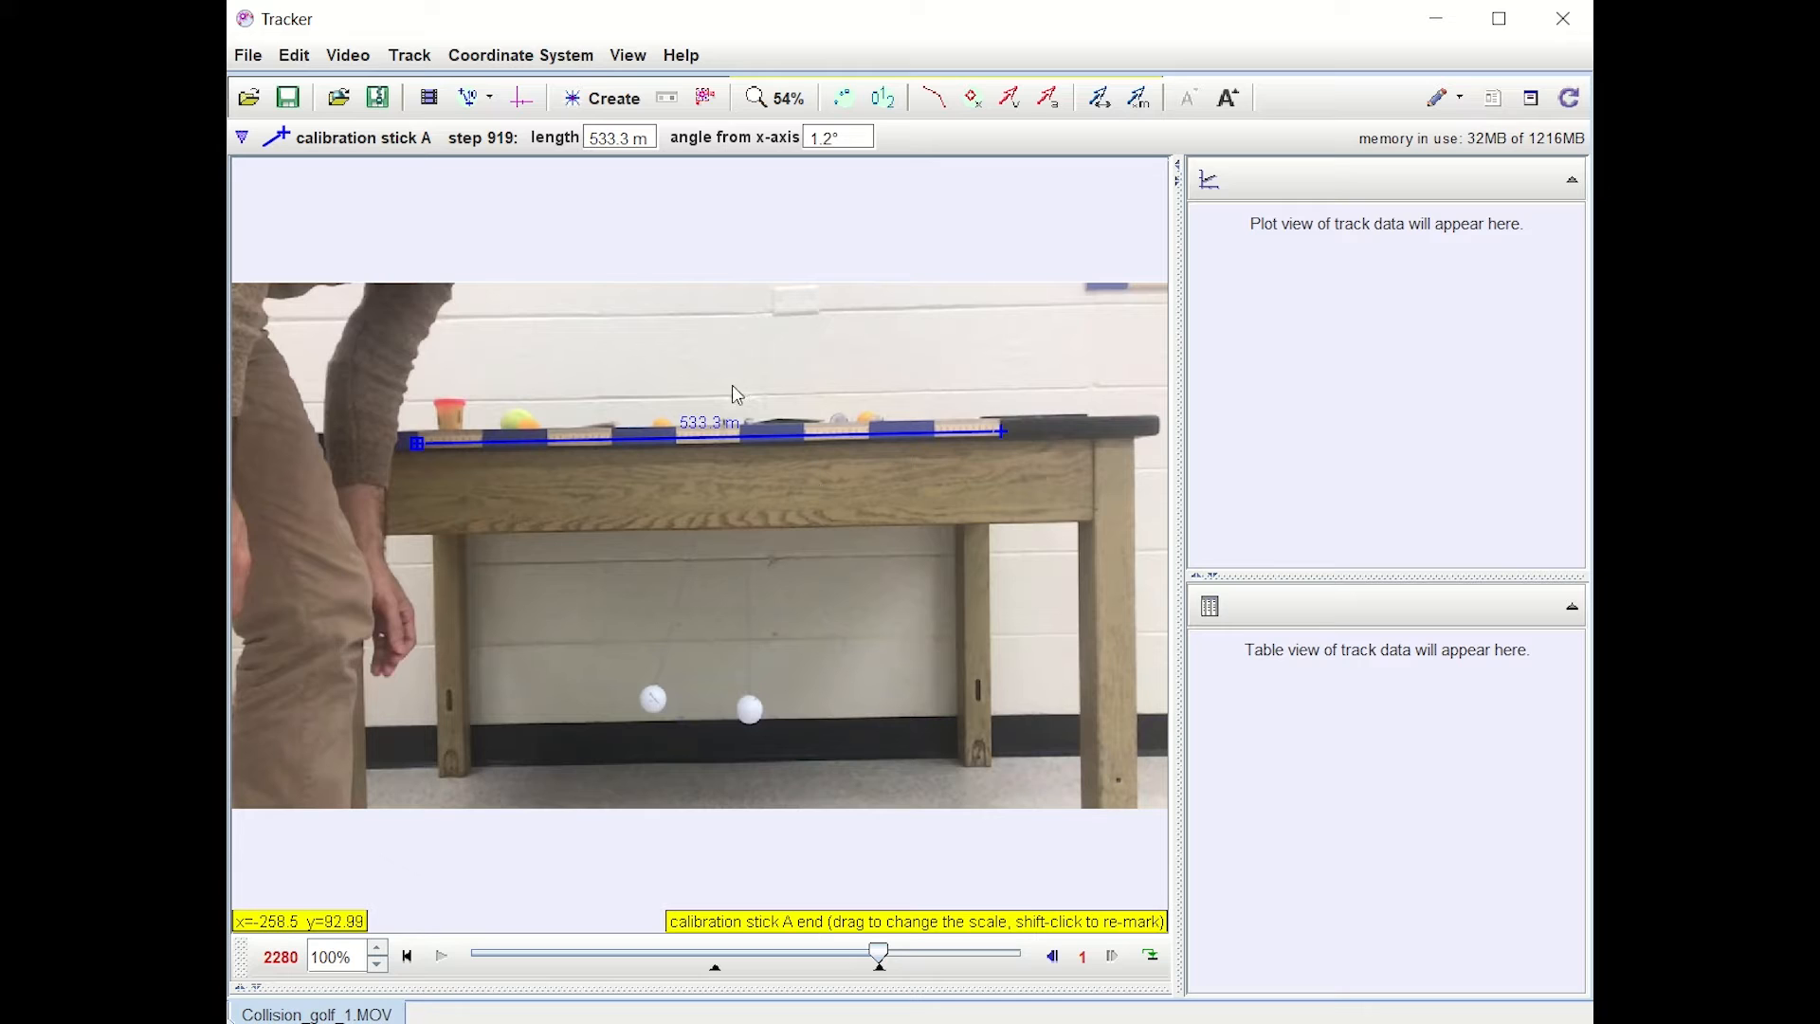
Step: Align the calibration stick's right end precisely with the right end of the ruler at 400% zoom
{"action": "left_click", "coordinate": [770, 107]}
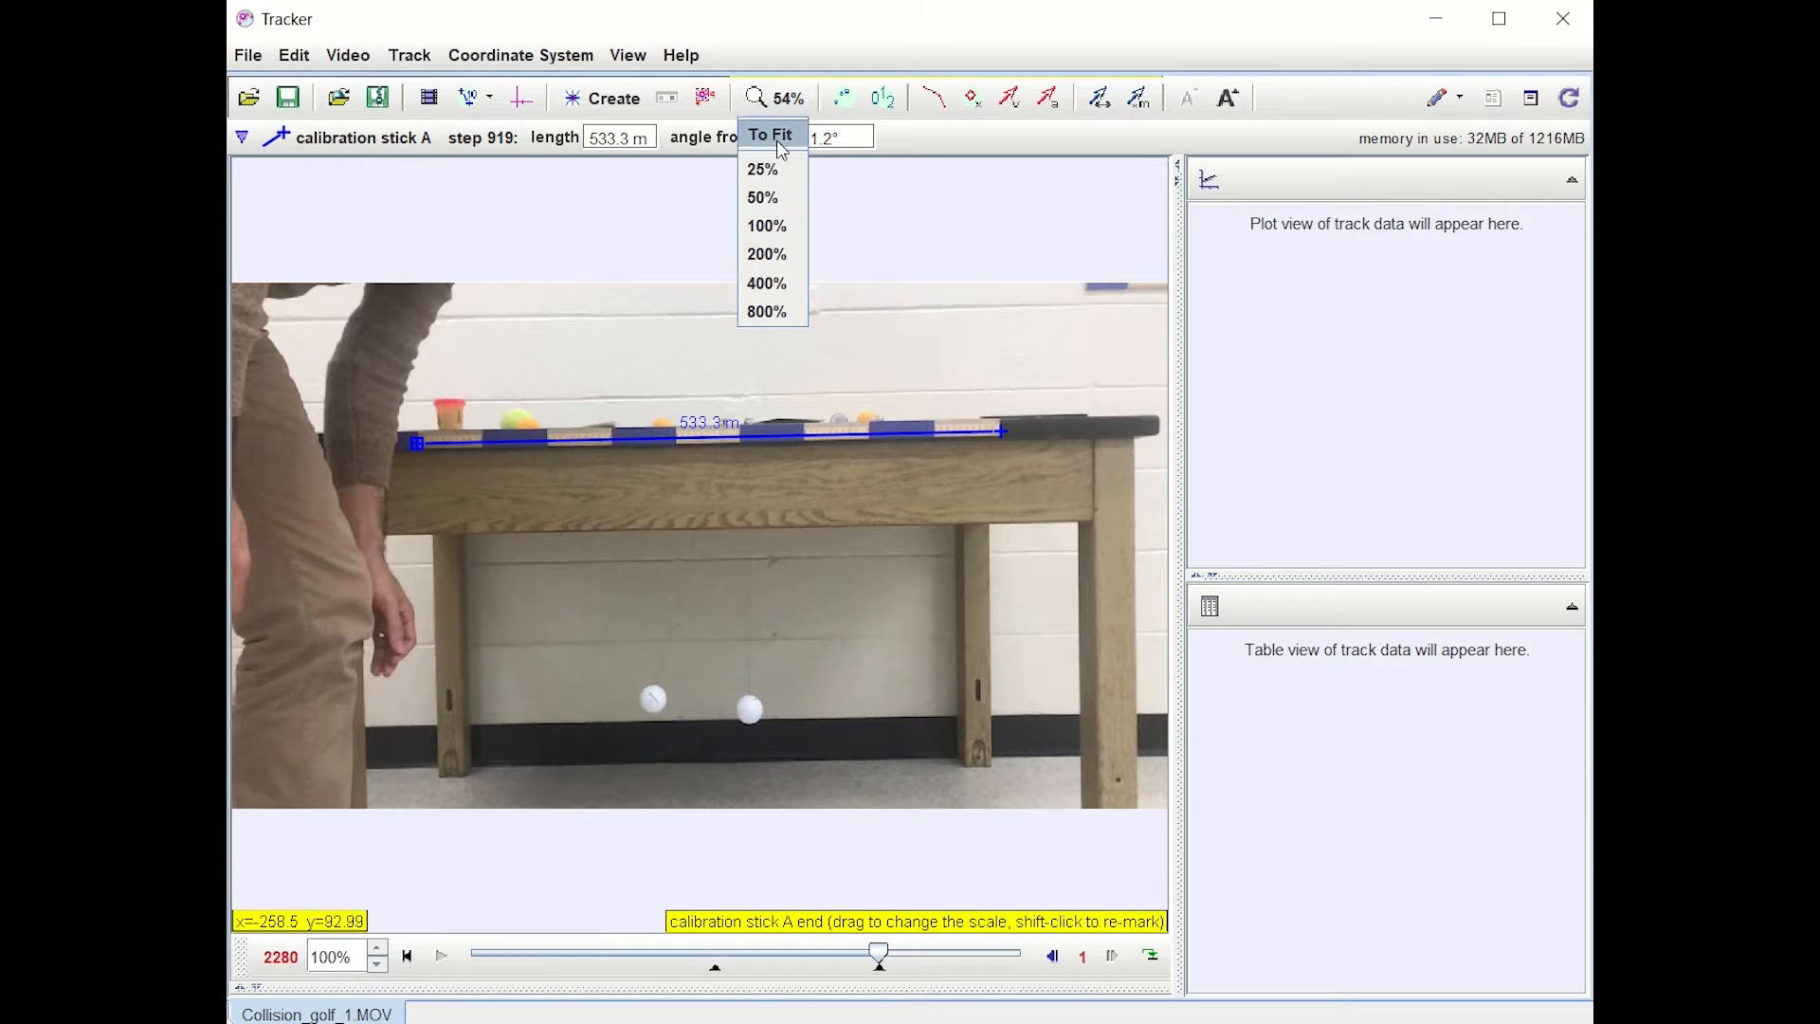
{"action": "left_click", "coordinate": [777, 285]}
{"action": "scroll", "coordinate": [956, 320], "scroll_direction": "up", "scroll_amount": 6}
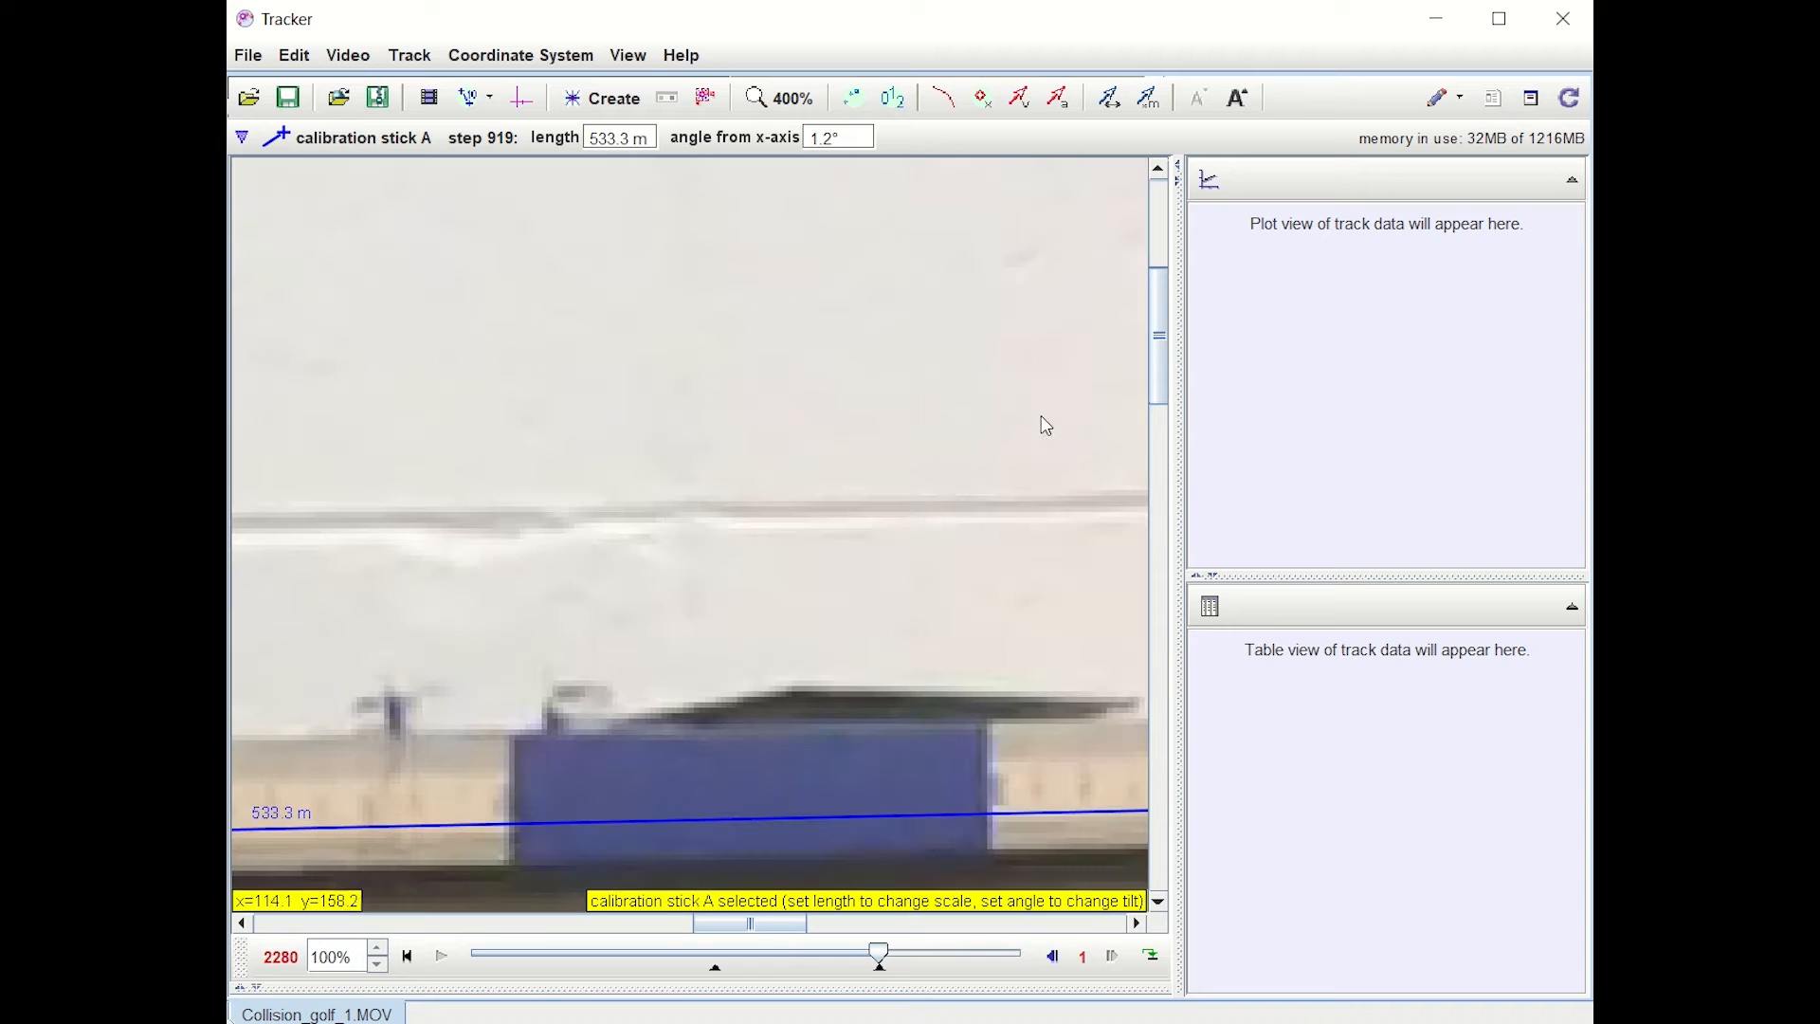
{"action": "left_click_drag", "start_coordinate": [932, 598], "coordinate": [493, 437]}
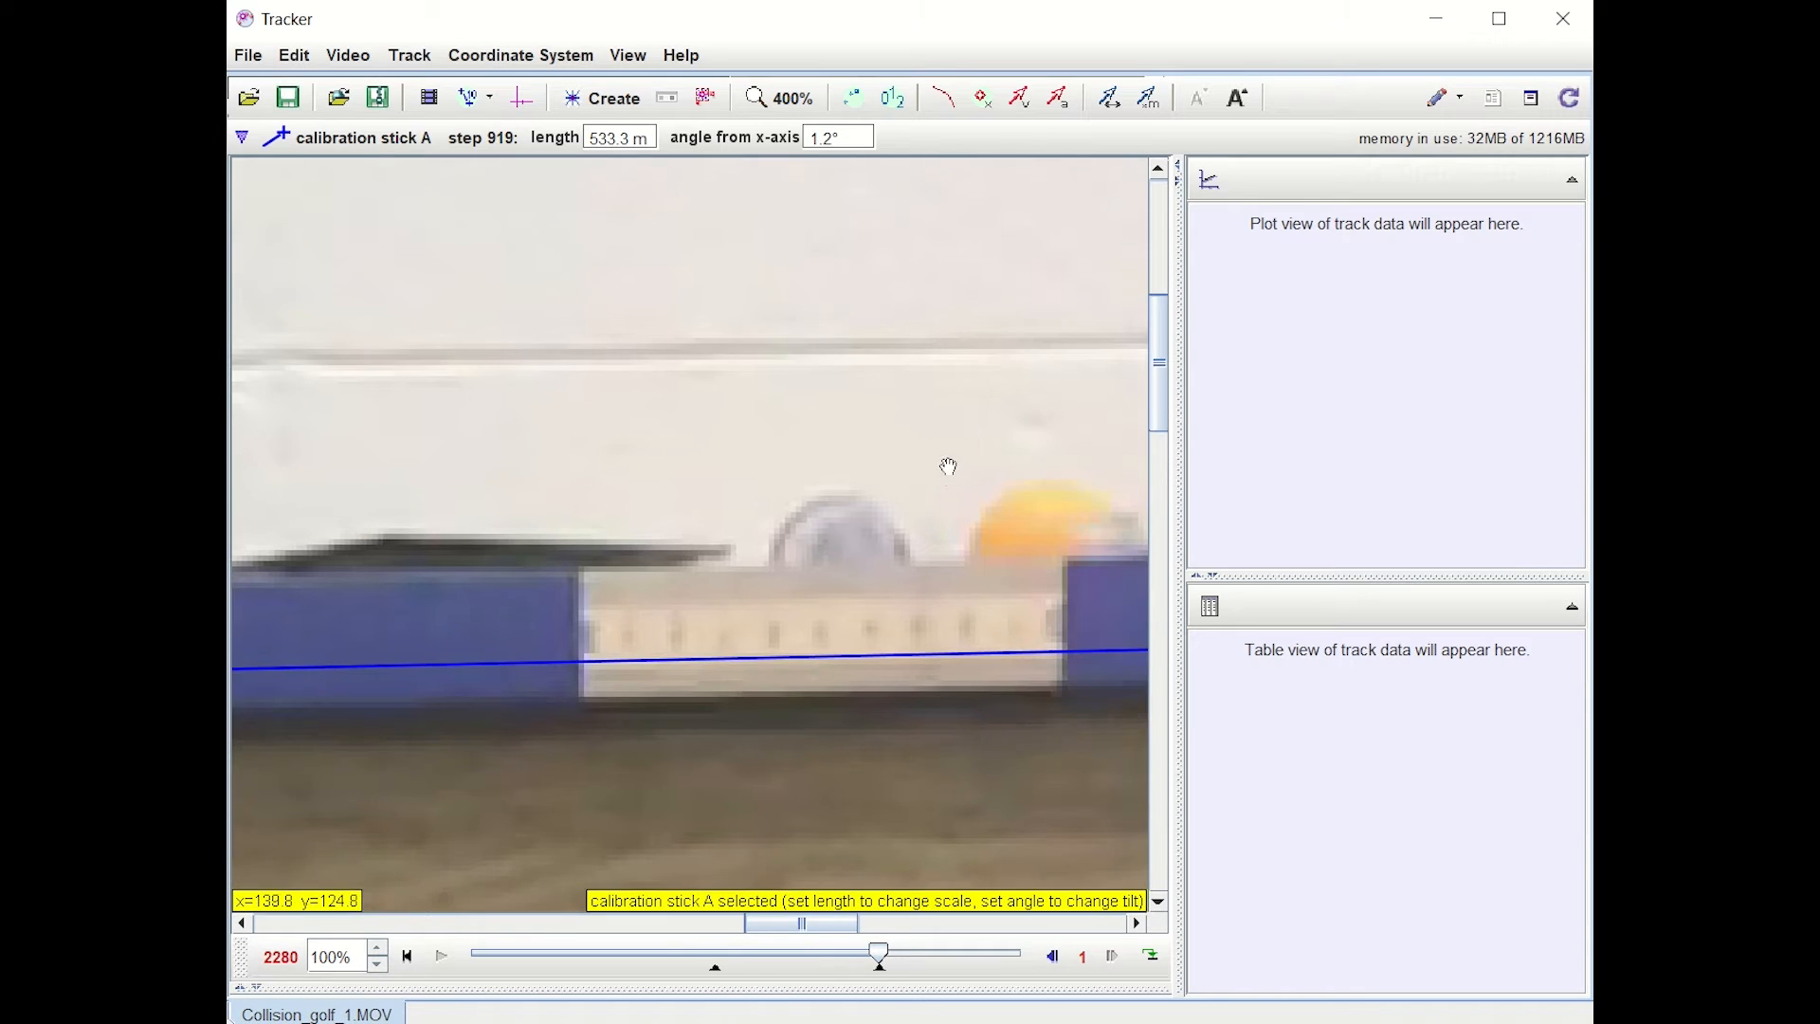
{"action": "left_click_drag", "start_coordinate": [1105, 481], "coordinate": [744, 373]}
{"action": "left_click_drag", "start_coordinate": [1034, 375], "coordinate": [585, 332]}
{"action": "left_click_drag", "start_coordinate": [1015, 332], "coordinate": [964, 378]}
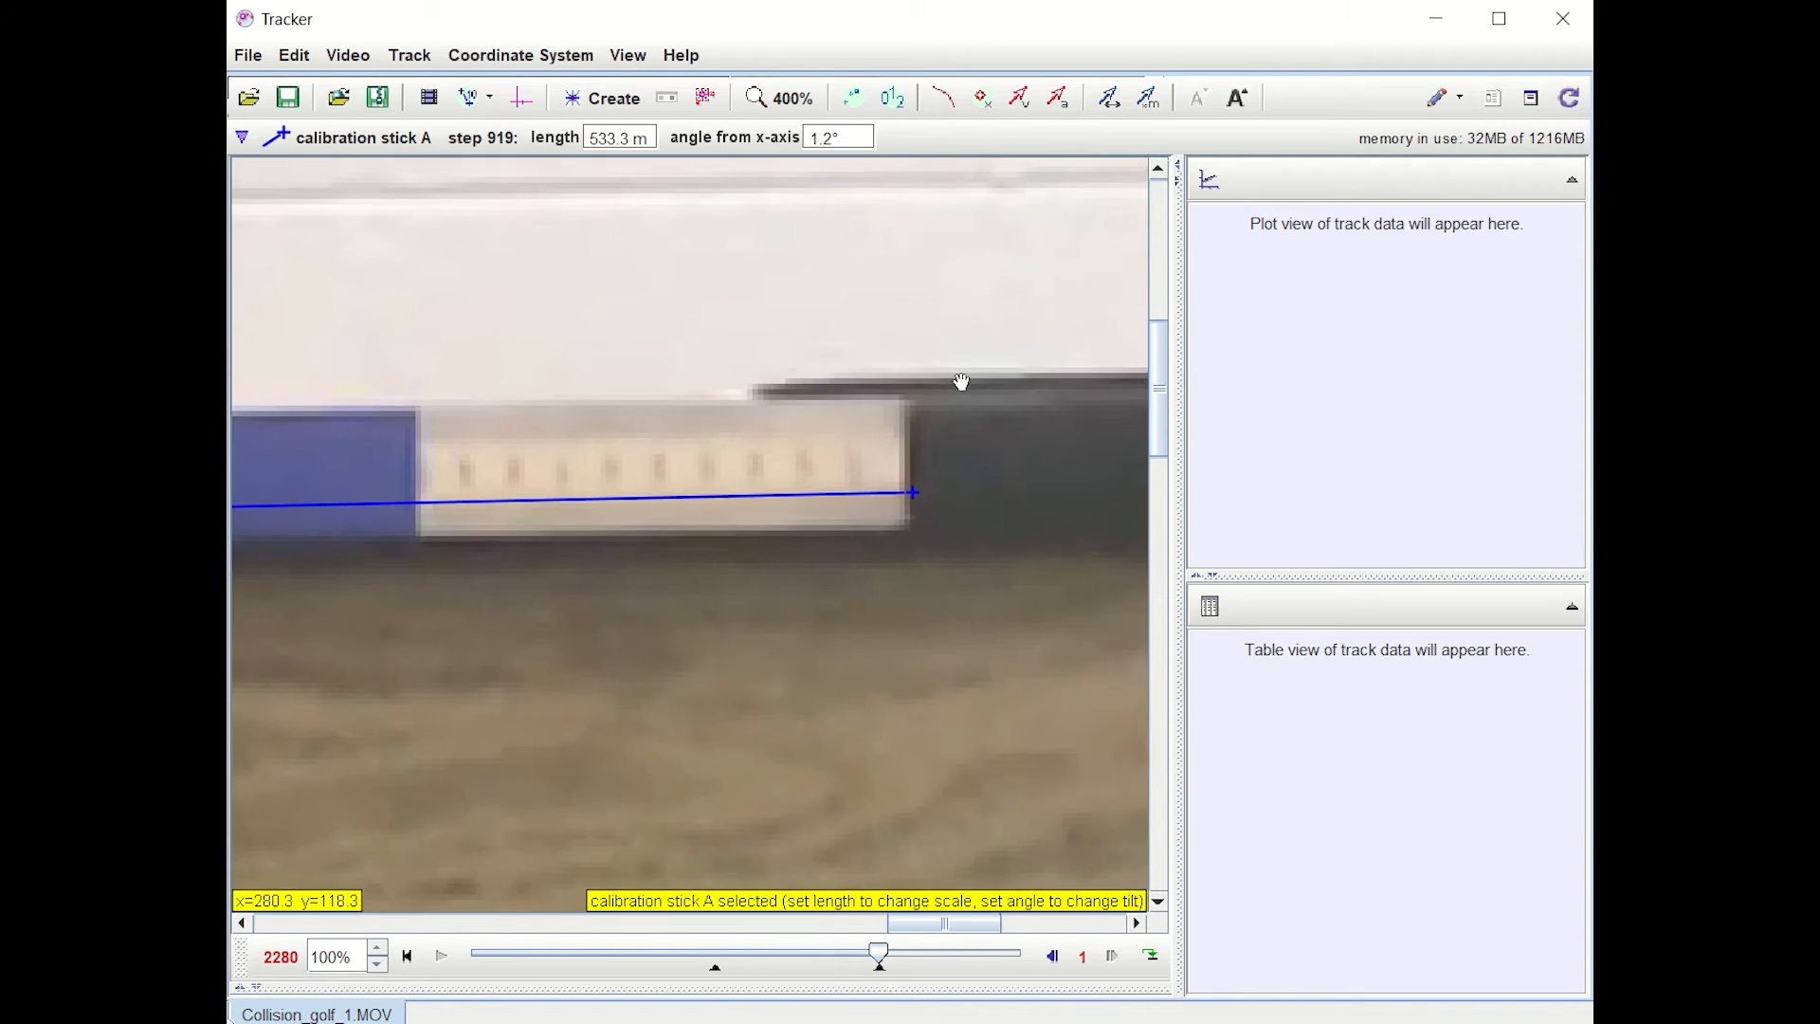
{"action": "left_click", "coordinate": [911, 497]}
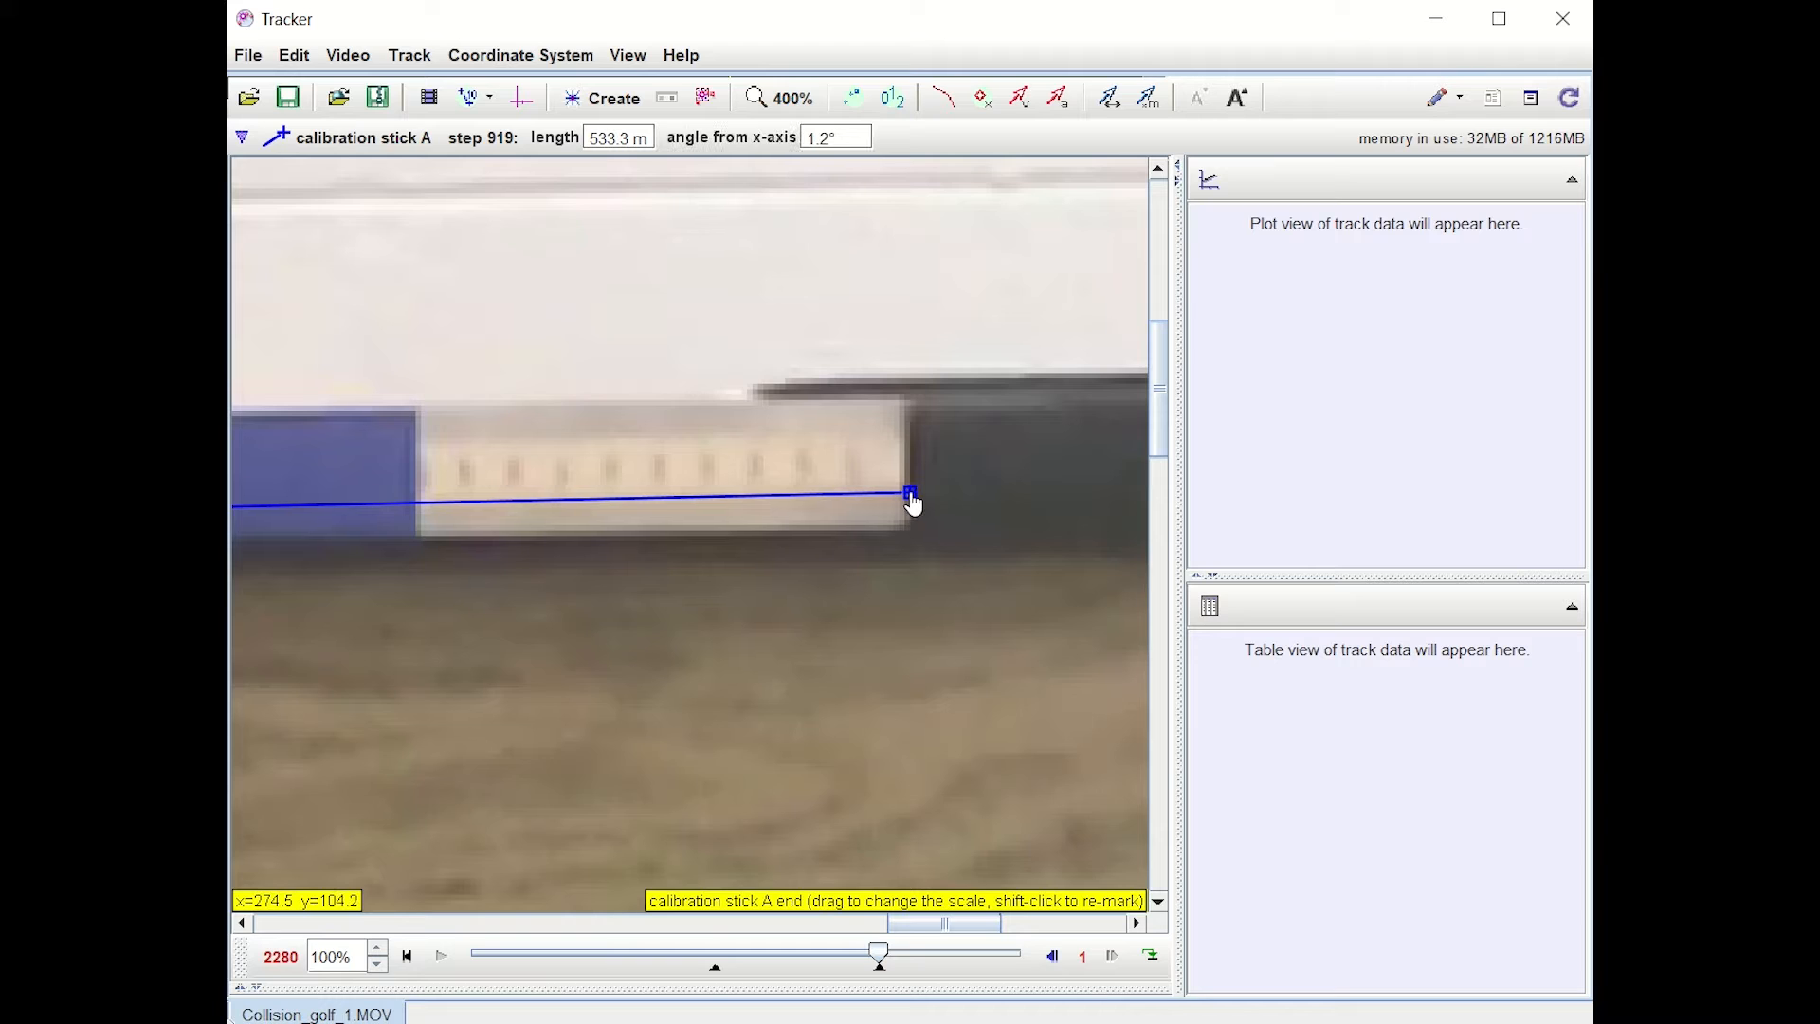
{"action": "left_click_drag", "start_coordinate": [913, 505], "coordinate": [908, 508]}
Step: Align the calibration stick's left end with the boundary between the blue and wooden ruler segments at 400% zoom
{"action": "left_click", "coordinate": [775, 101]}
{"action": "left_click", "coordinate": [777, 220]}
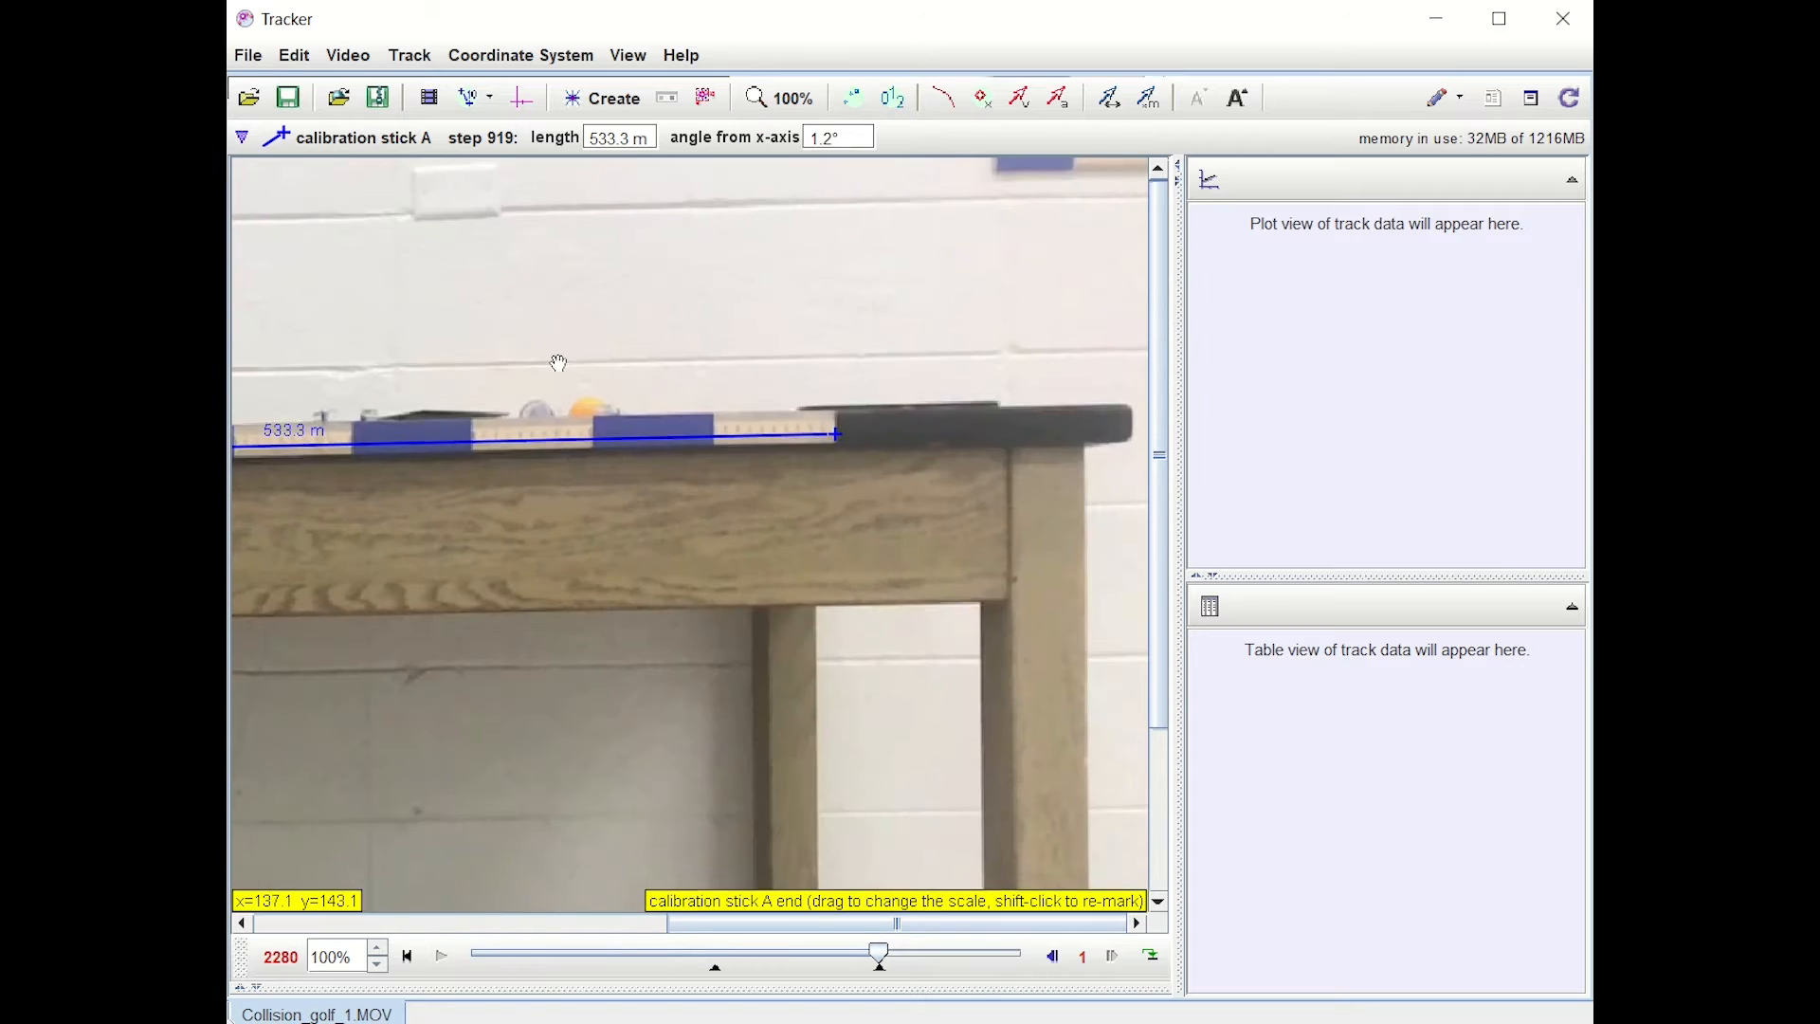
{"action": "left_click_drag", "start_coordinate": [559, 364], "coordinate": [1257, 357]}
{"action": "left_click", "coordinate": [815, 108]}
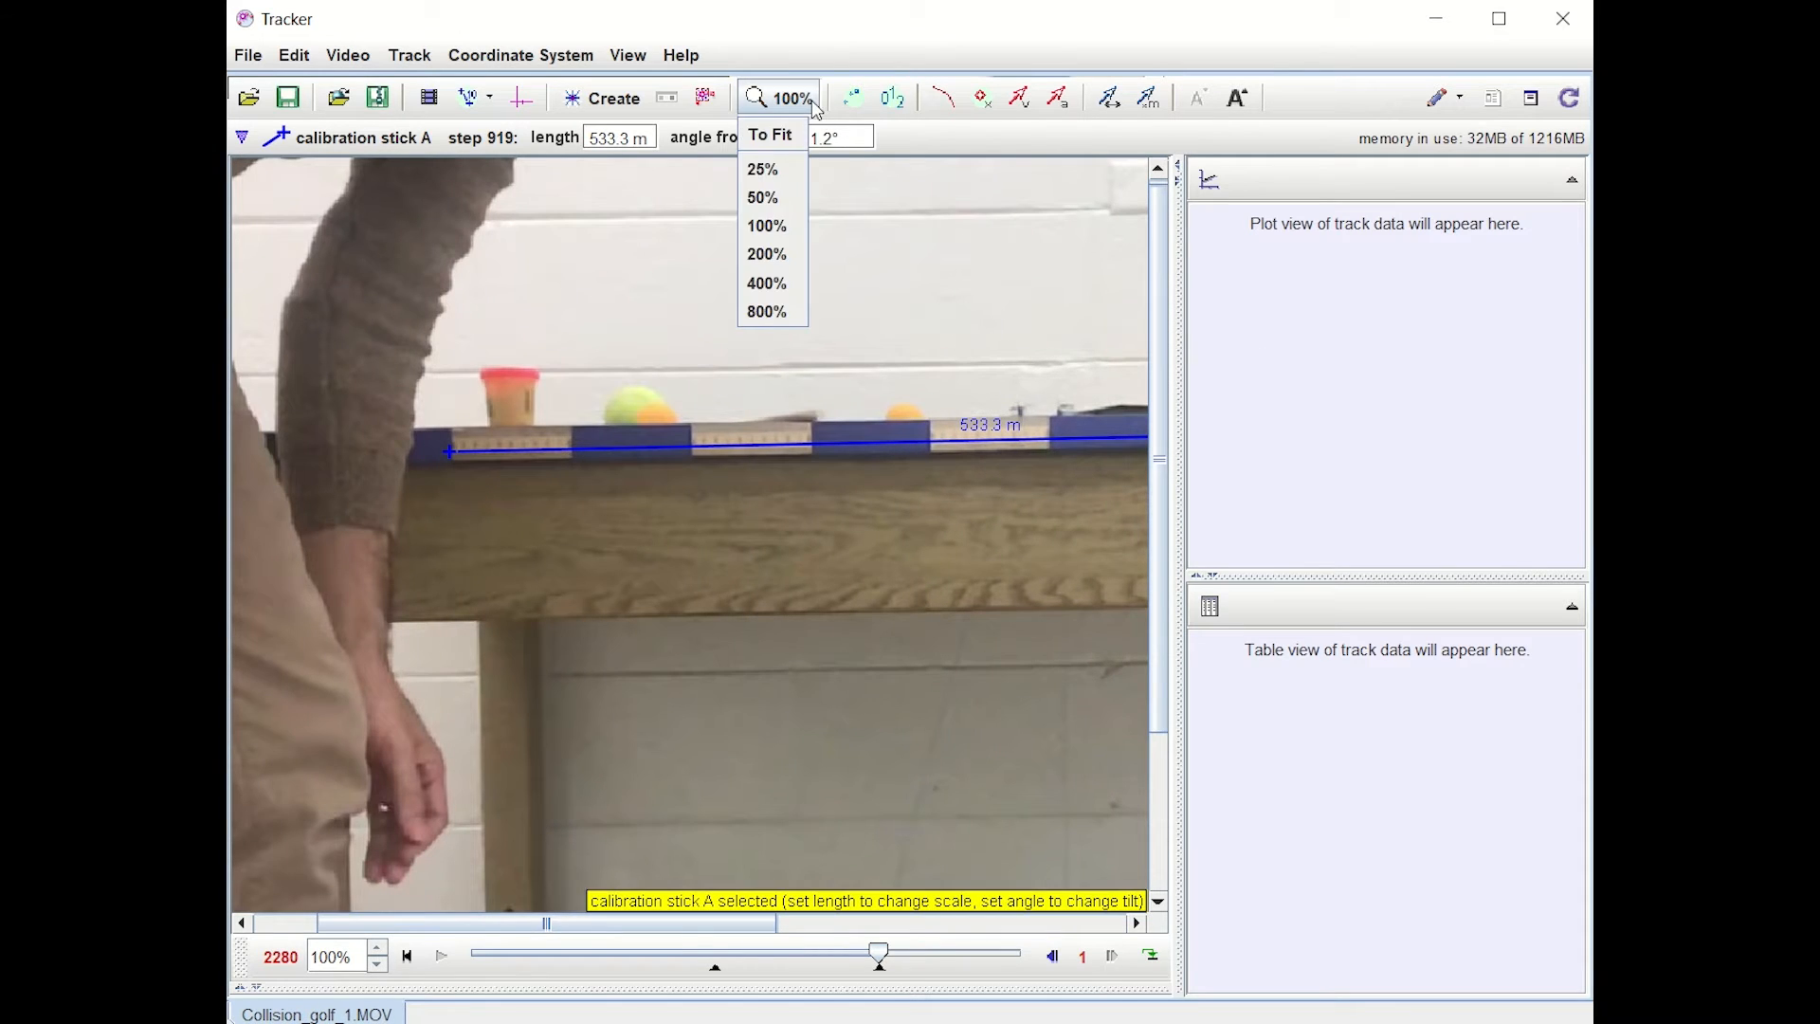
{"action": "left_click", "coordinate": [767, 283]}
{"action": "left_click_drag", "start_coordinate": [687, 313], "coordinate": [1064, 455]}
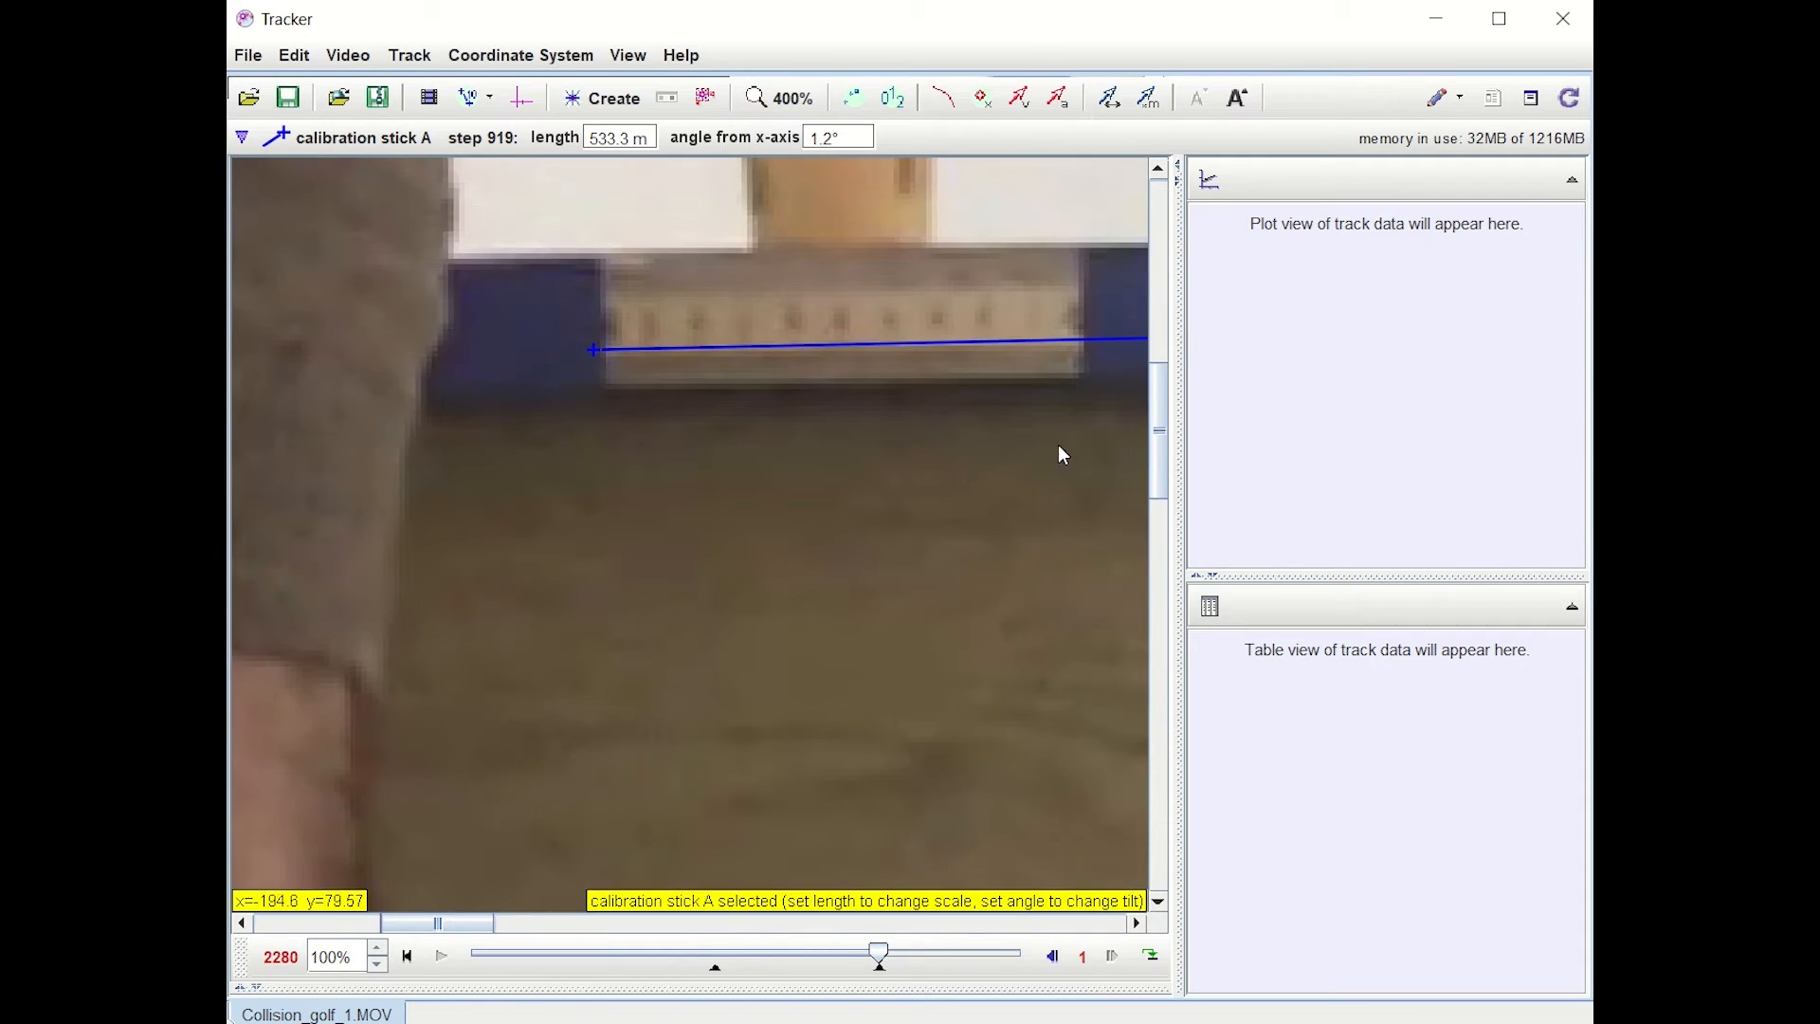
{"action": "left_click_drag", "start_coordinate": [594, 361], "coordinate": [606, 363]}
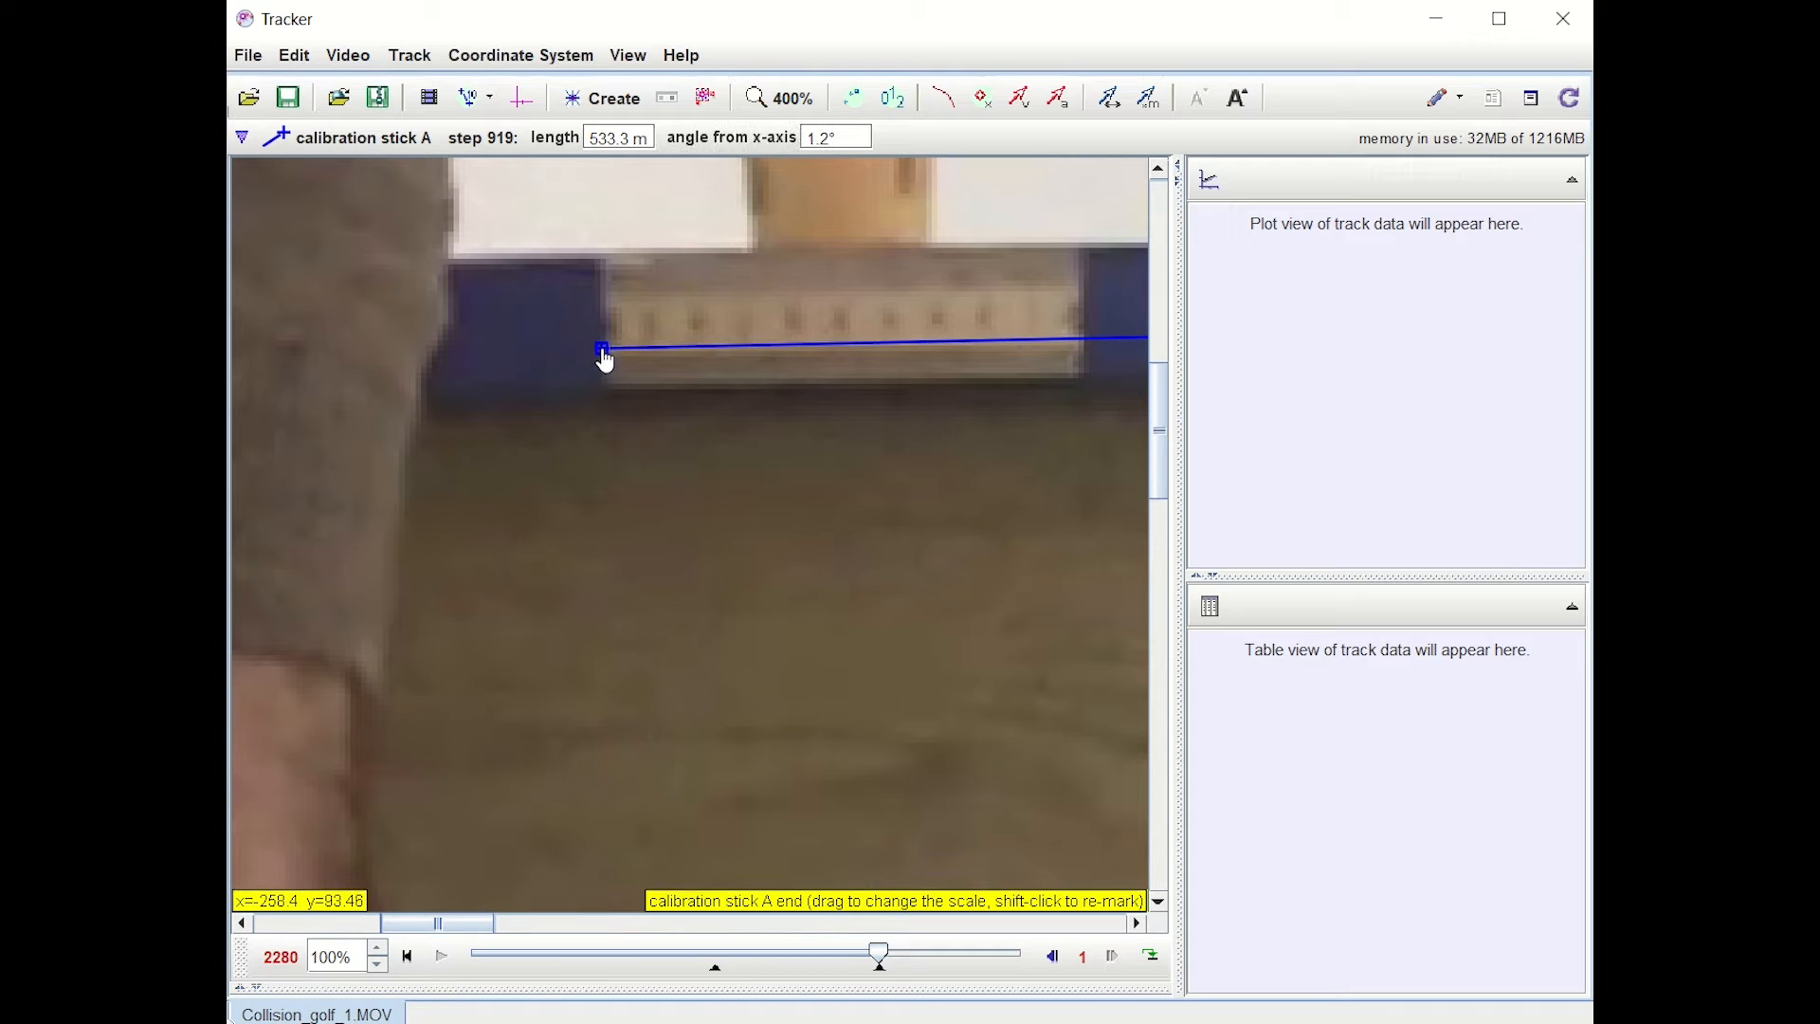
Step: Set the calibration stick's length to 0.900 m
{"action": "left_click", "coordinate": [782, 102]}
{"action": "left_click", "coordinate": [777, 197]}
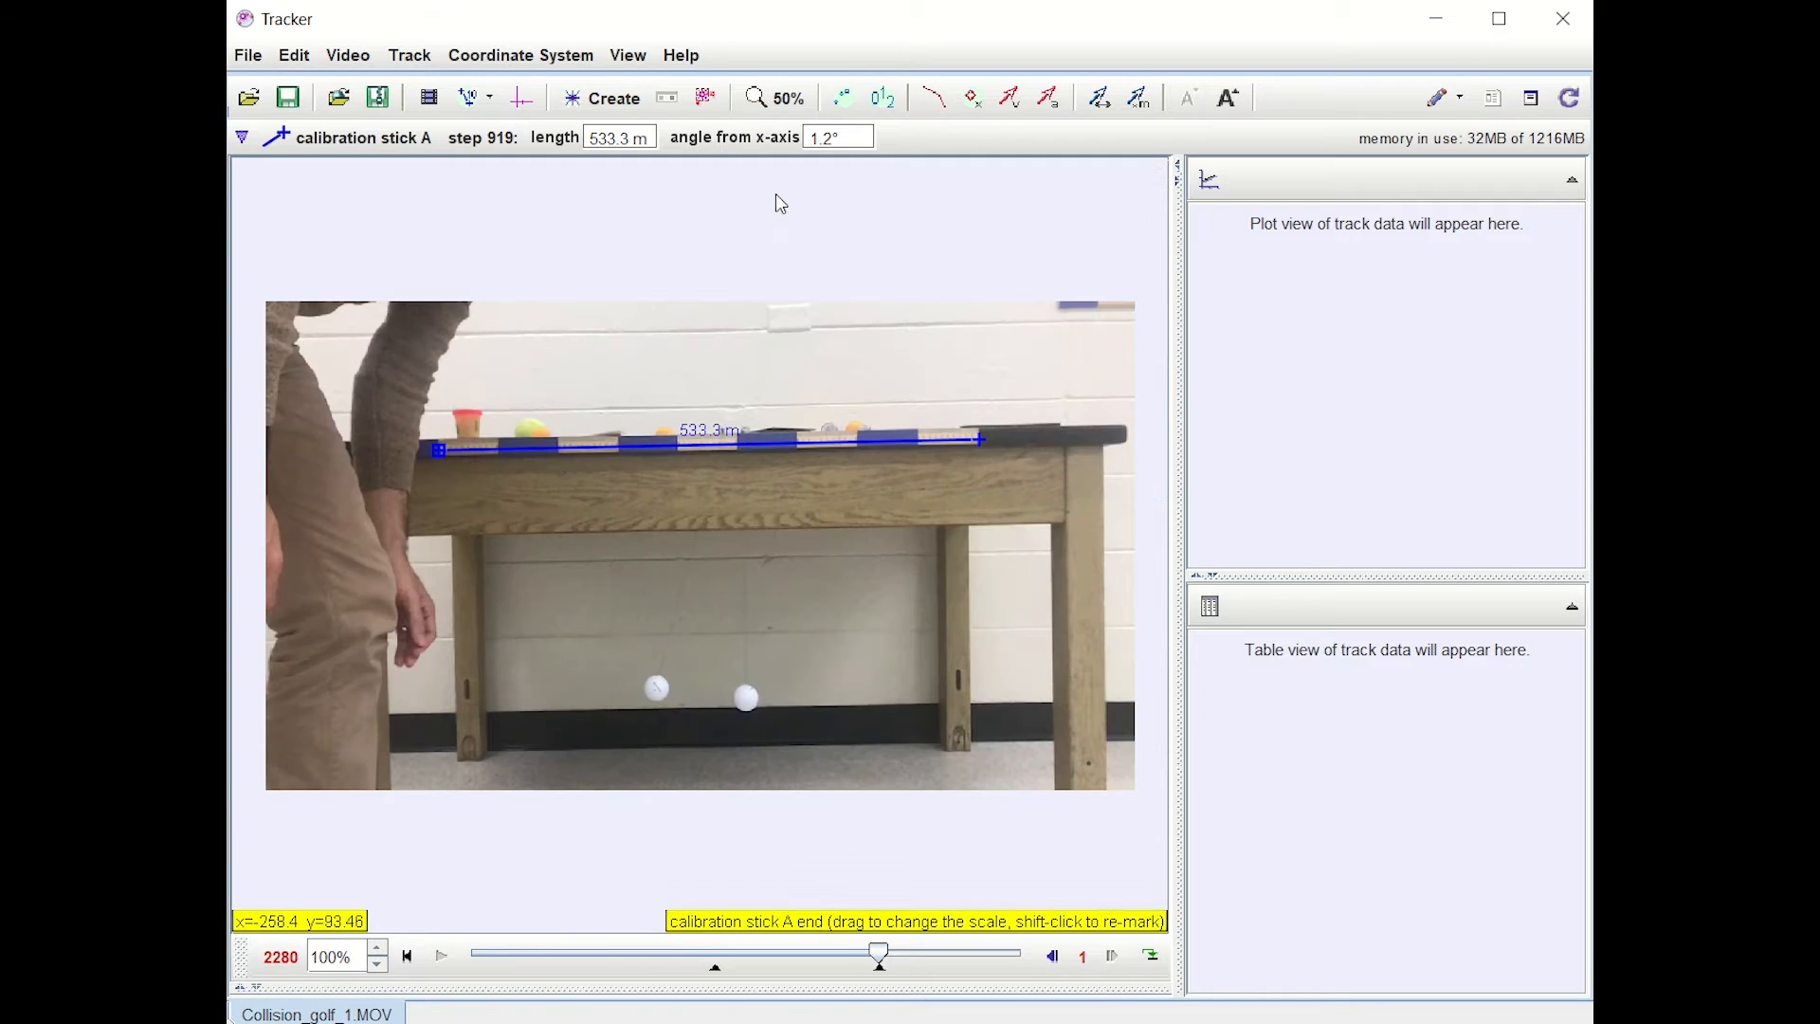
{"action": "left_click", "coordinate": [716, 436]}
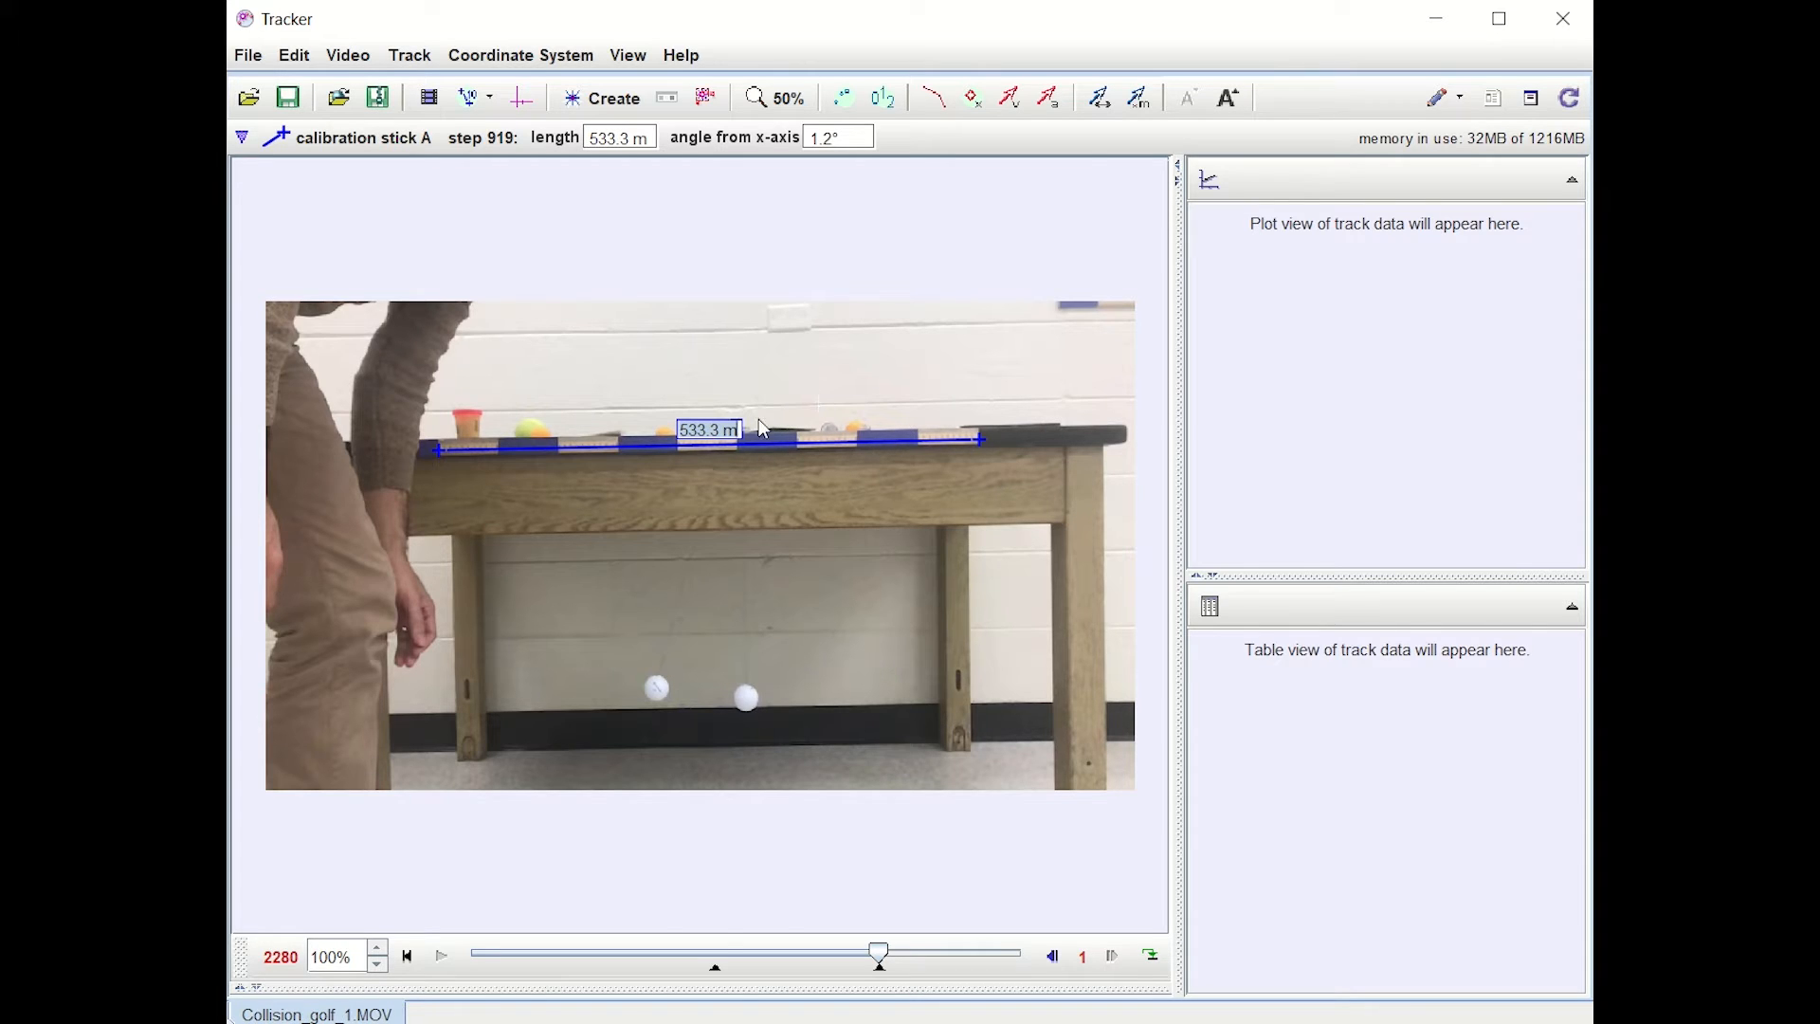
{"action": "key", "text": "BackSpace"}
{"action": "key", "text": "Return"}
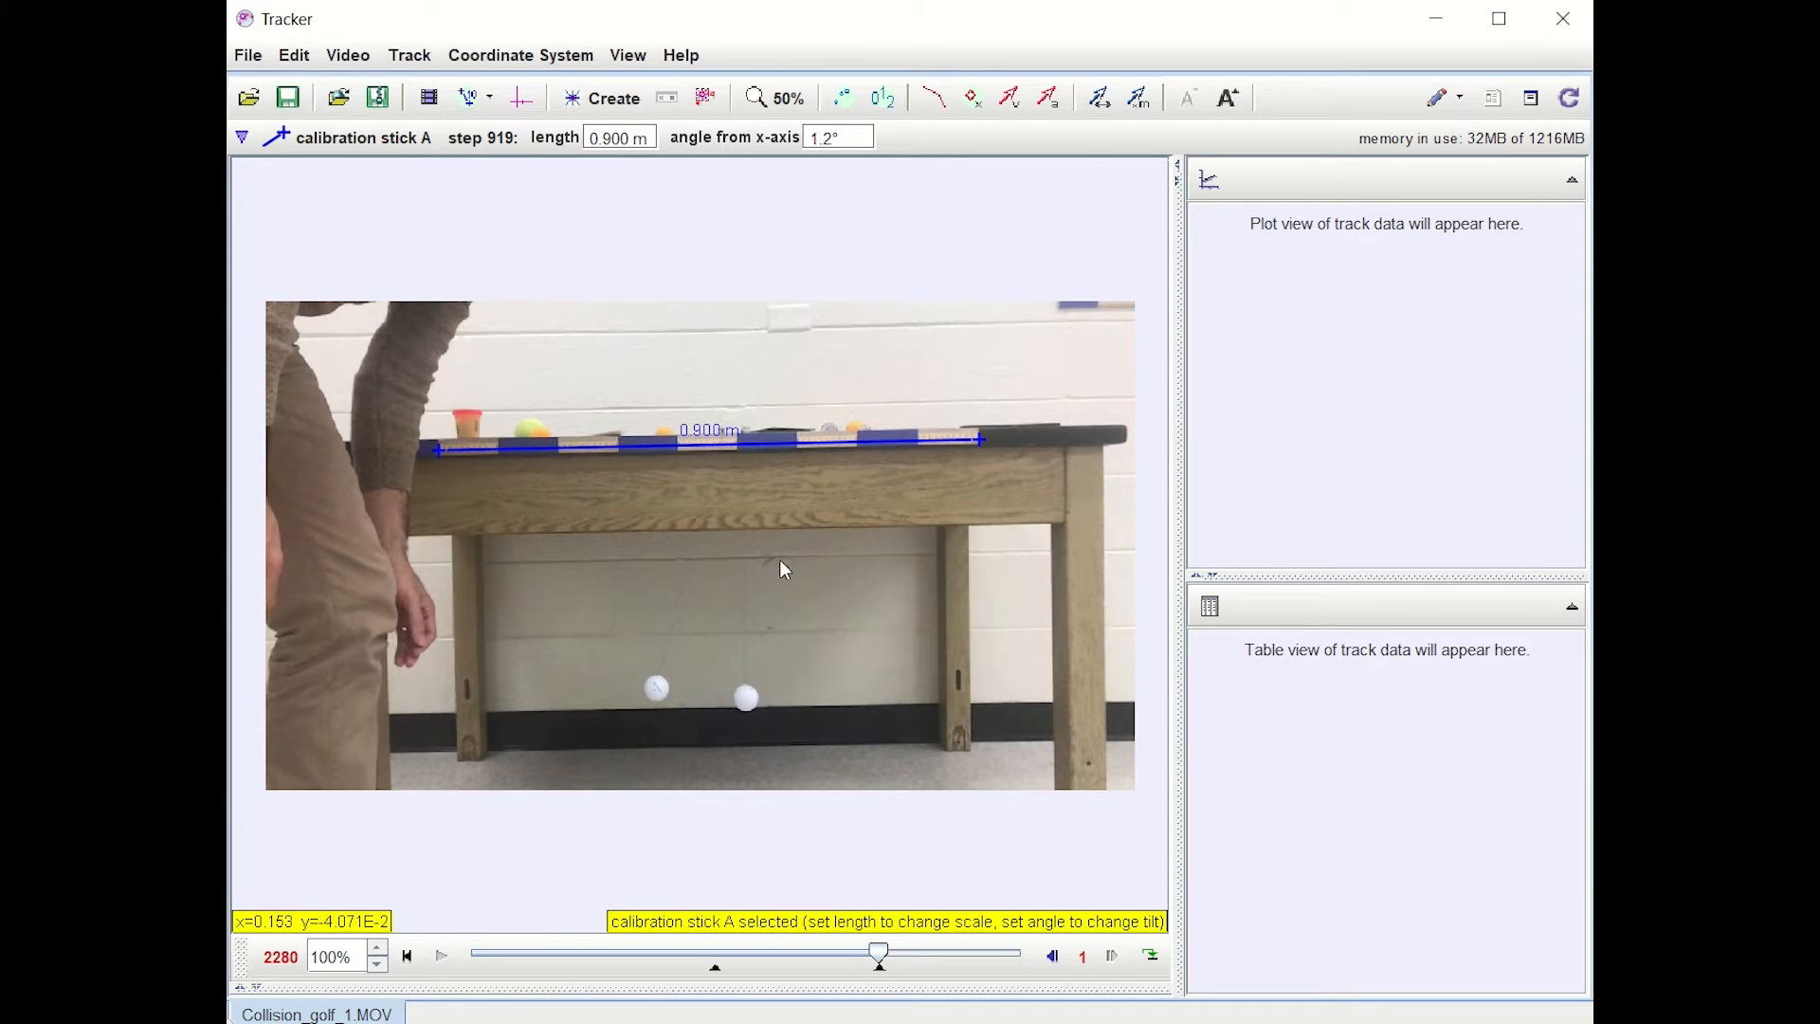
Step: Change the calibration stick's color to red
{"action": "left_click", "coordinate": [745, 457]}
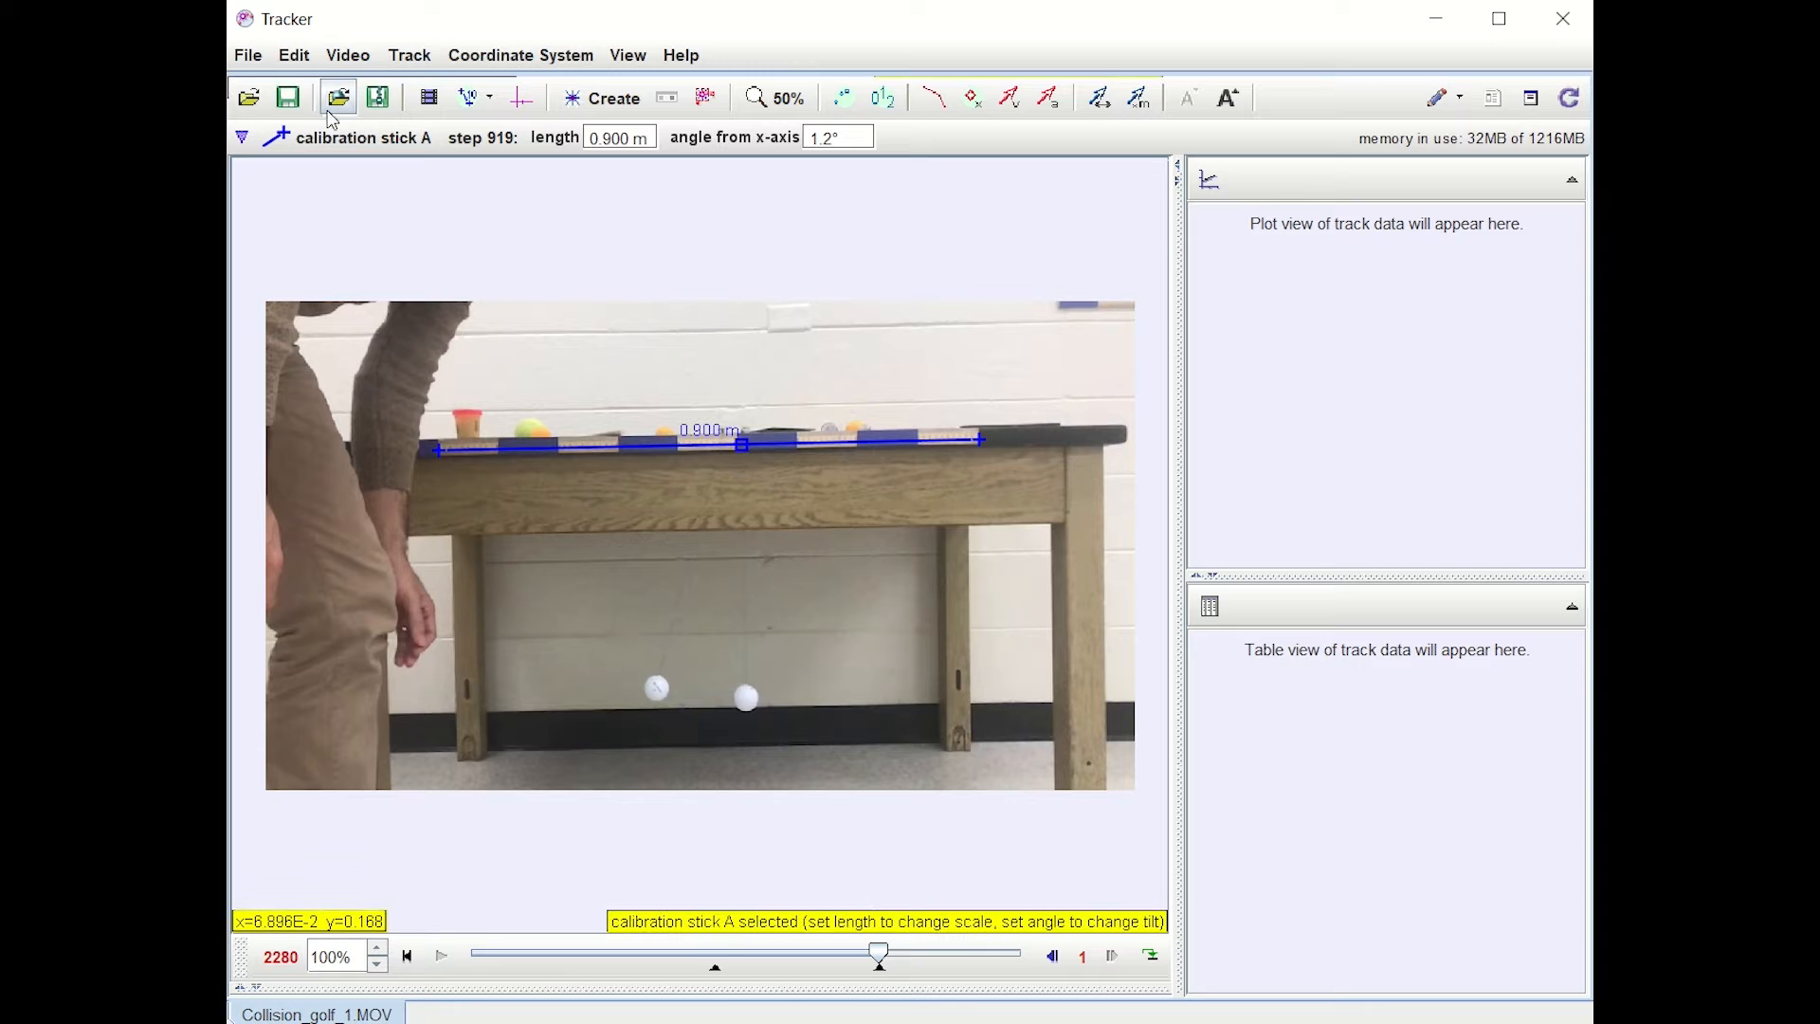
{"action": "left_click", "coordinate": [363, 139]}
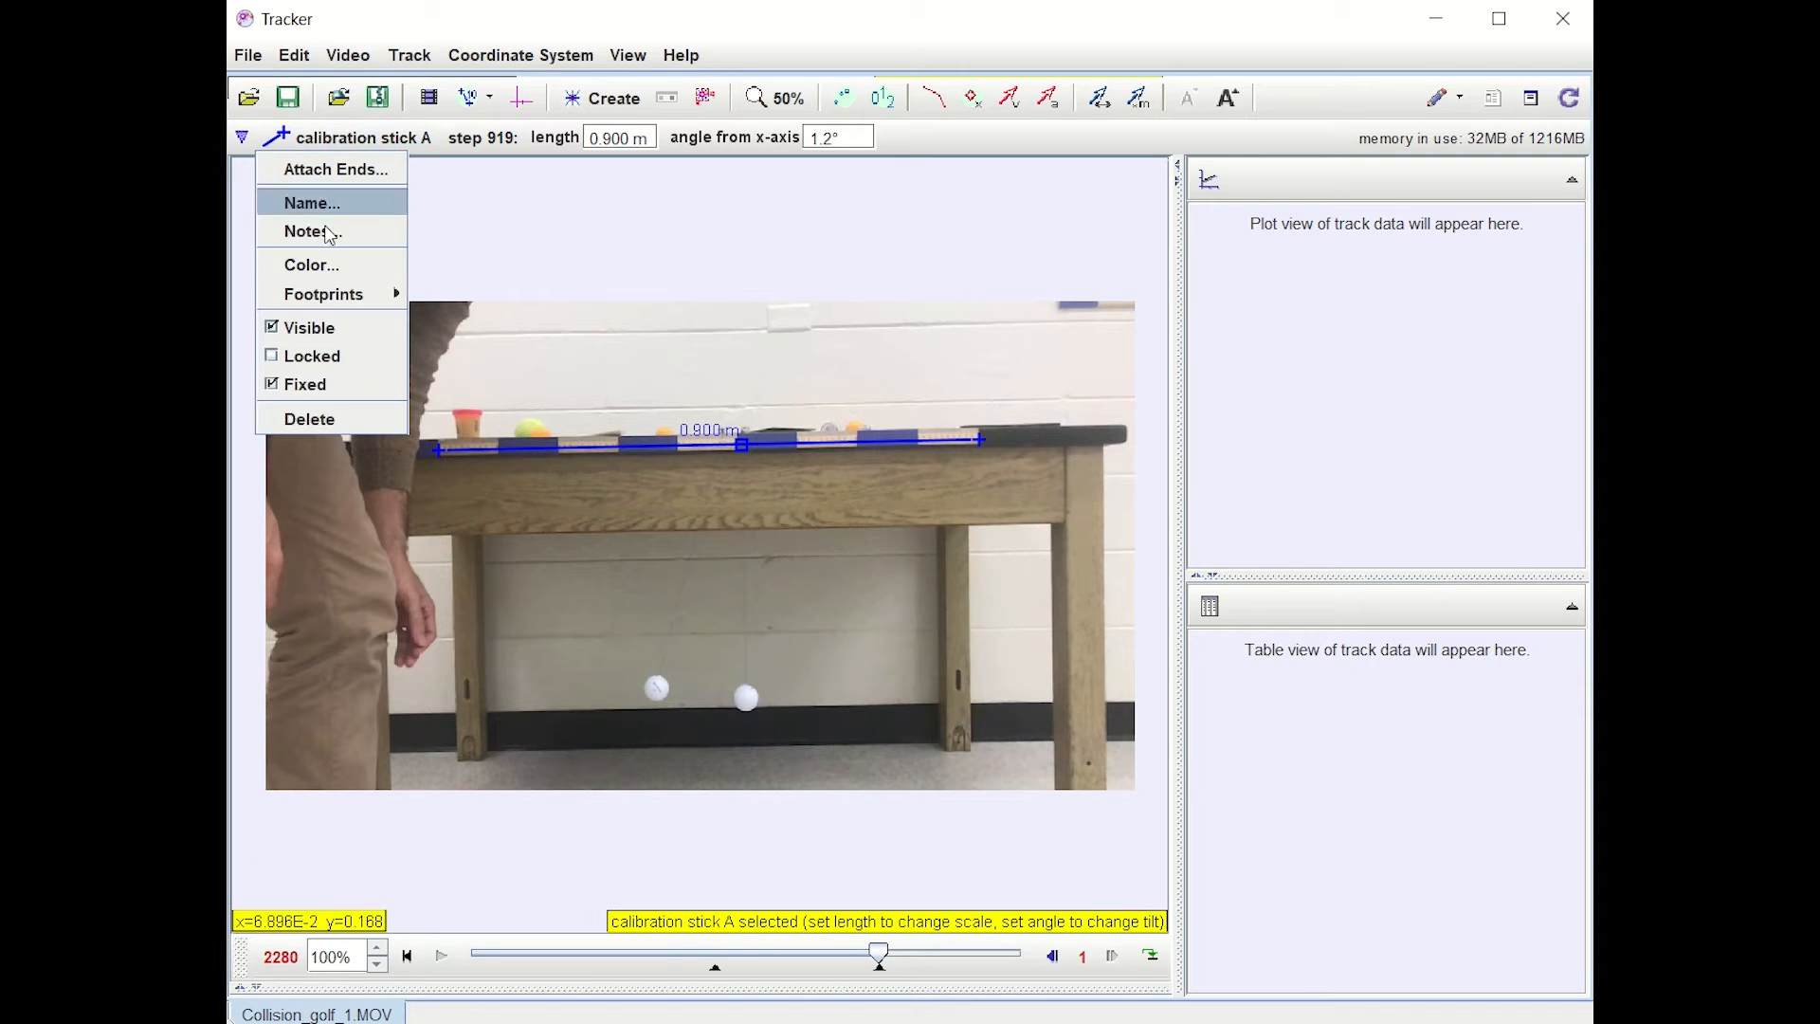
{"action": "left_click", "coordinate": [314, 263]}
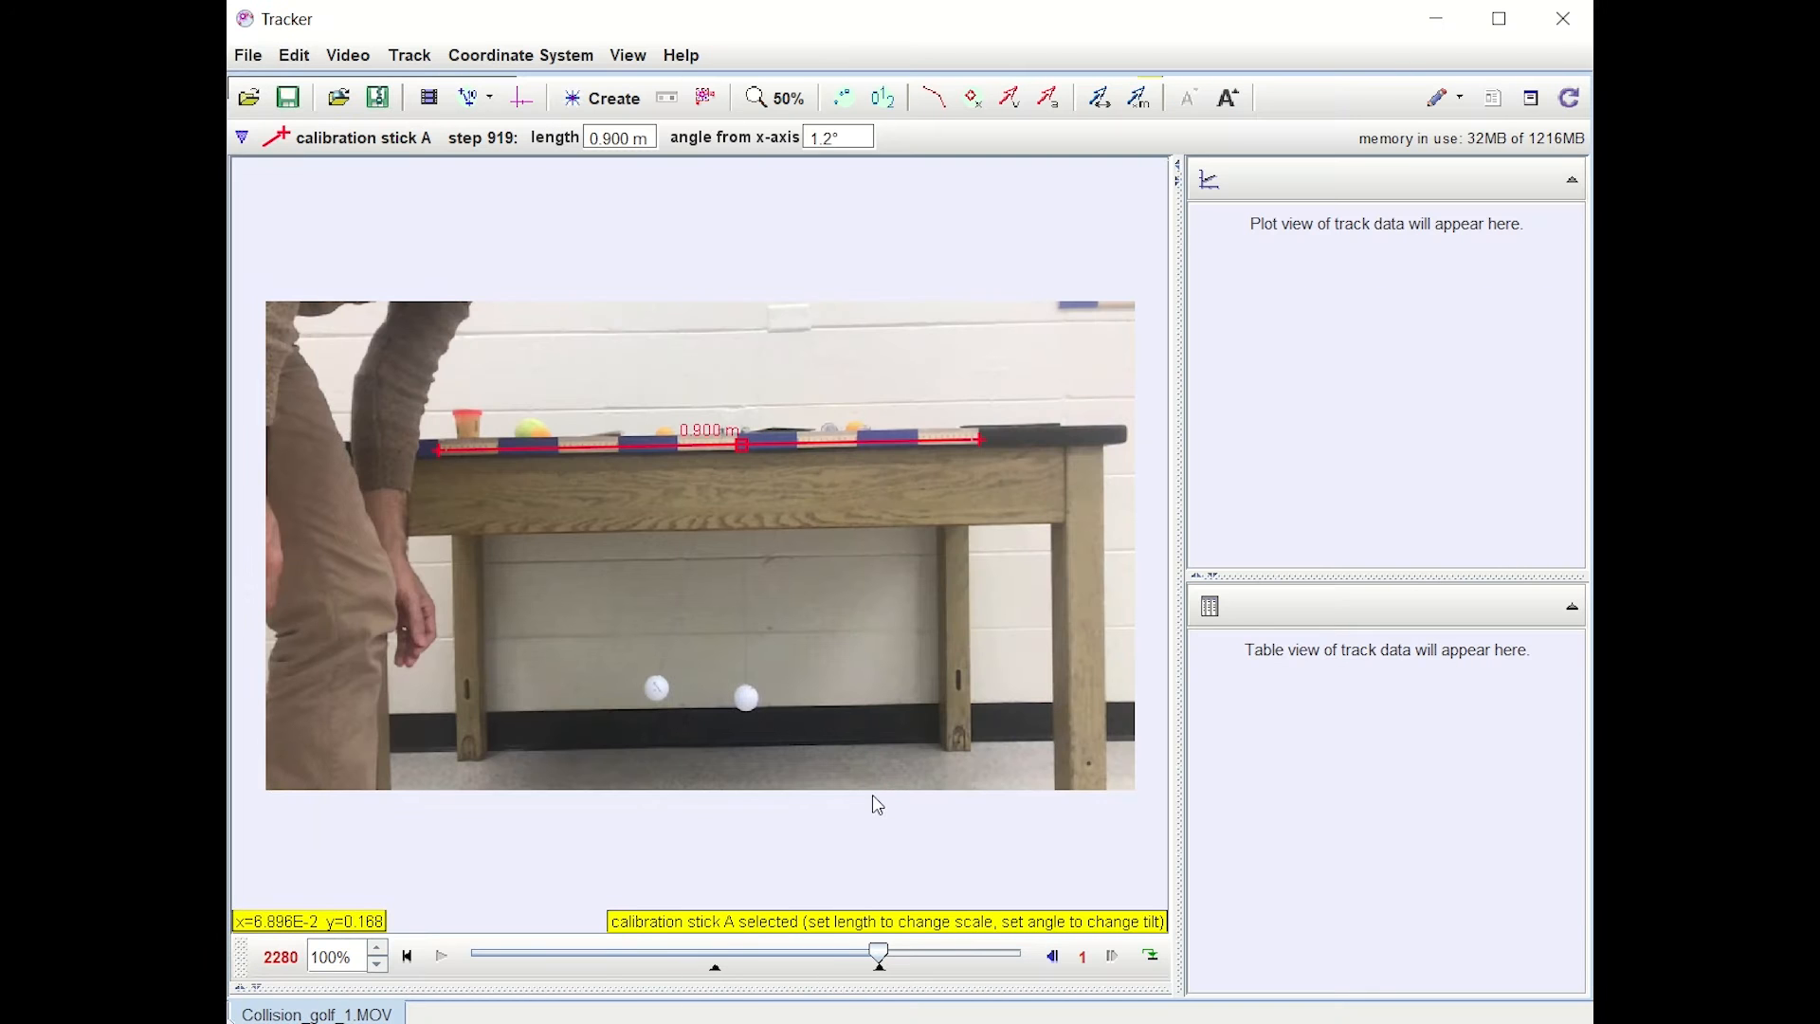
Step: Go to frame 1376, create a point mass track and open the Autotracker for it
{"action": "left_click_drag", "start_coordinate": [882, 959], "coordinate": [714, 960]}
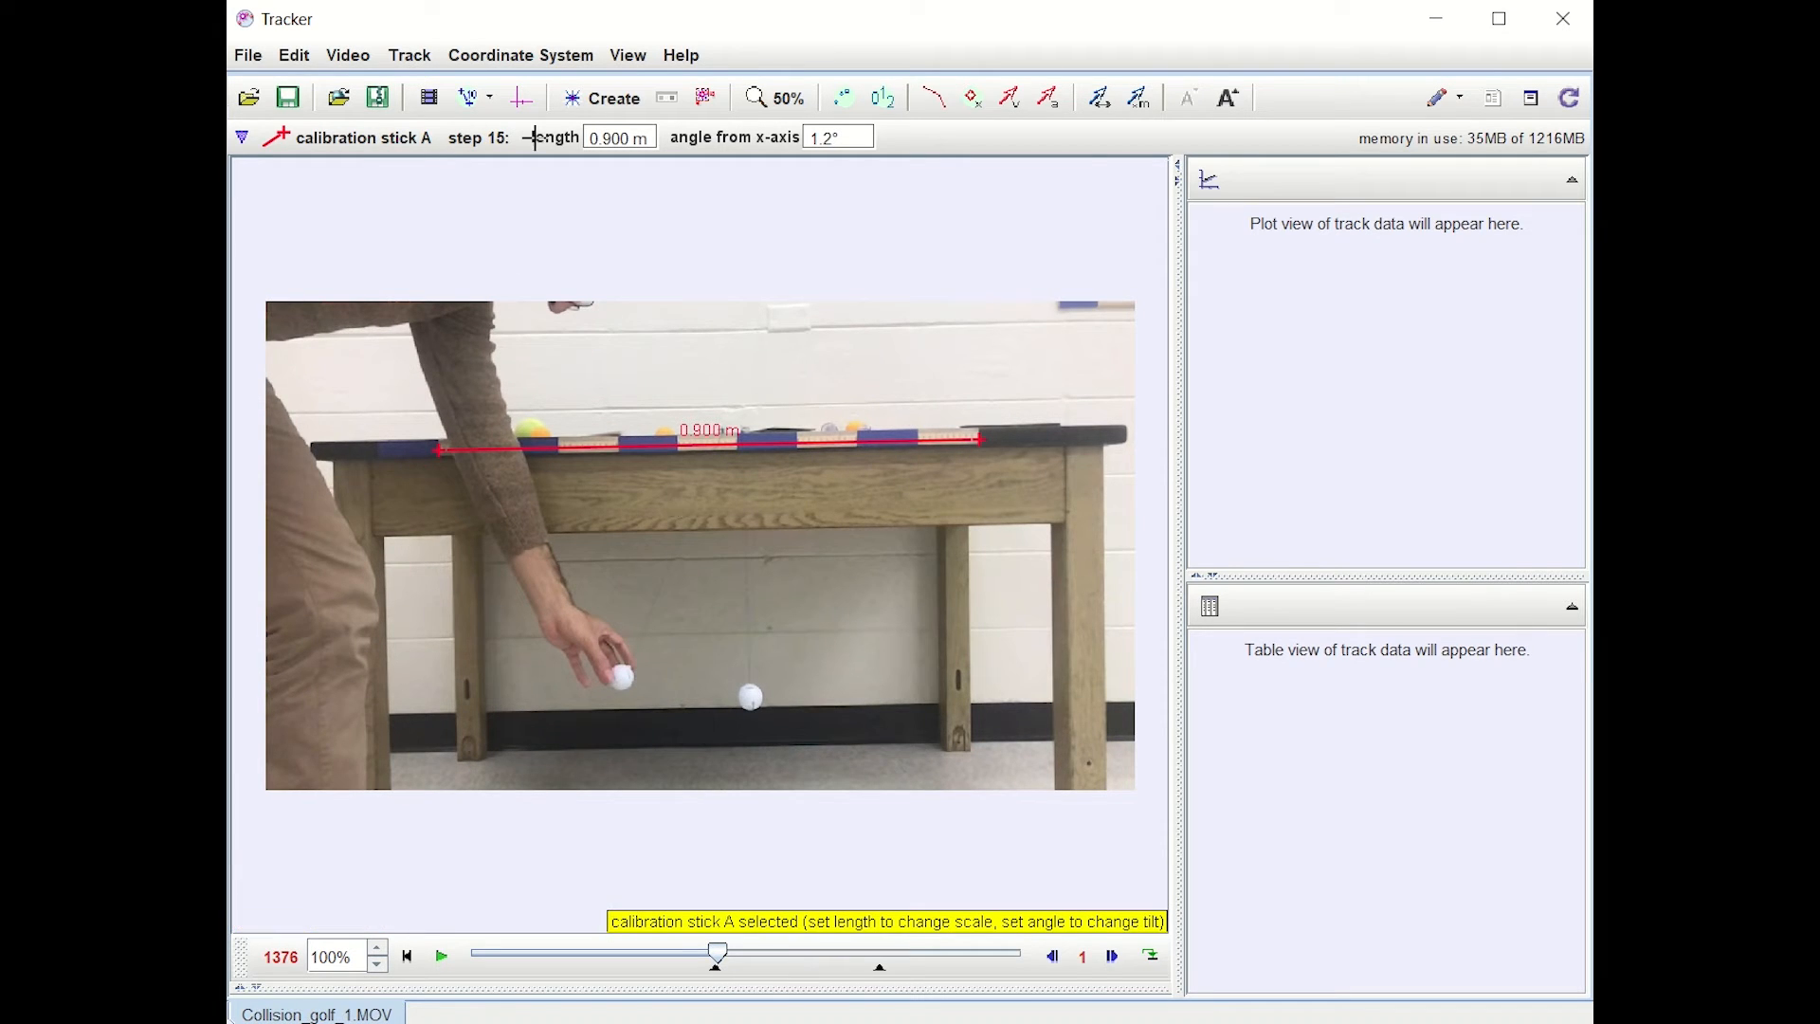
{"action": "left_click", "coordinate": [602, 110]}
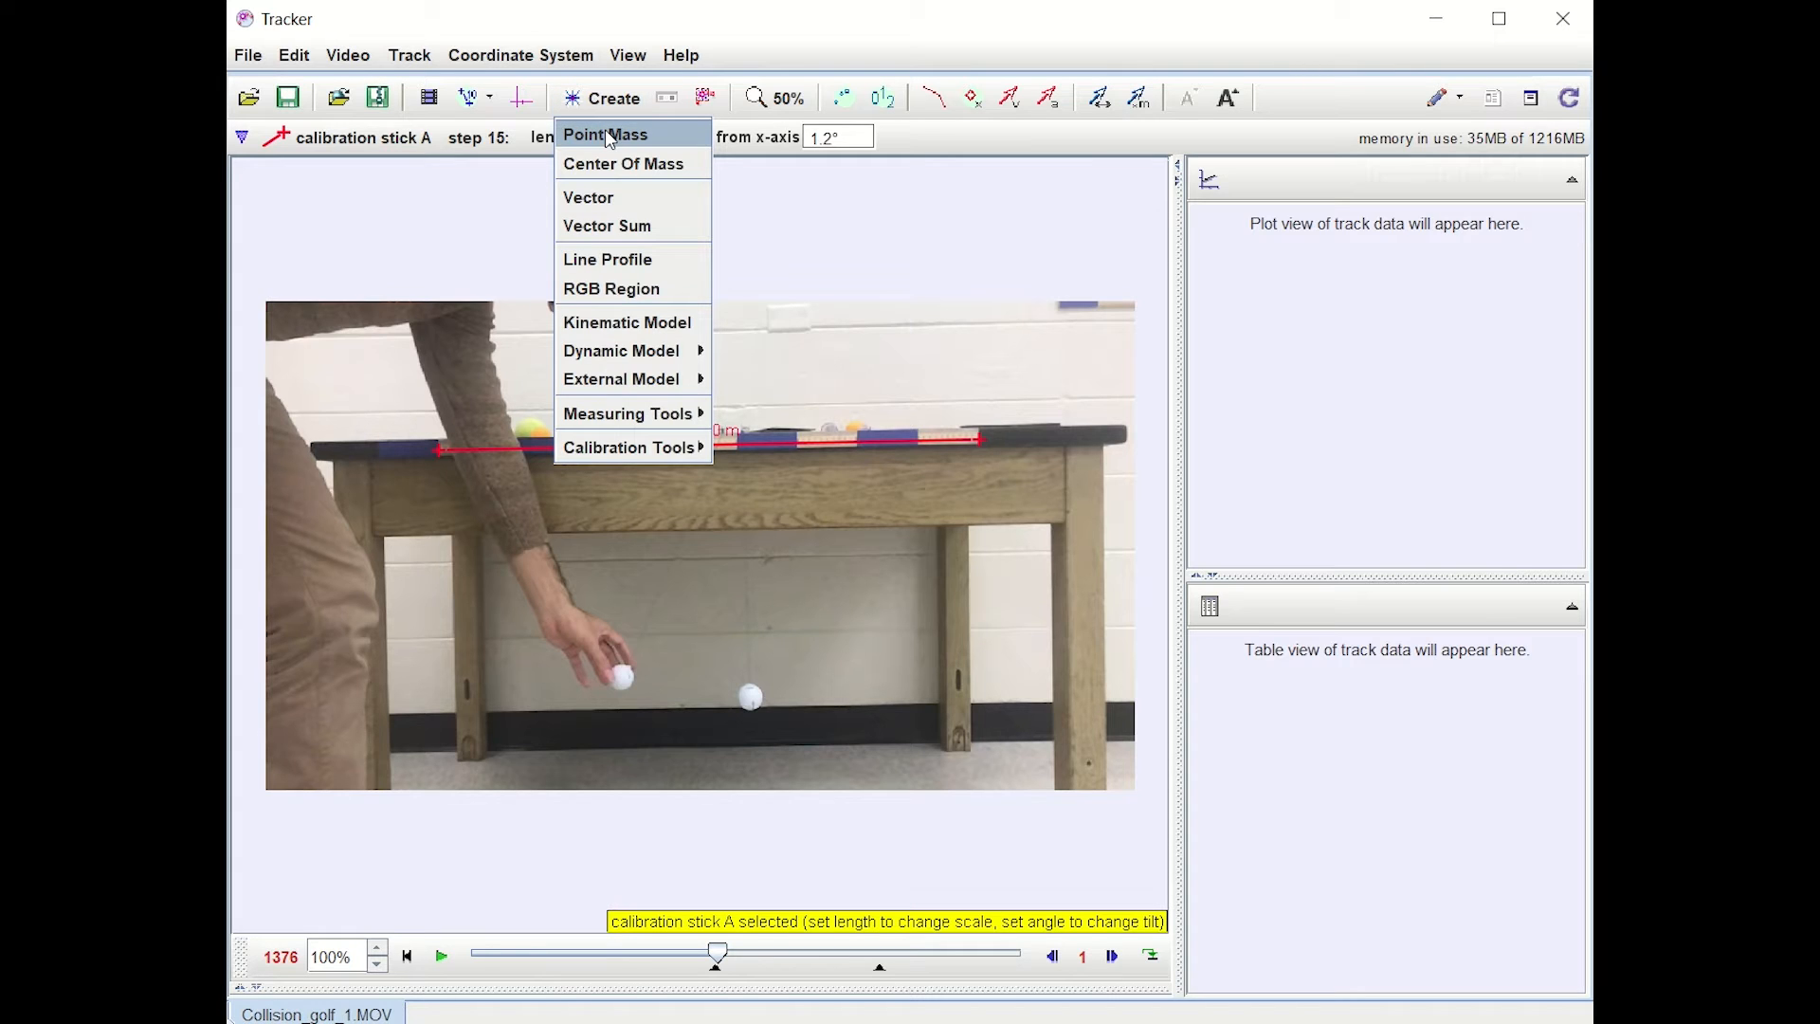
{"action": "left_click", "coordinate": [608, 131]}
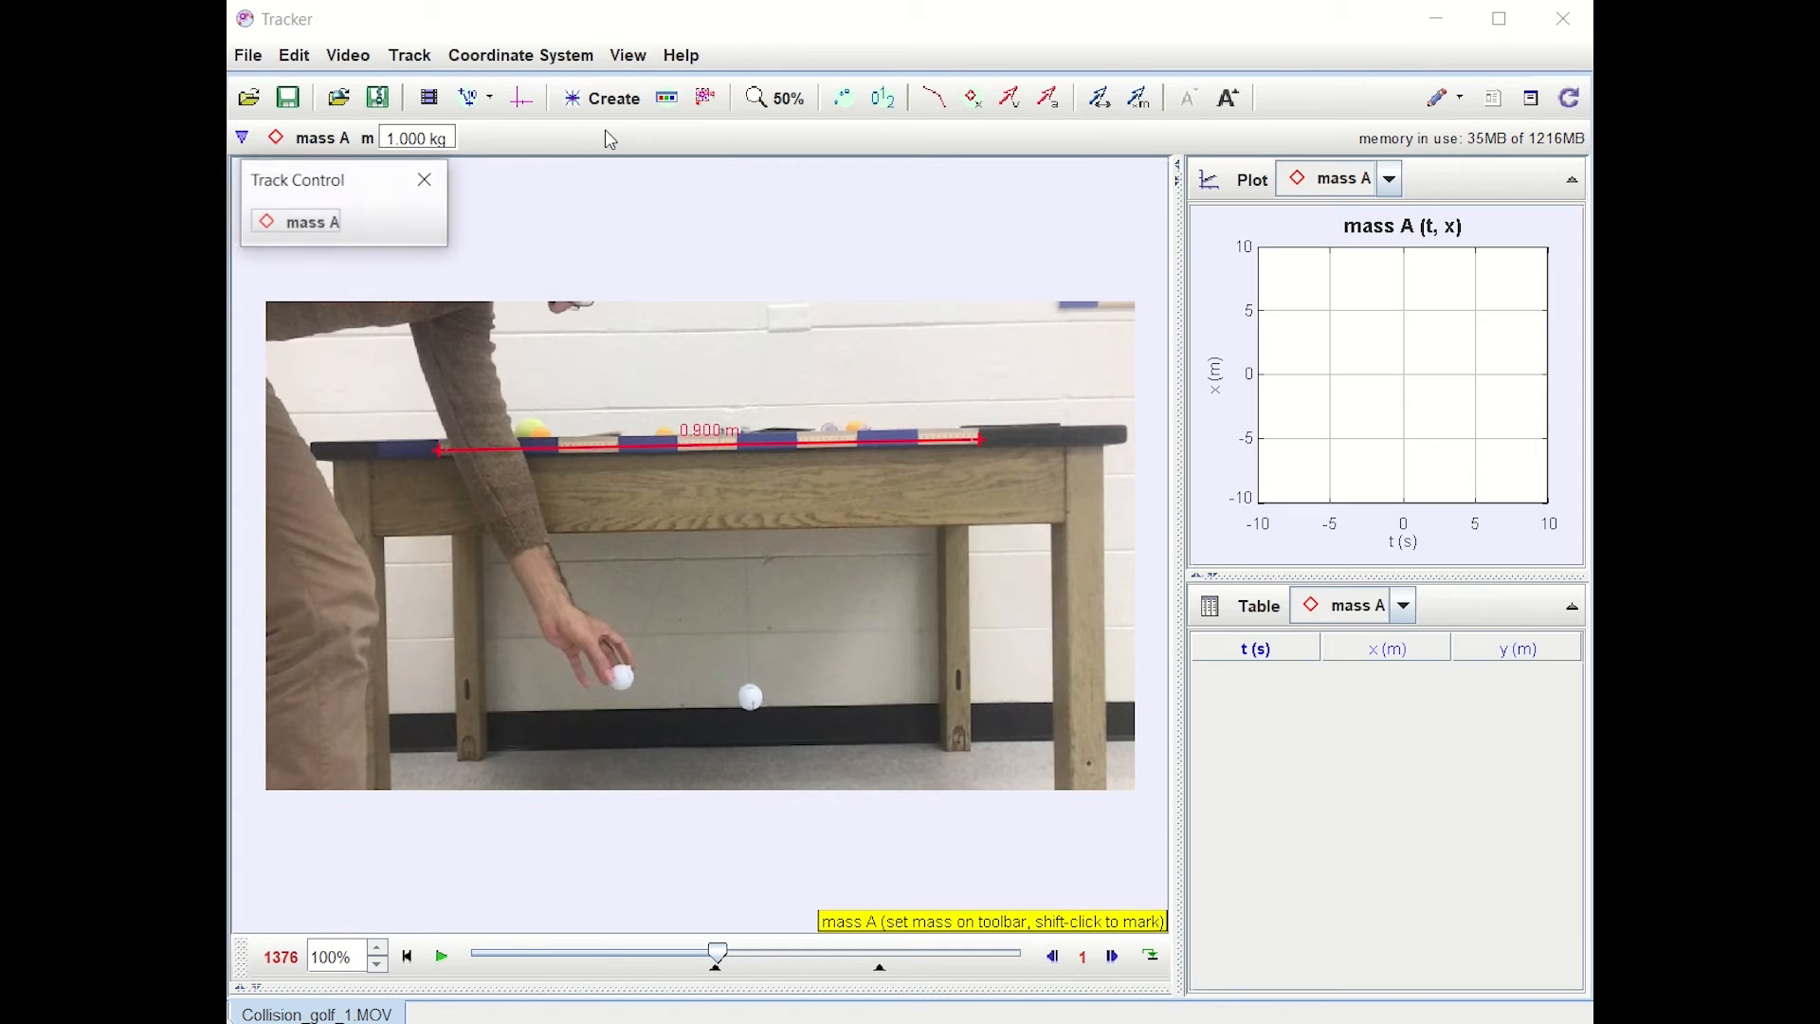
{"action": "left_click", "coordinate": [320, 227]}
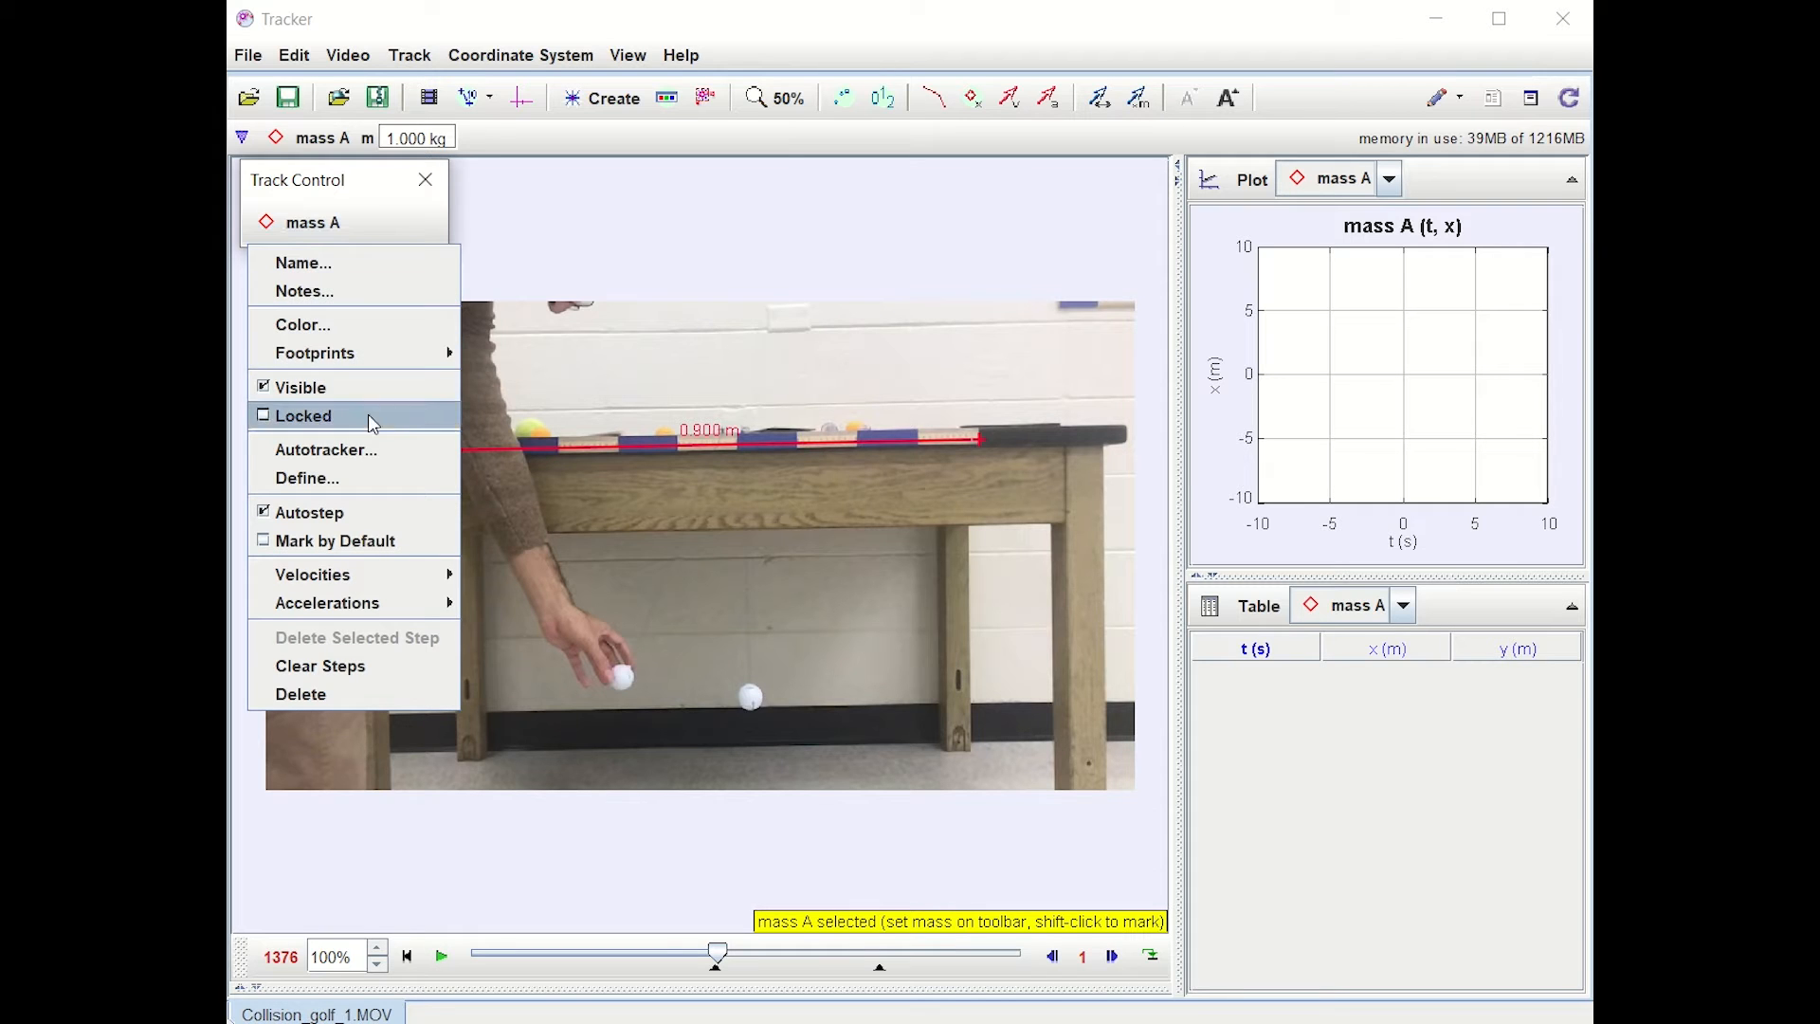
{"action": "left_click", "coordinate": [373, 450]}
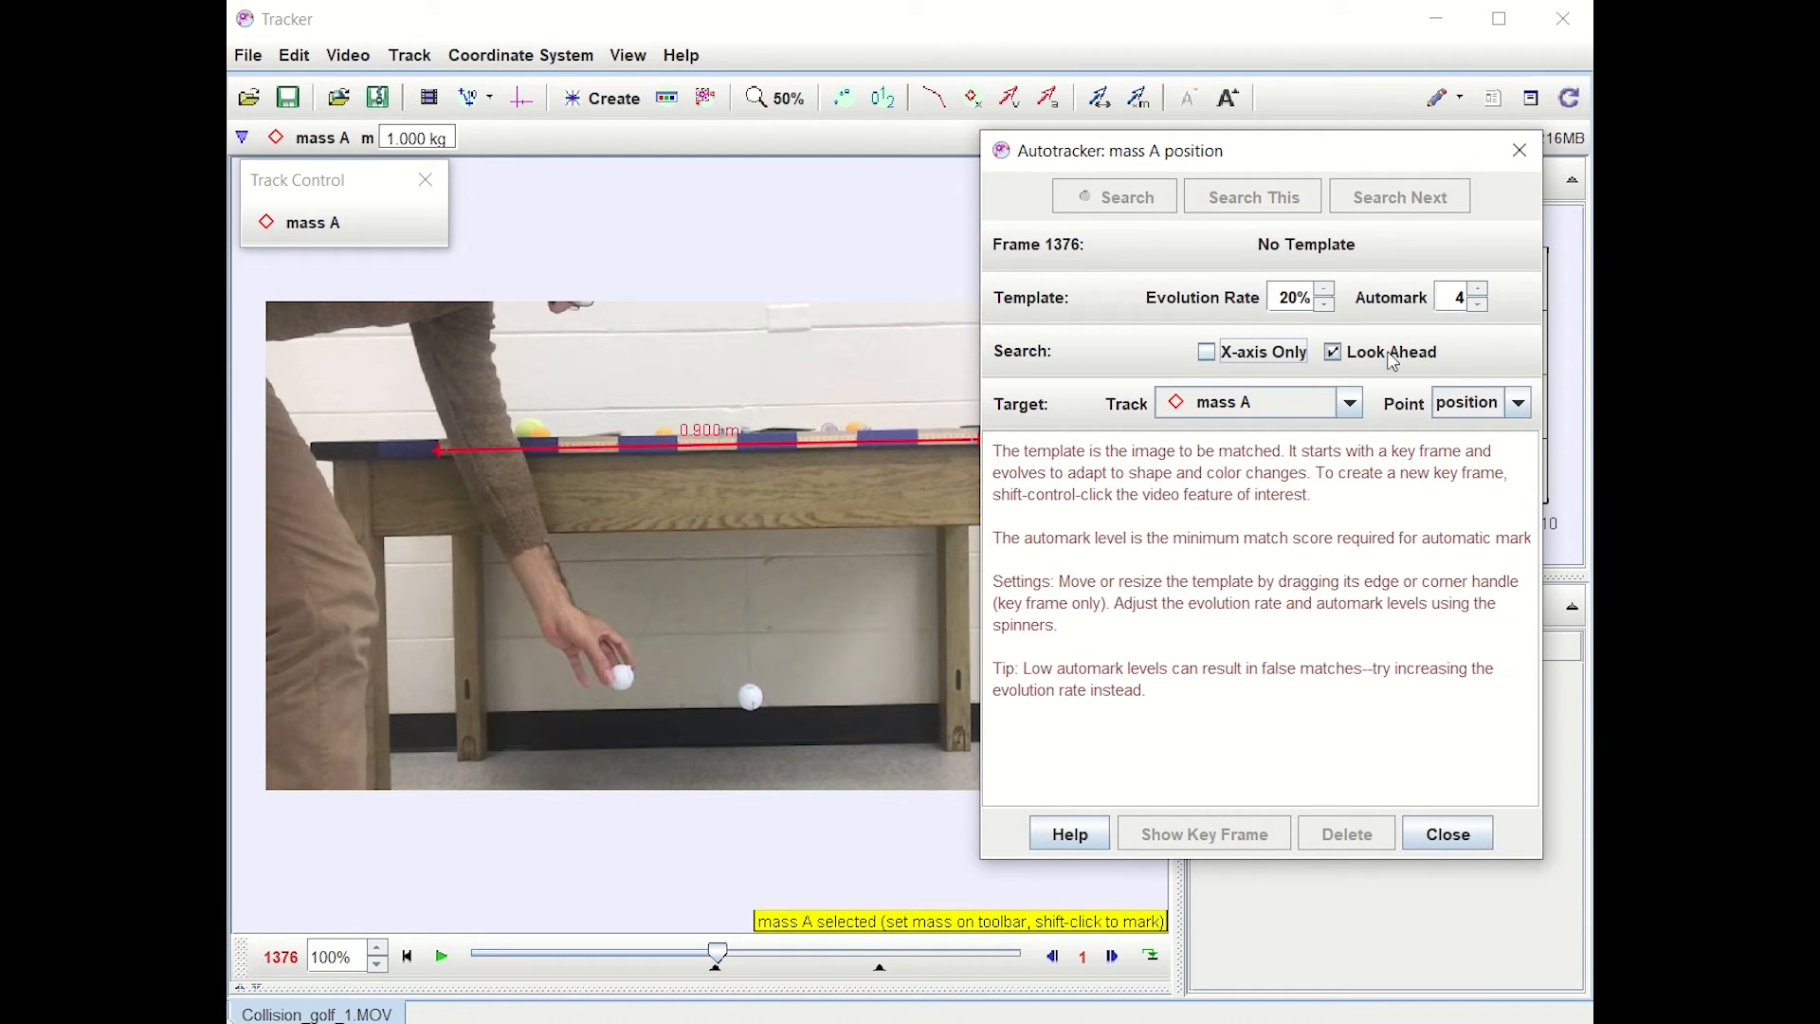
Step: Set the Autotracker's evolution rate to 5% and its automark level to 10
{"action": "left_click", "coordinate": [1325, 305]}
{"action": "left_click", "coordinate": [1326, 306]}
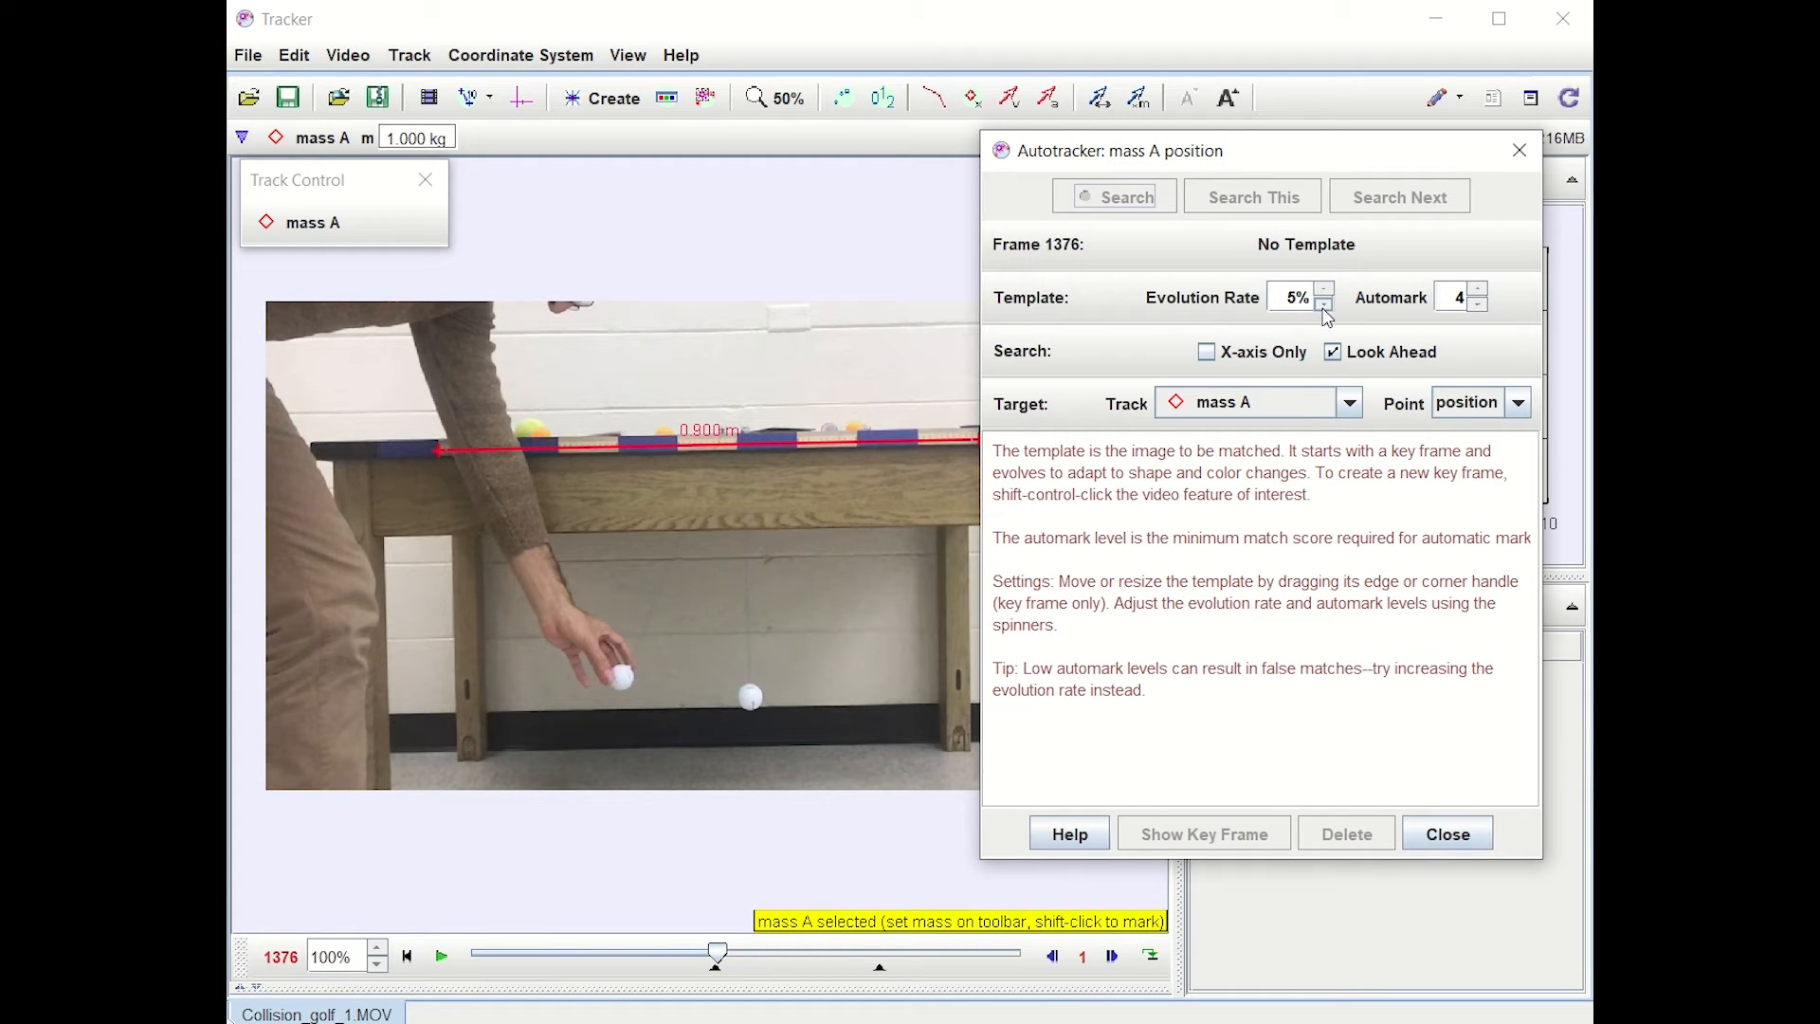
{"action": "left_click", "coordinate": [1477, 289]}
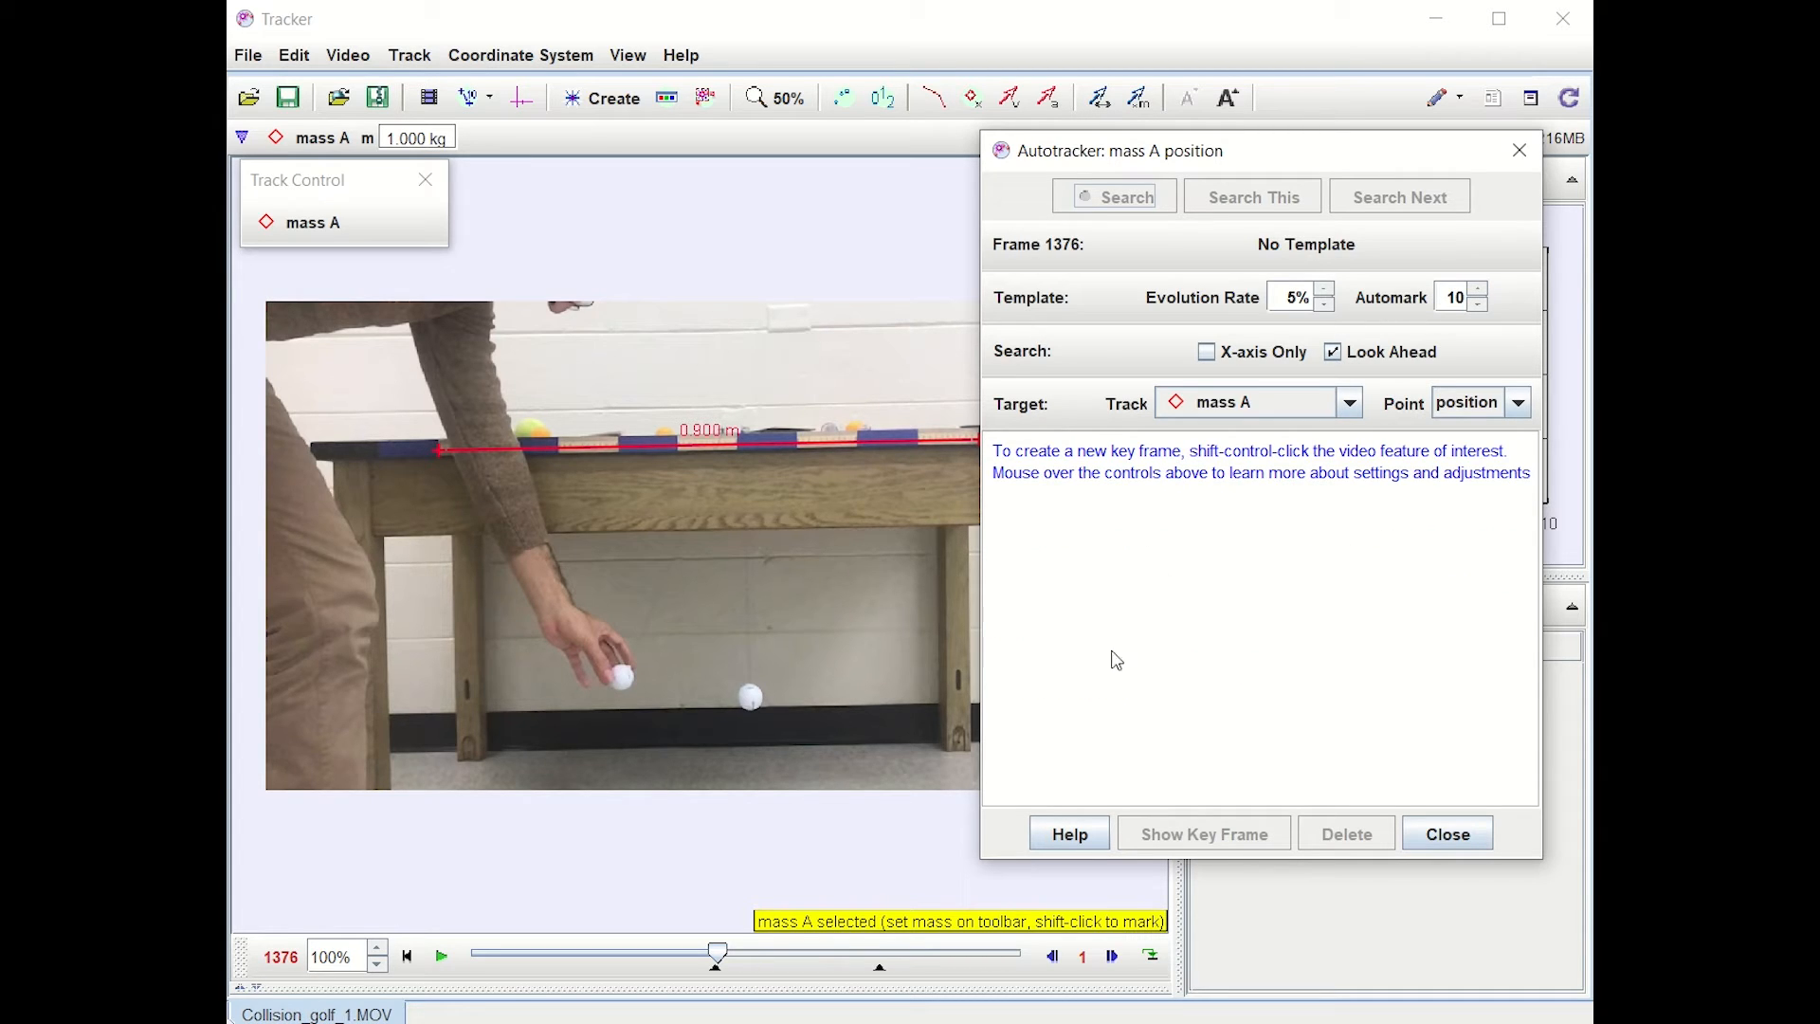
Step: Create a mass A key frame at frame 1382 on the golf ball by the hand and return to that frame
{"action": "left_click", "coordinate": [1115, 958]}
{"action": "left_click", "coordinate": [1113, 955]}
{"action": "left_click", "coordinate": [1113, 956]}
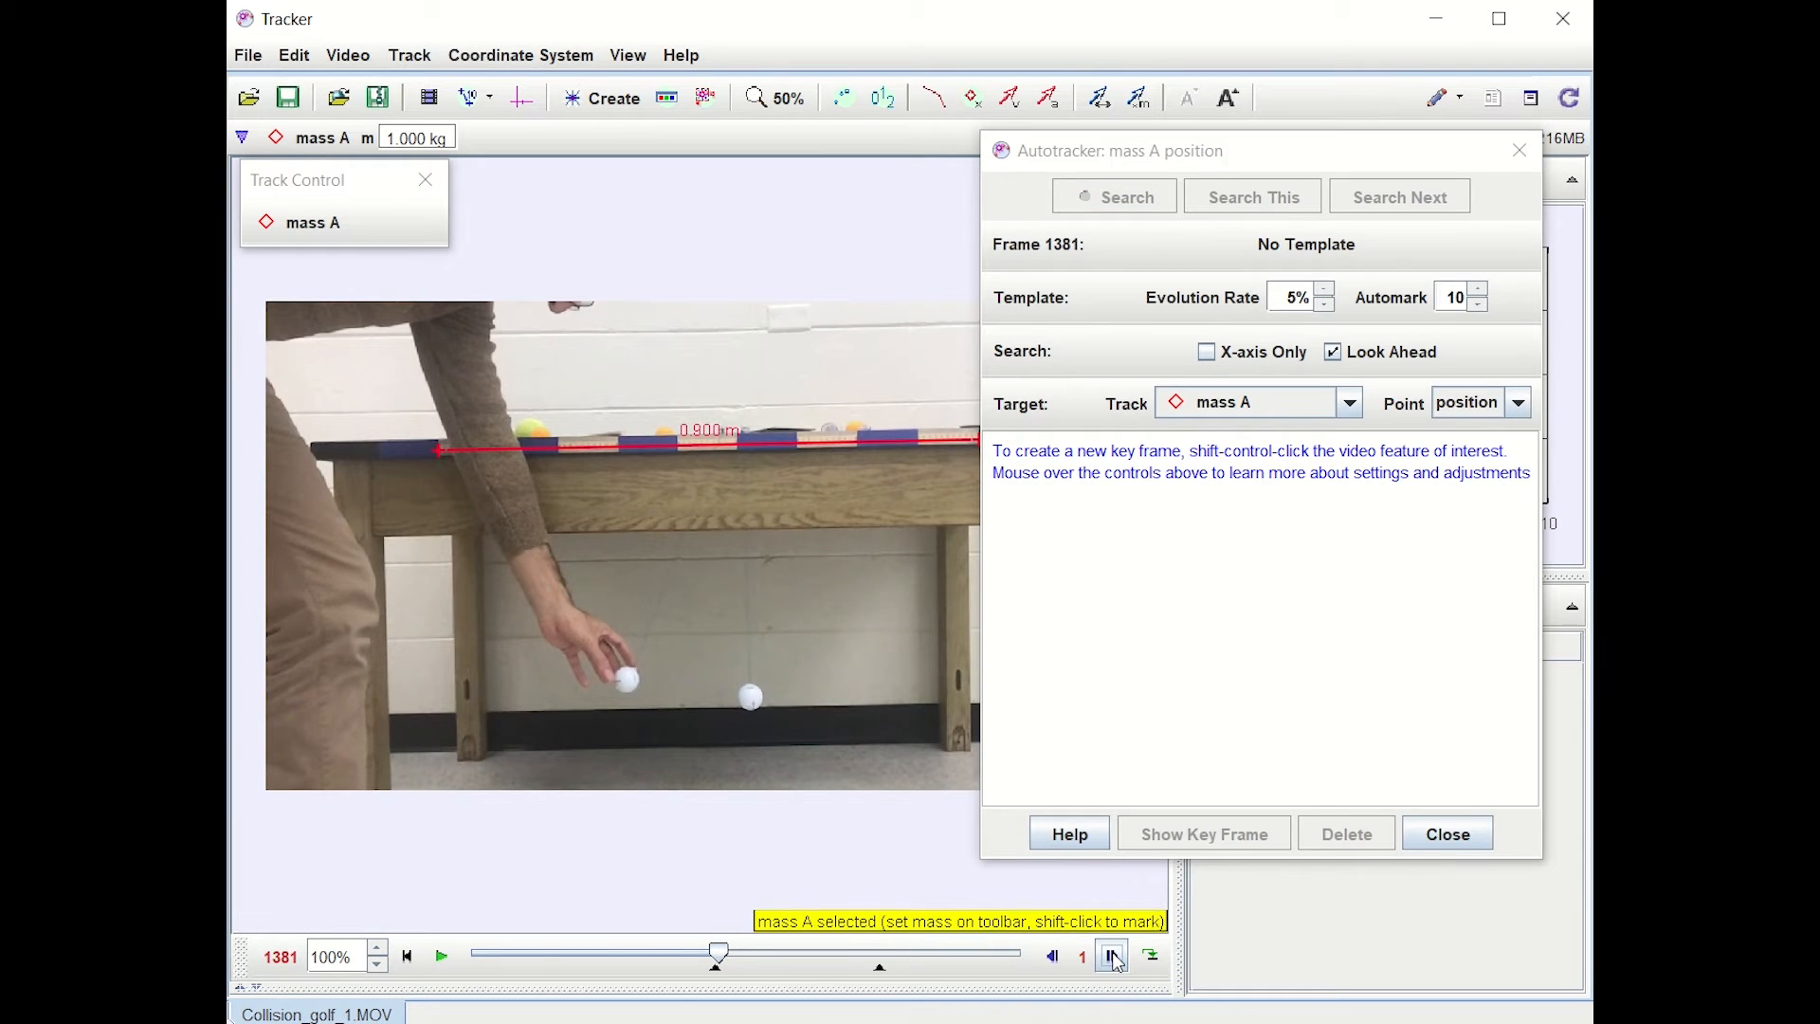
{"action": "left_click", "coordinate": [1113, 955]}
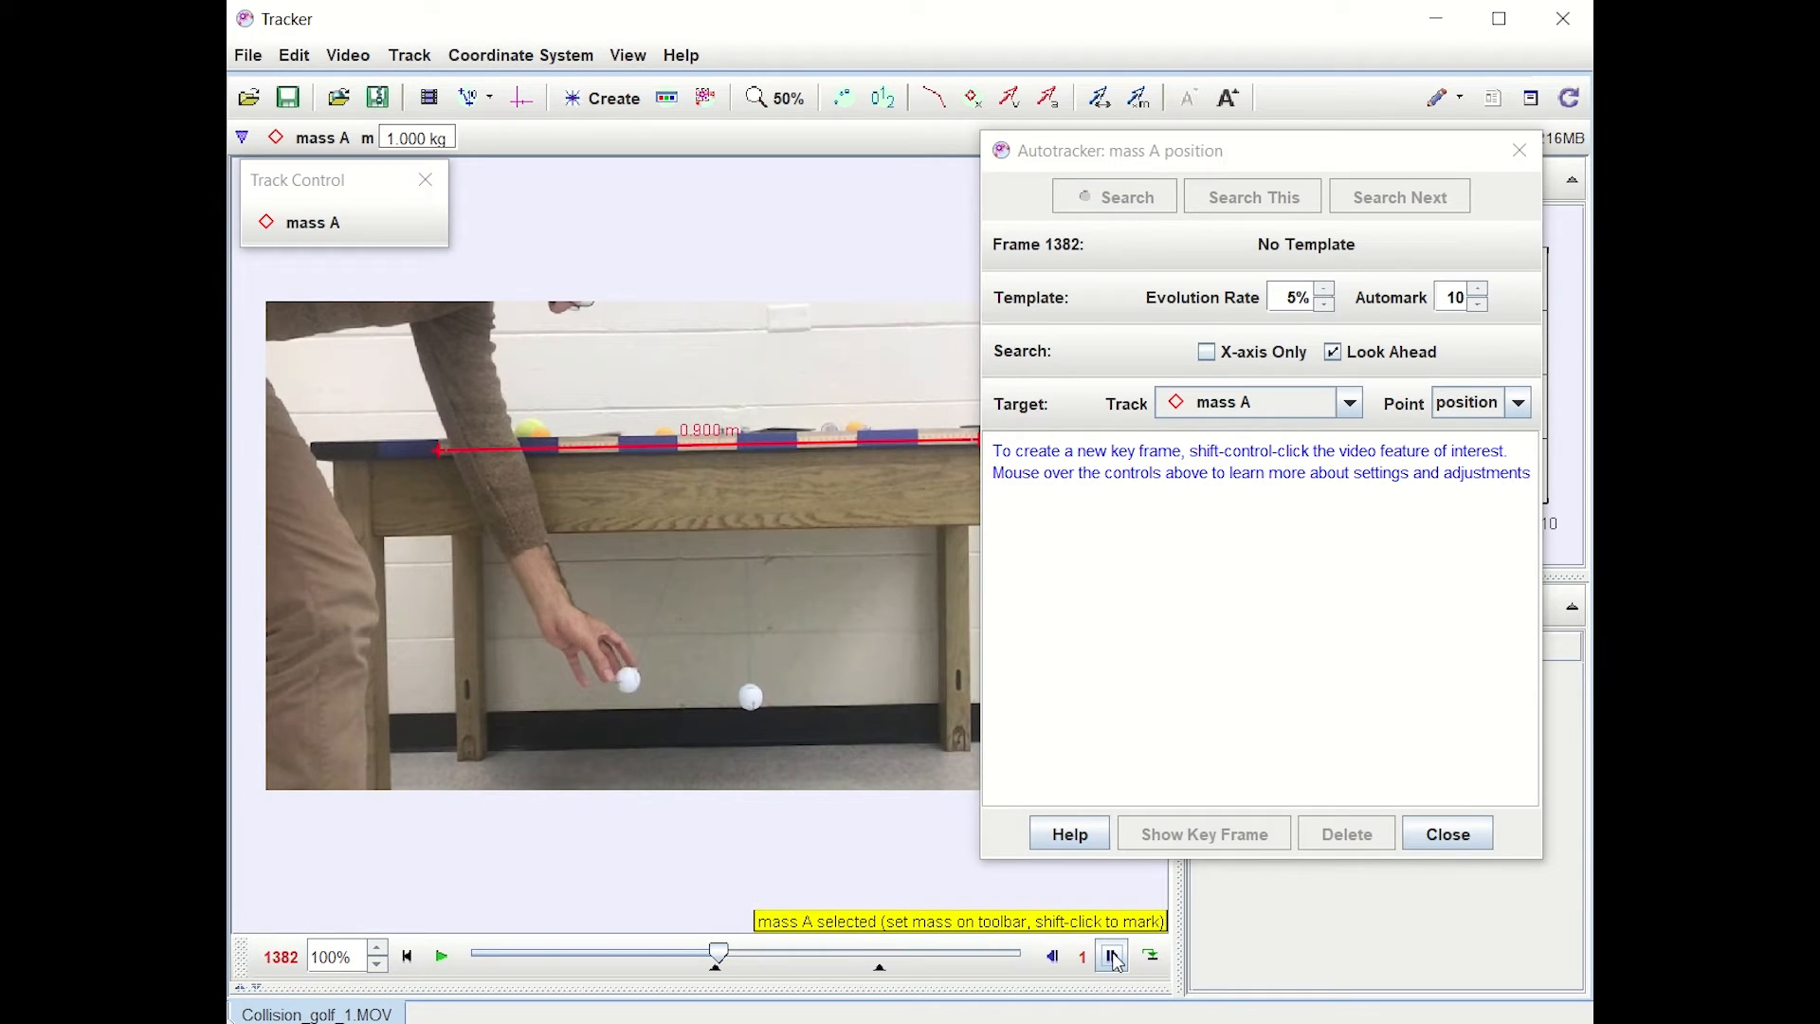
{"action": "left_click", "coordinate": [629, 679], "text": "ctrl+shift"}
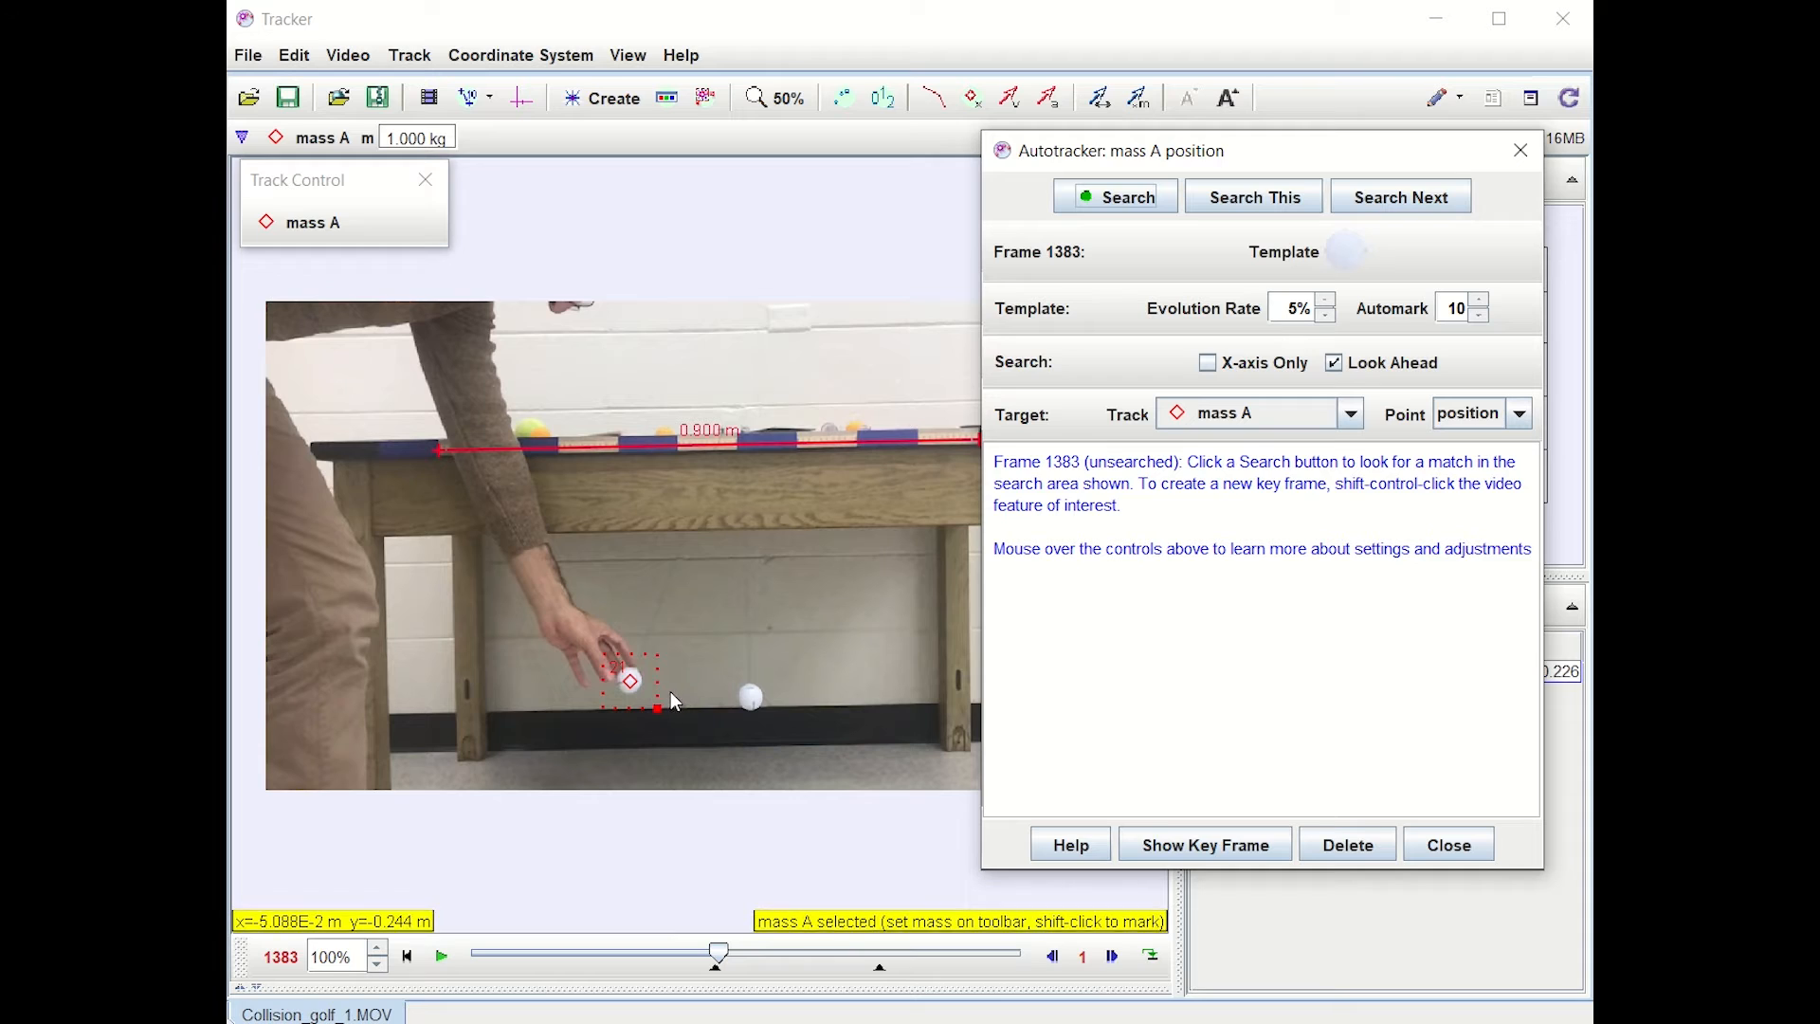
{"action": "left_click", "coordinate": [1054, 959]}
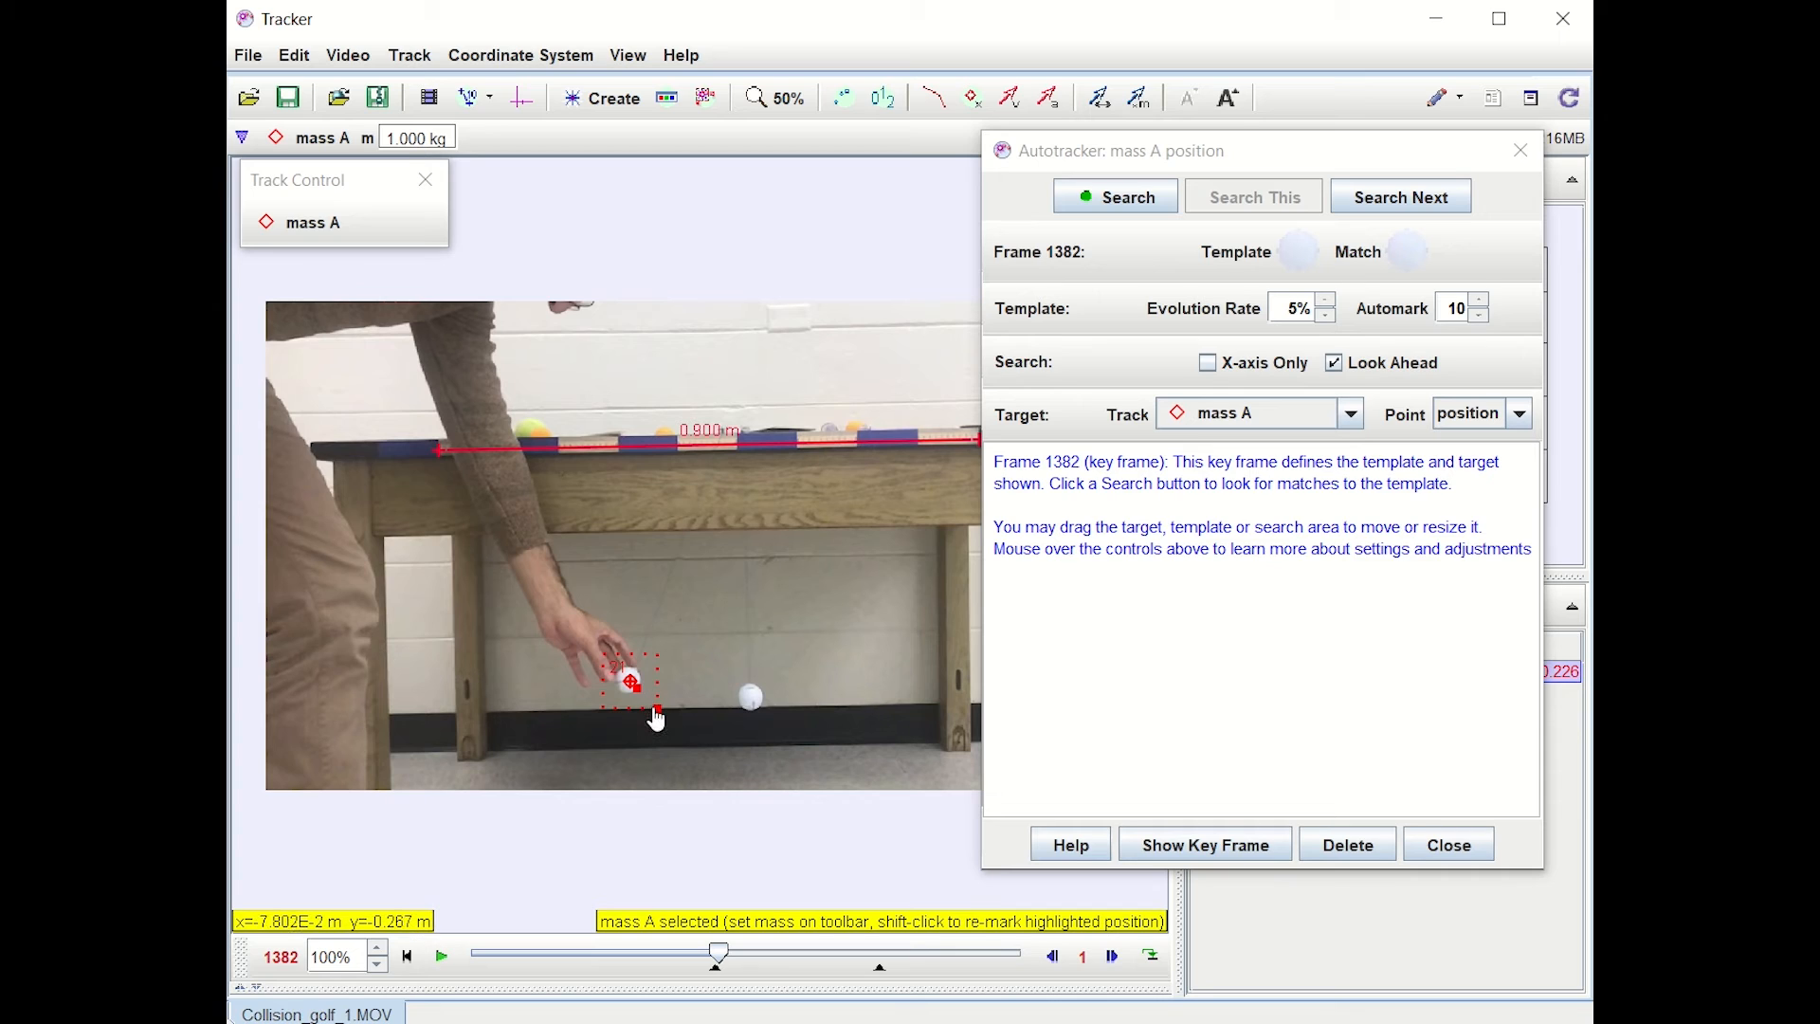
Step: Enlarge the search area and fit the template circle to the outline of the ball by the hand at 400% zoom
{"action": "left_click_drag", "start_coordinate": [657, 719], "coordinate": [682, 738]}
{"action": "left_click", "coordinate": [776, 98]}
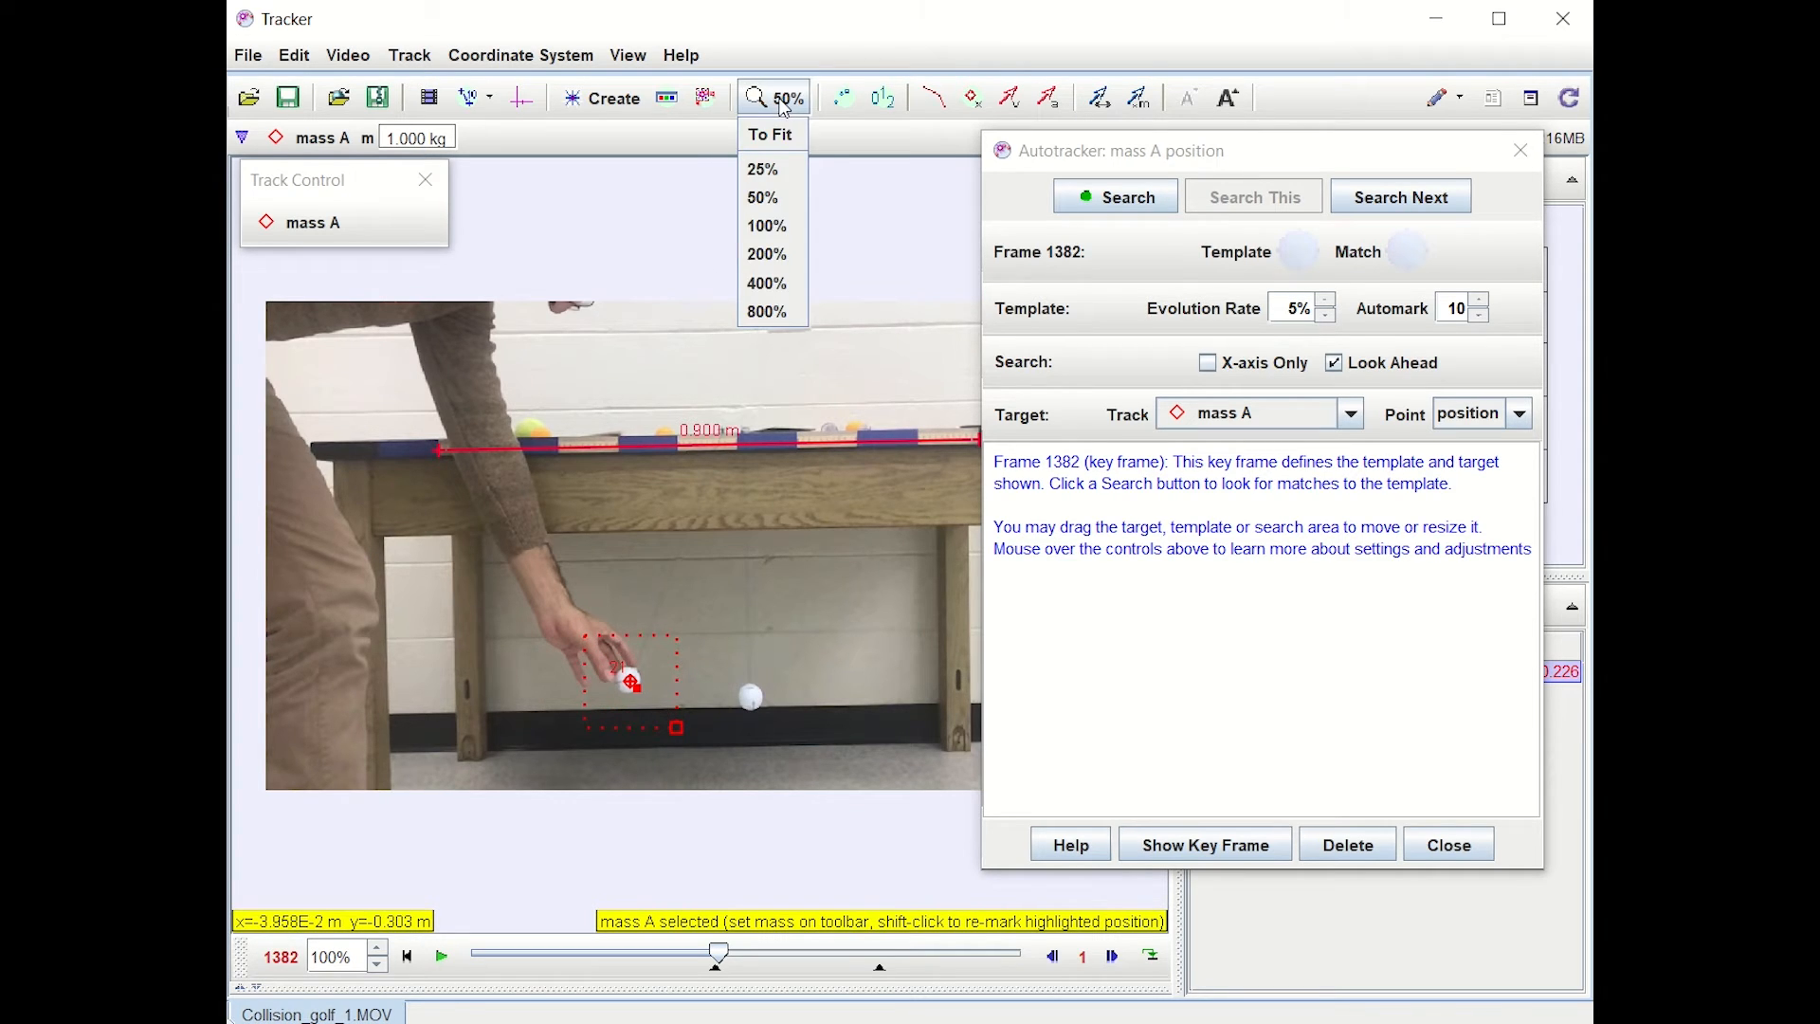
{"action": "left_click", "coordinate": [776, 282]}
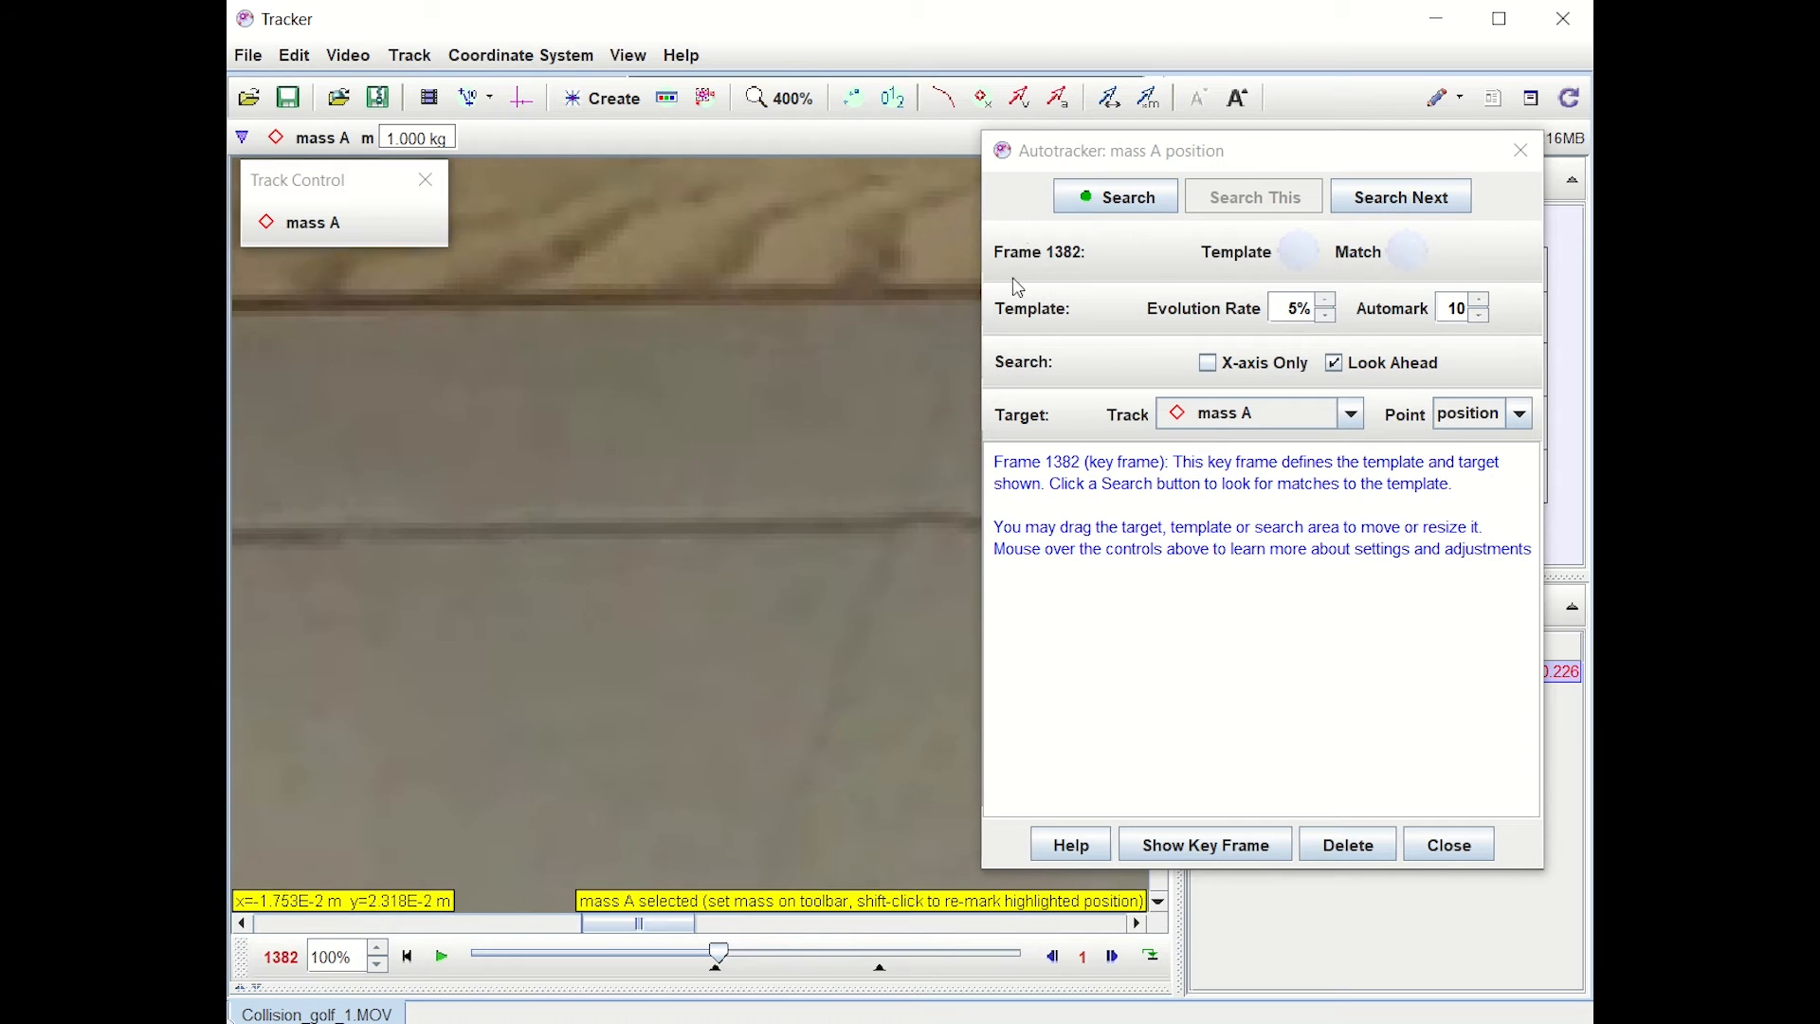
{"action": "left_click_drag", "start_coordinate": [811, 547], "coordinate": [888, 106]}
{"action": "left_click_drag", "start_coordinate": [810, 619], "coordinate": [750, 306]}
{"action": "left_click_drag", "start_coordinate": [627, 689], "coordinate": [694, 757]}
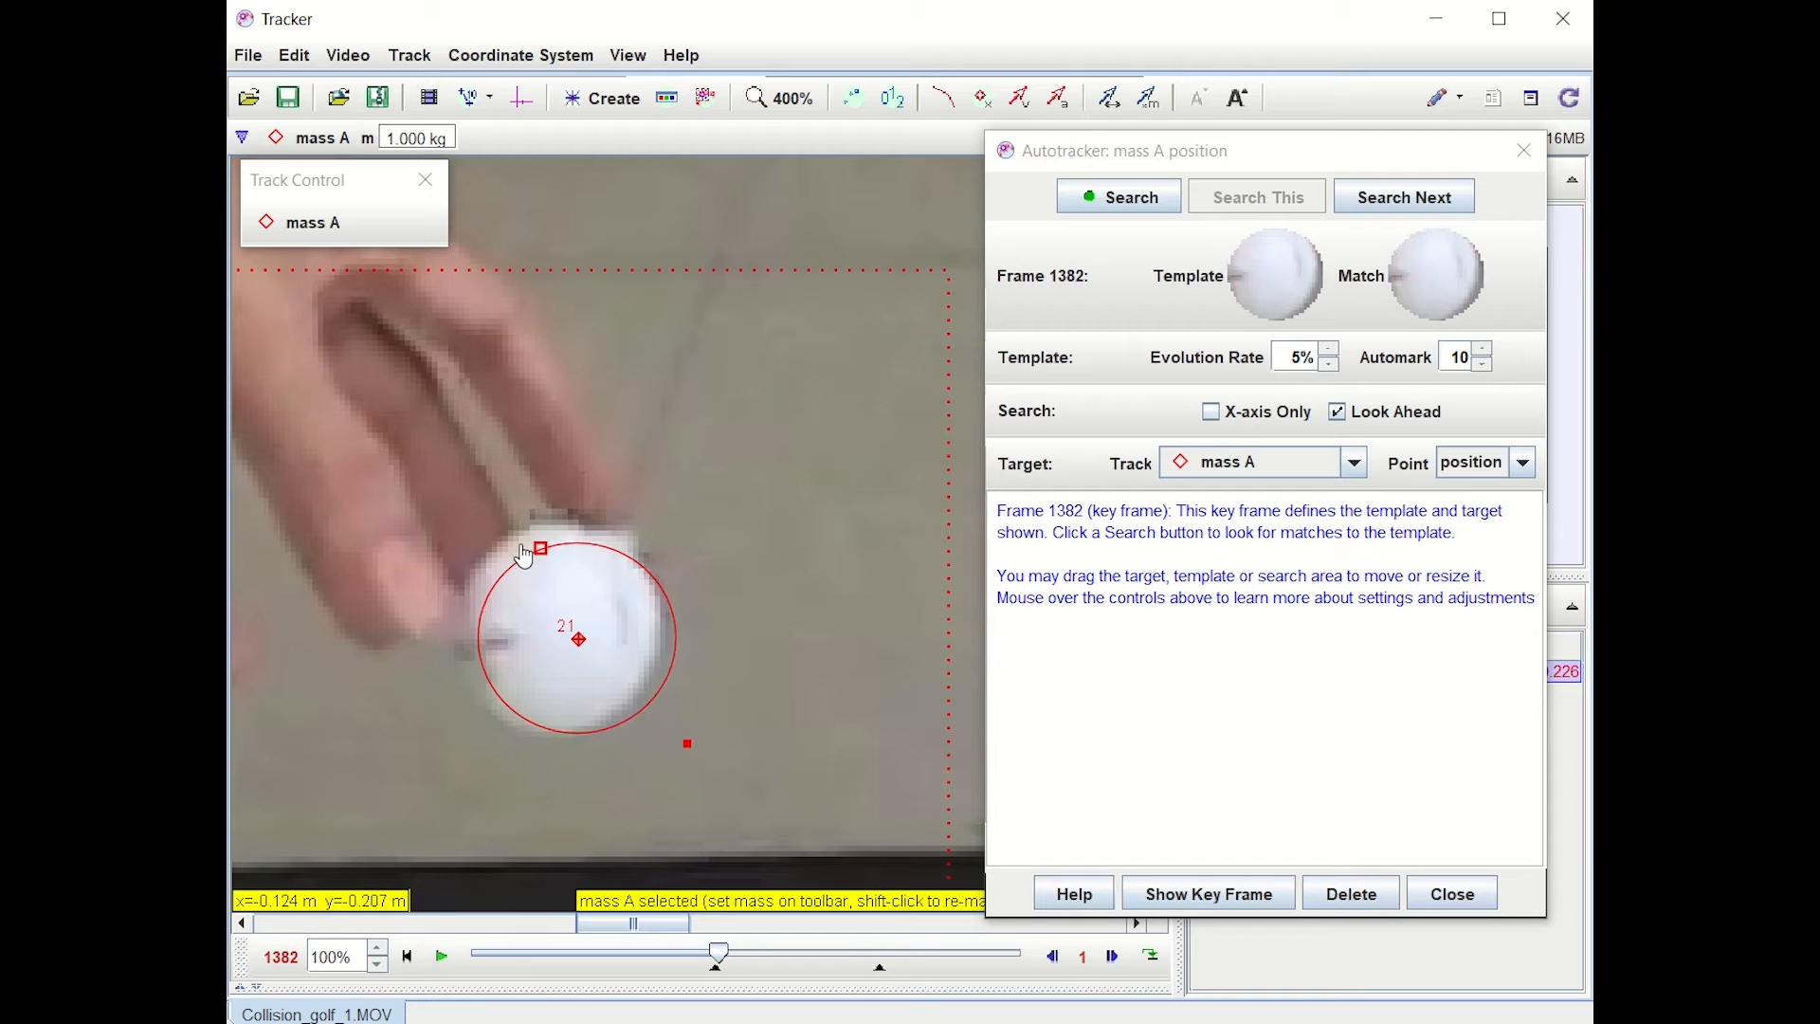
{"action": "left_click_drag", "start_coordinate": [544, 563], "coordinate": [622, 547]}
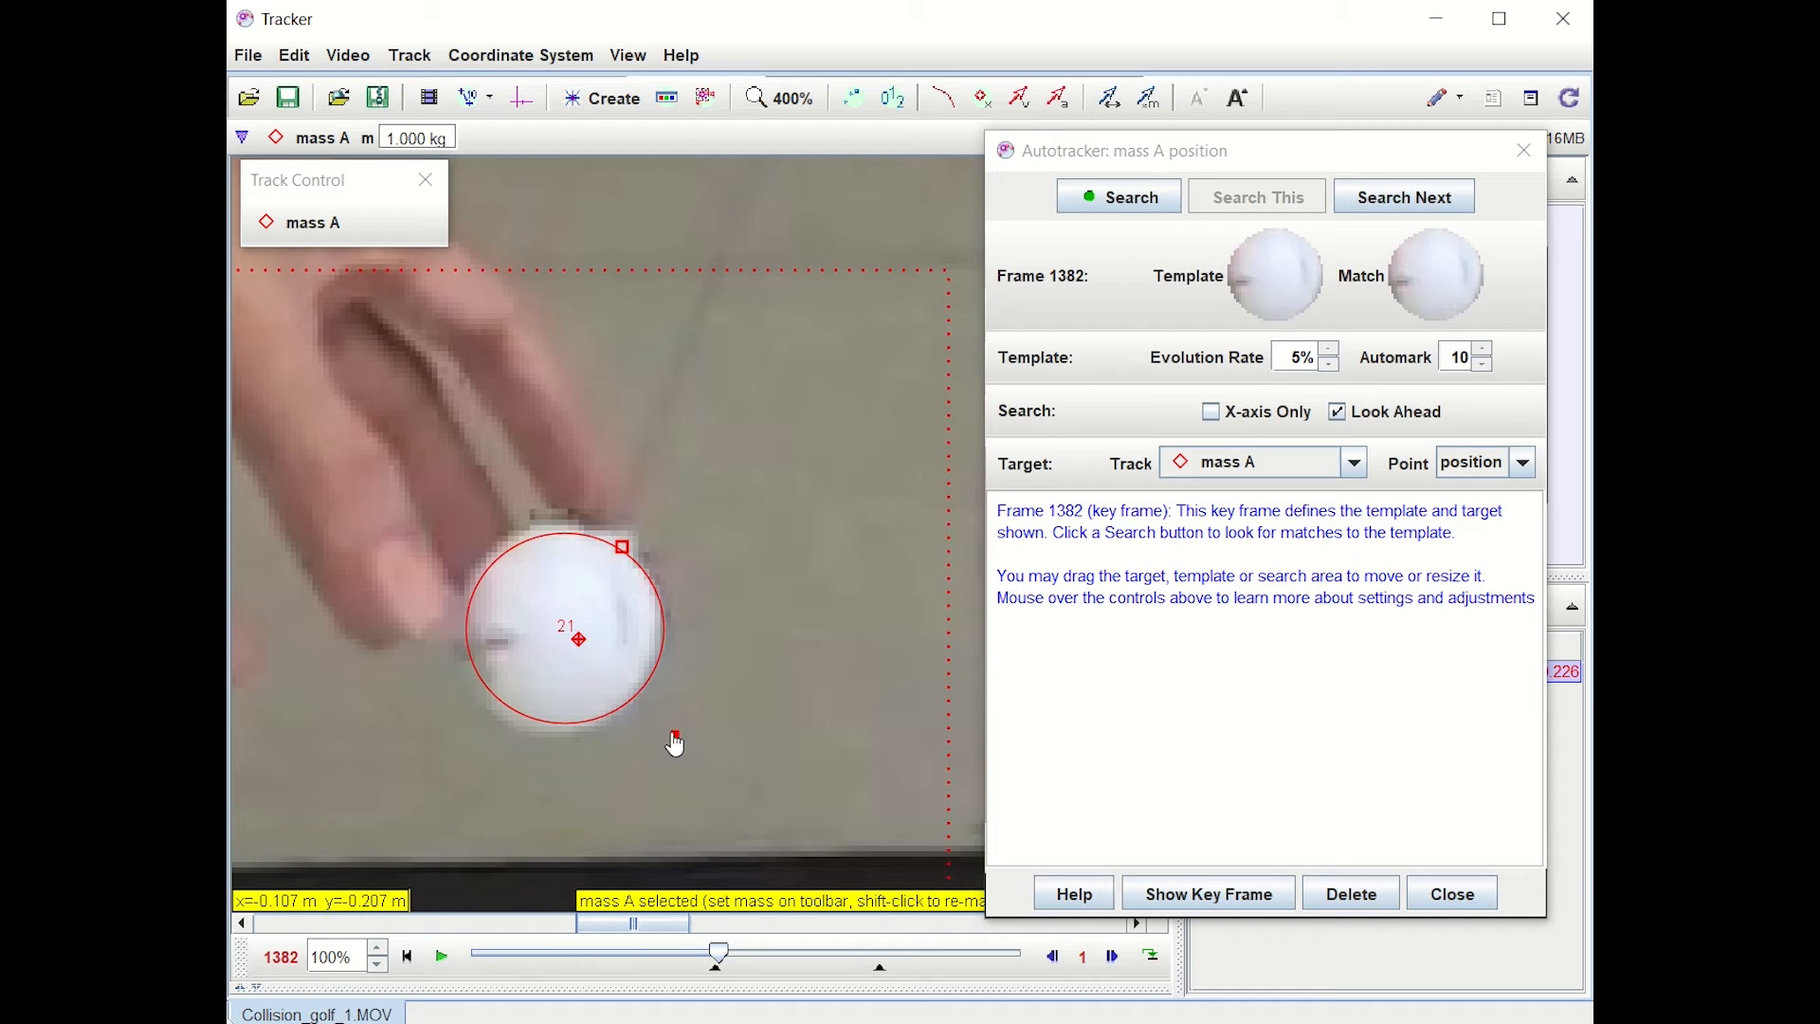
{"action": "left_click_drag", "start_coordinate": [674, 736], "coordinate": [676, 741]}
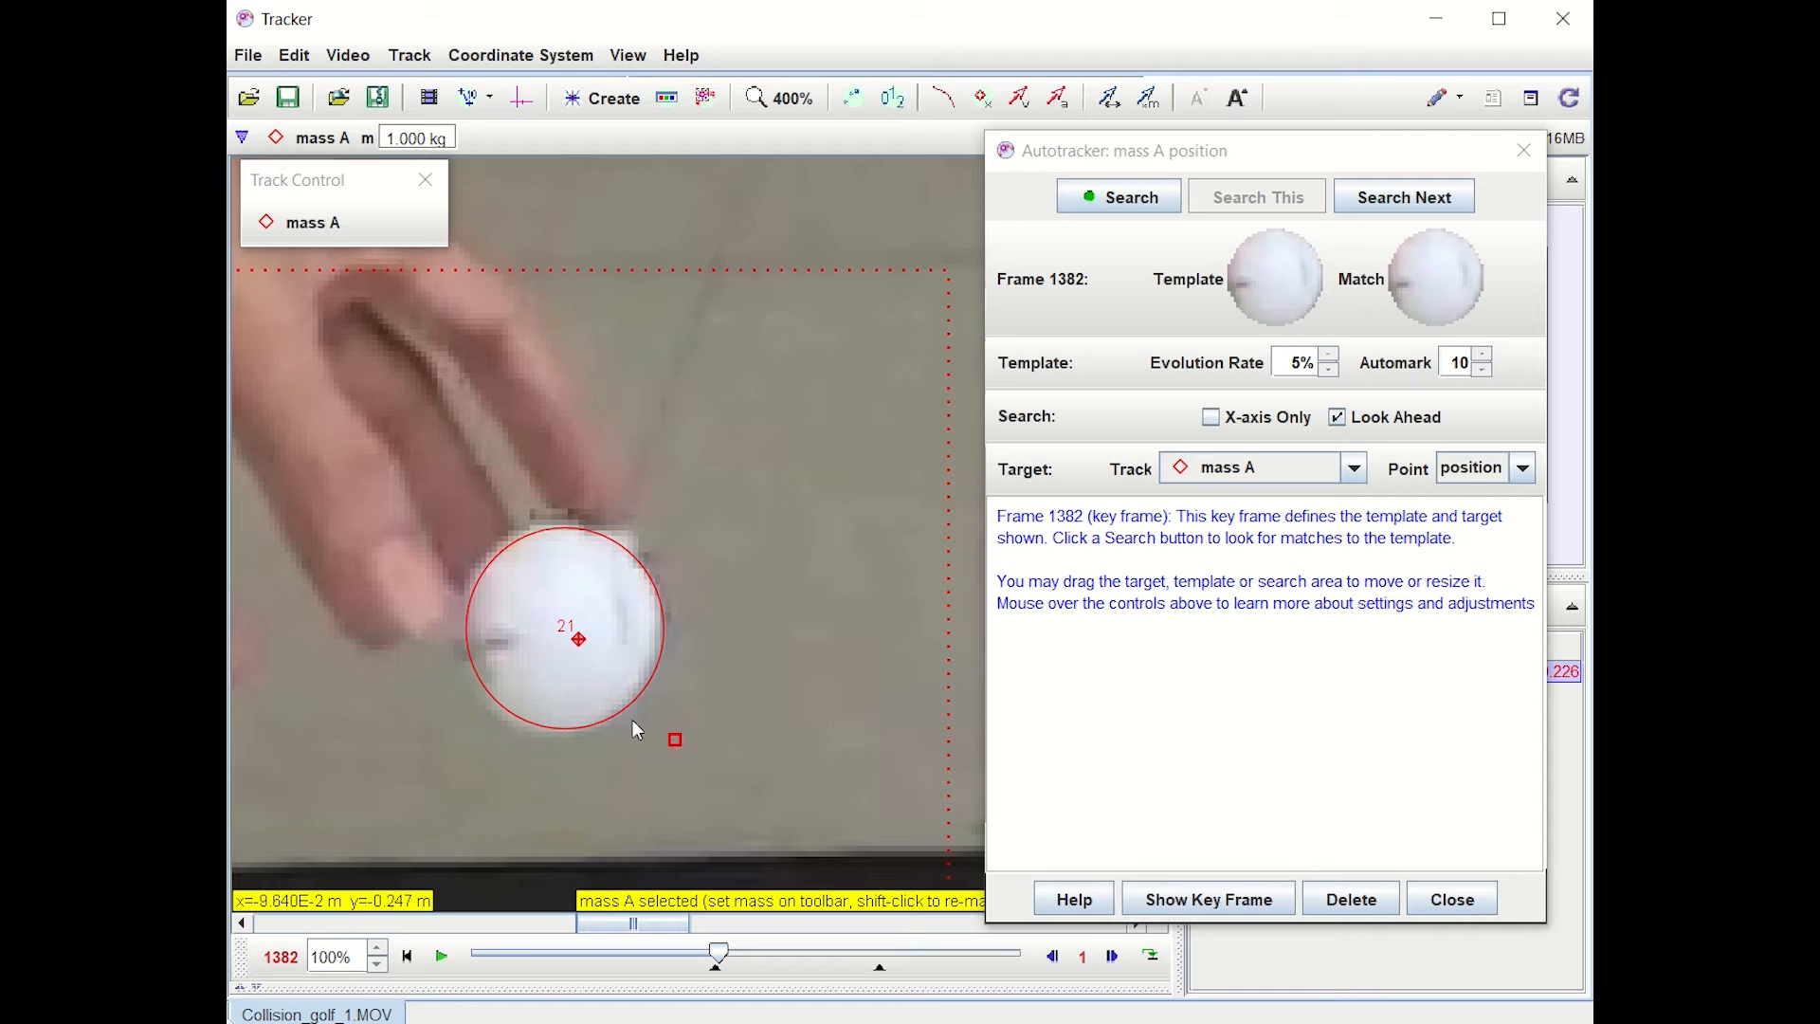
Step: Center the mass A target on the ball and narrow the search area around it at 50% zoom
{"action": "left_click_drag", "start_coordinate": [580, 645], "coordinate": [563, 633]}
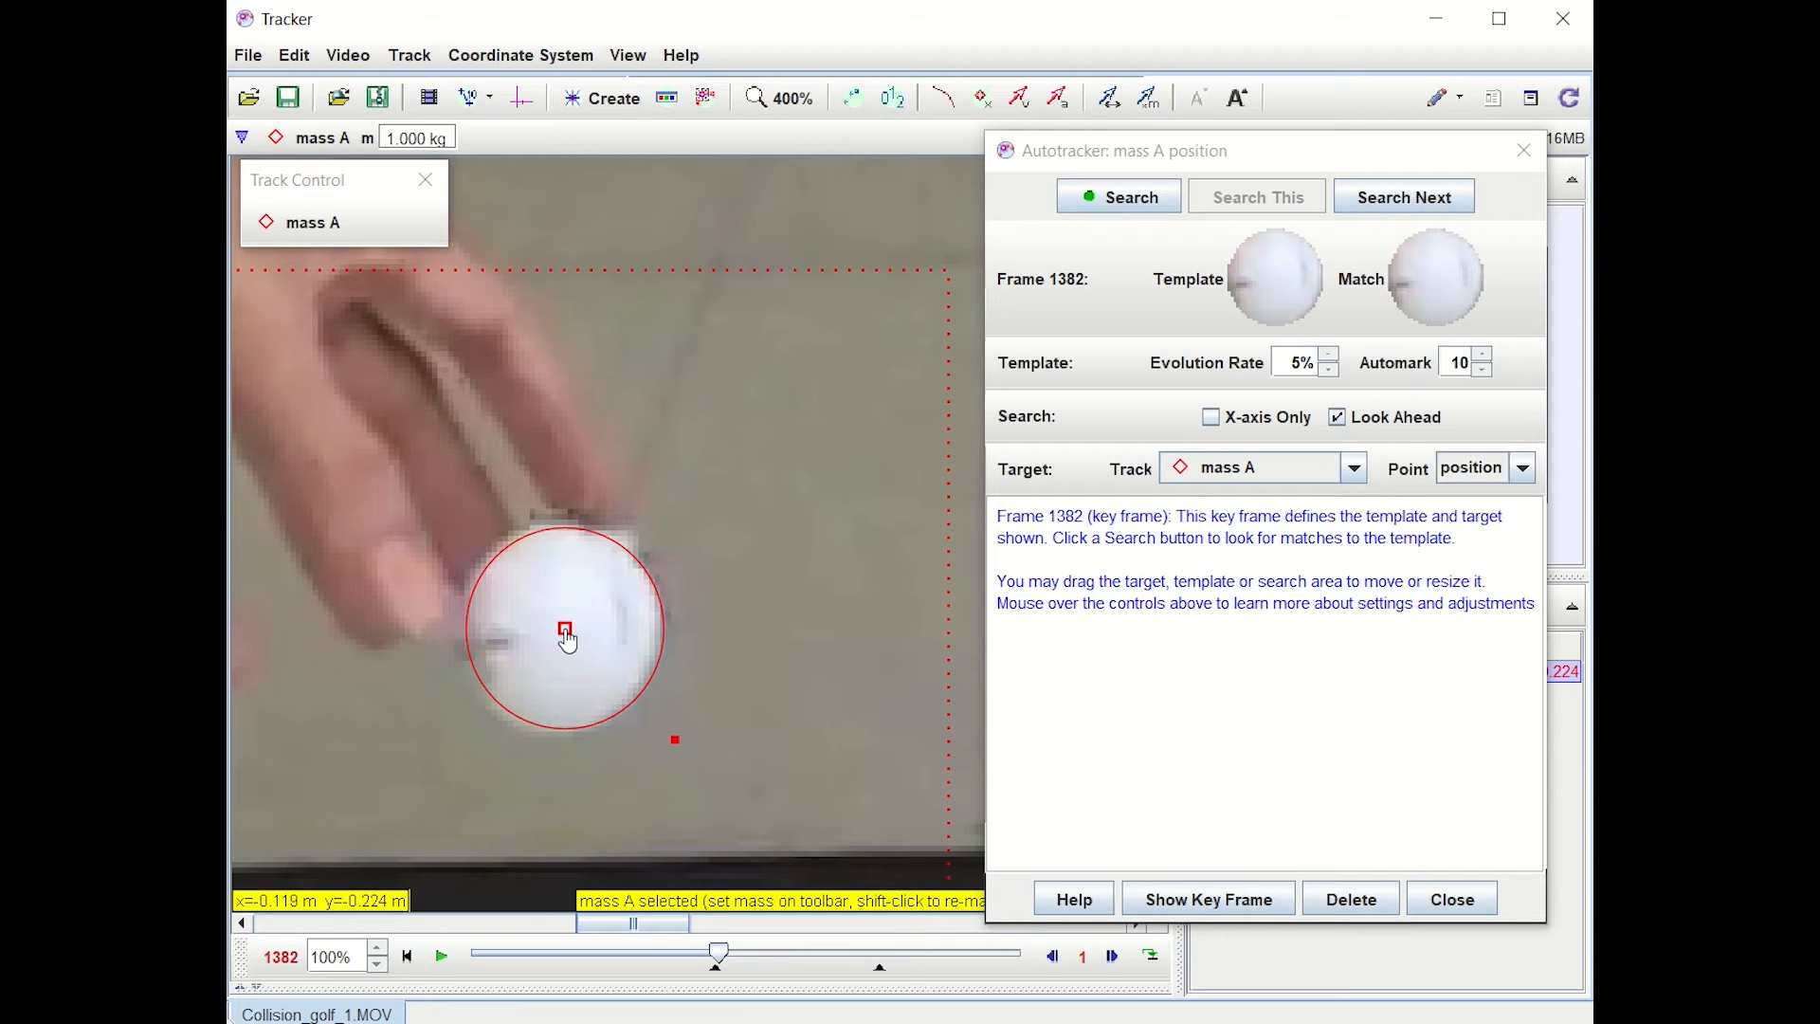
{"action": "left_click_drag", "start_coordinate": [566, 631], "coordinate": [566, 632]}
{"action": "left_click", "coordinate": [782, 98]}
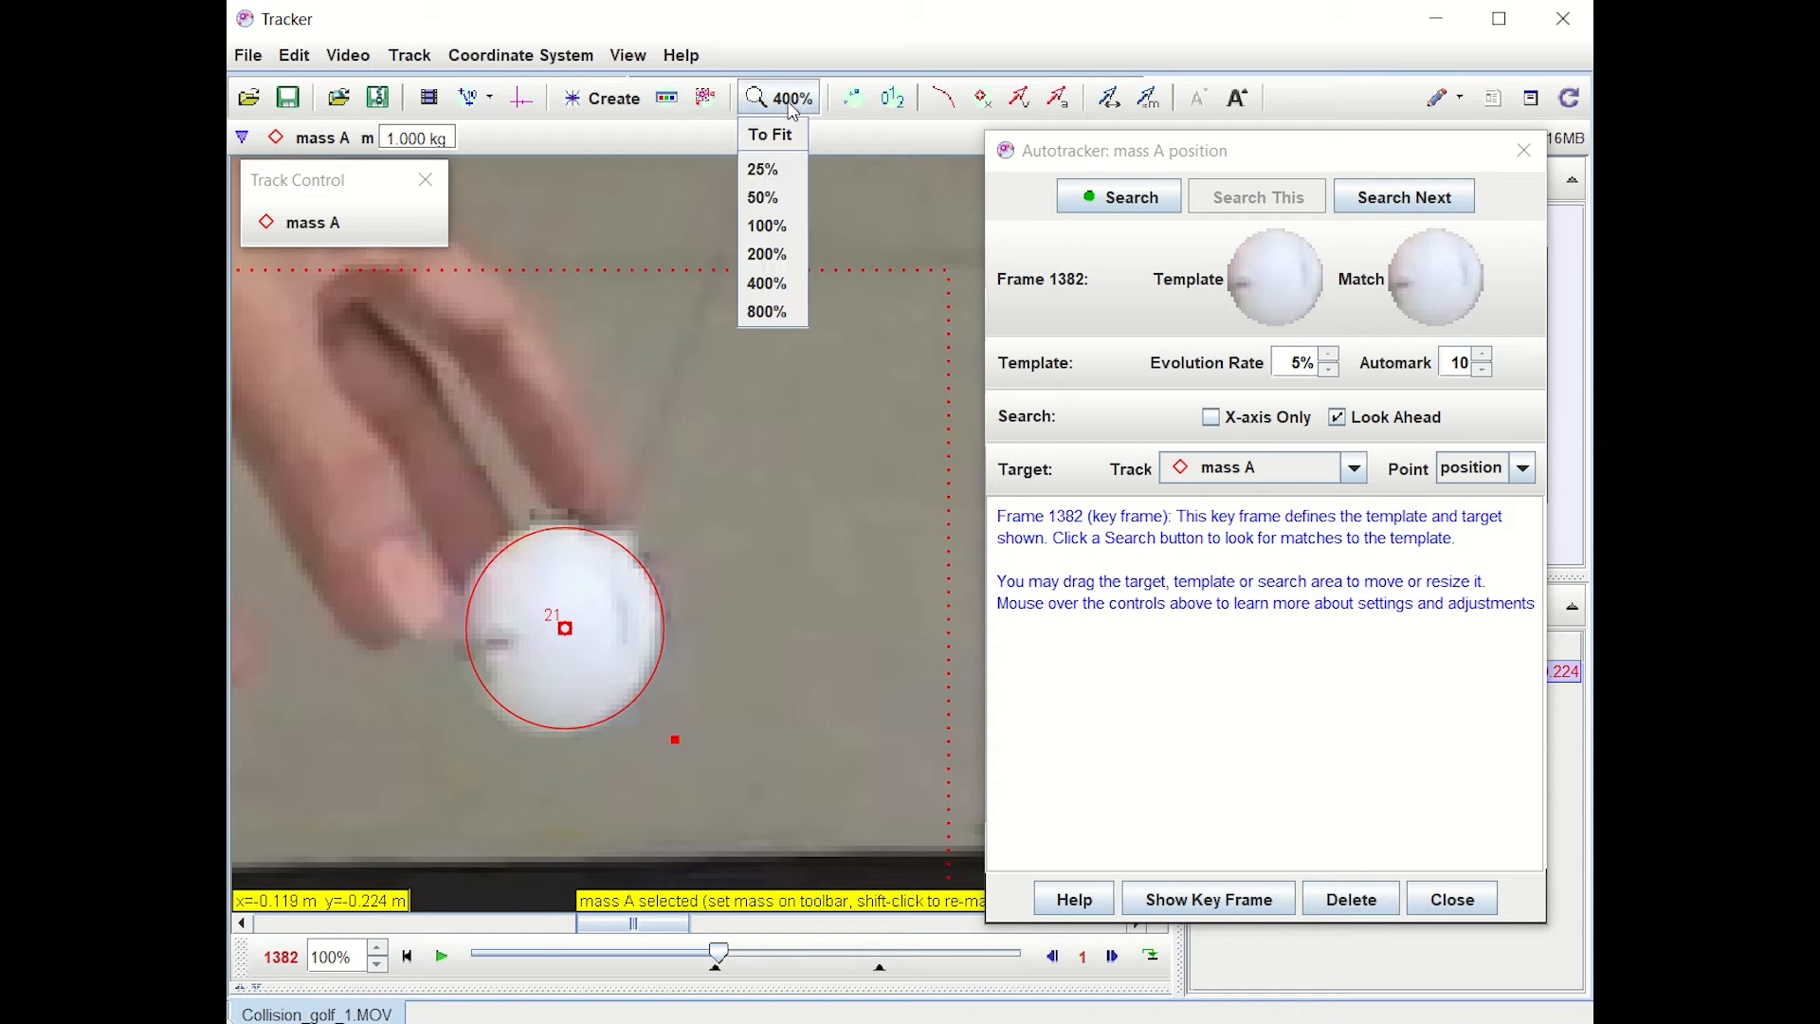
{"action": "left_click", "coordinate": [780, 214]}
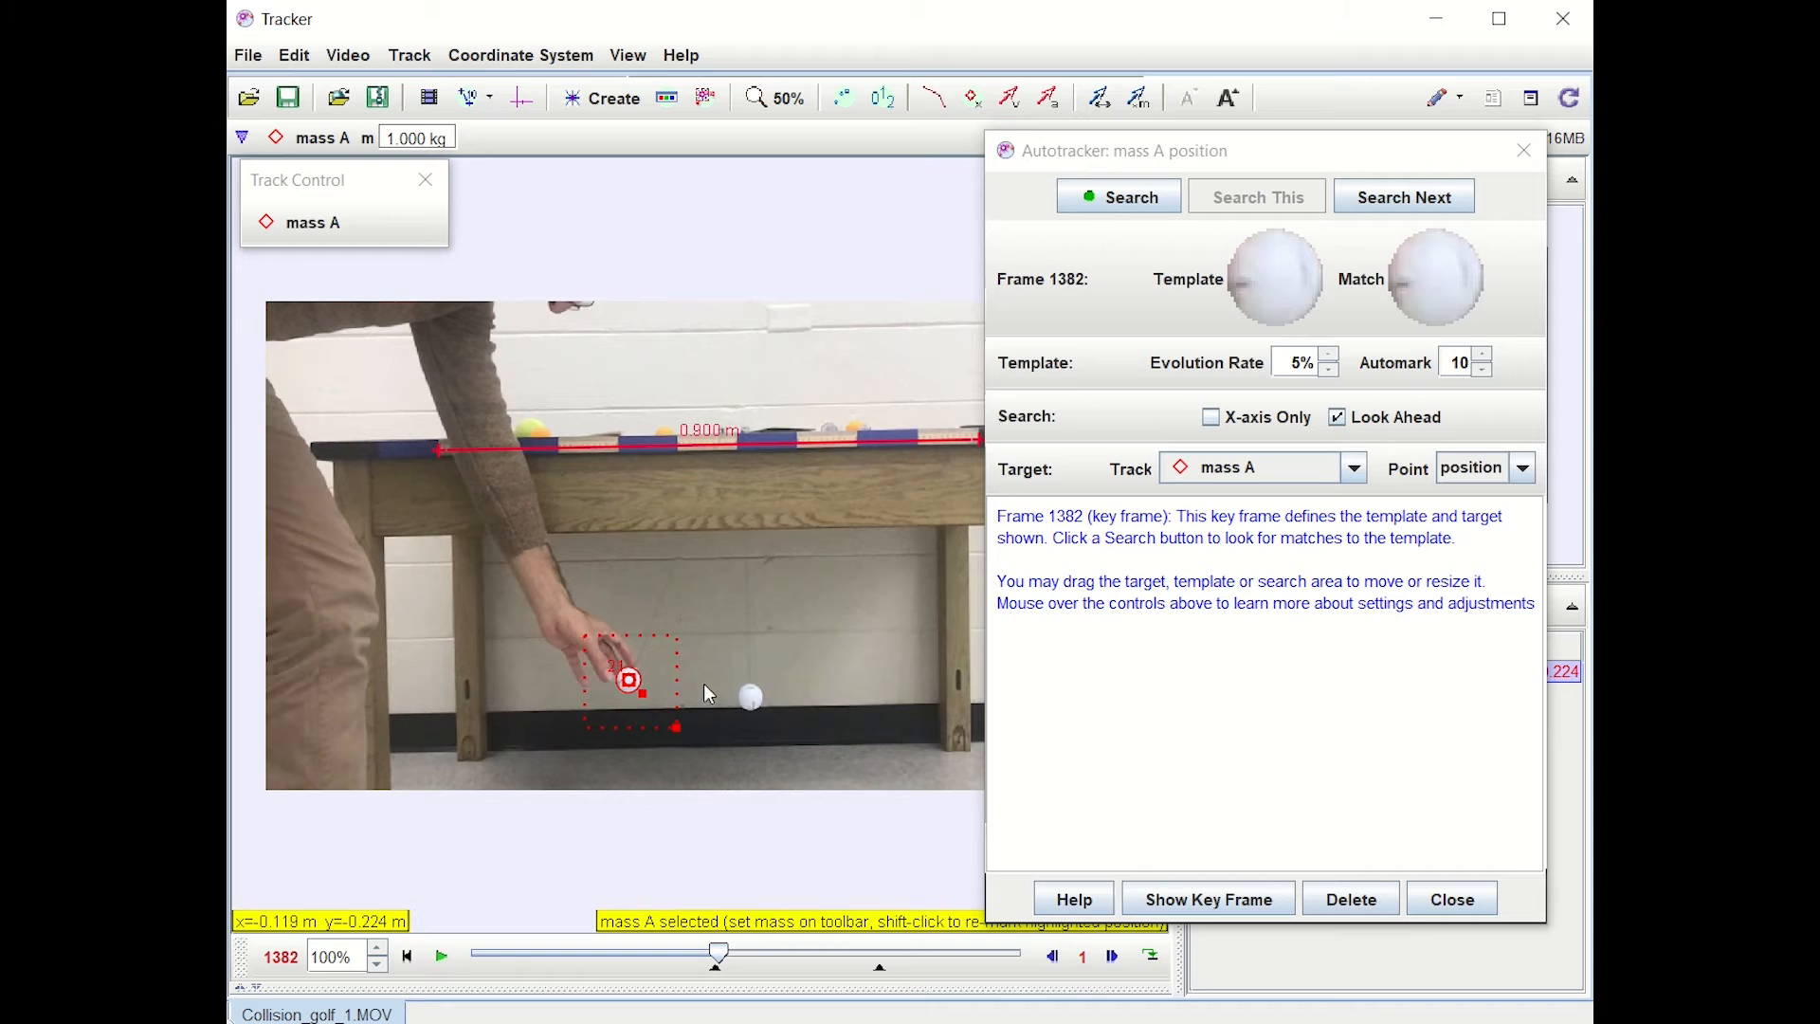
{"action": "left_click_drag", "start_coordinate": [676, 694], "coordinate": [647, 727]}
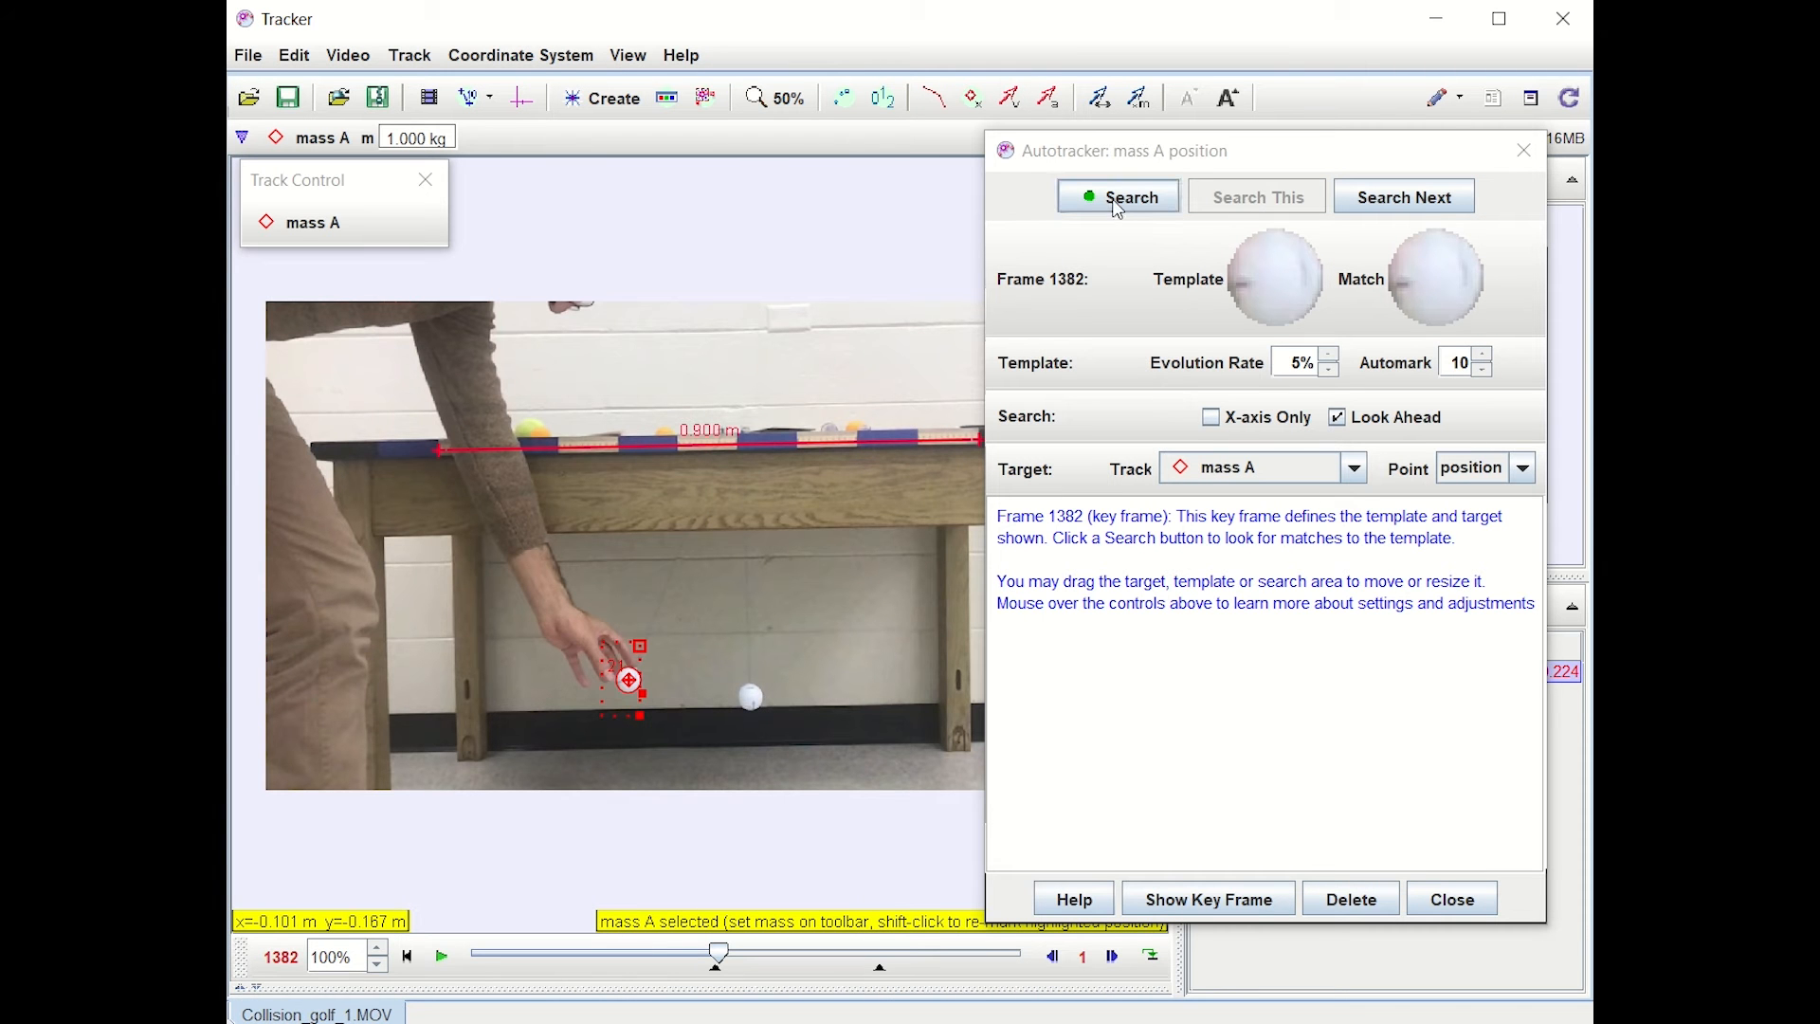
Step: Autotrack mass A through the collision, stop the search at frame 1527 and close the Autotracker
{"action": "left_click", "coordinate": [1117, 197]}
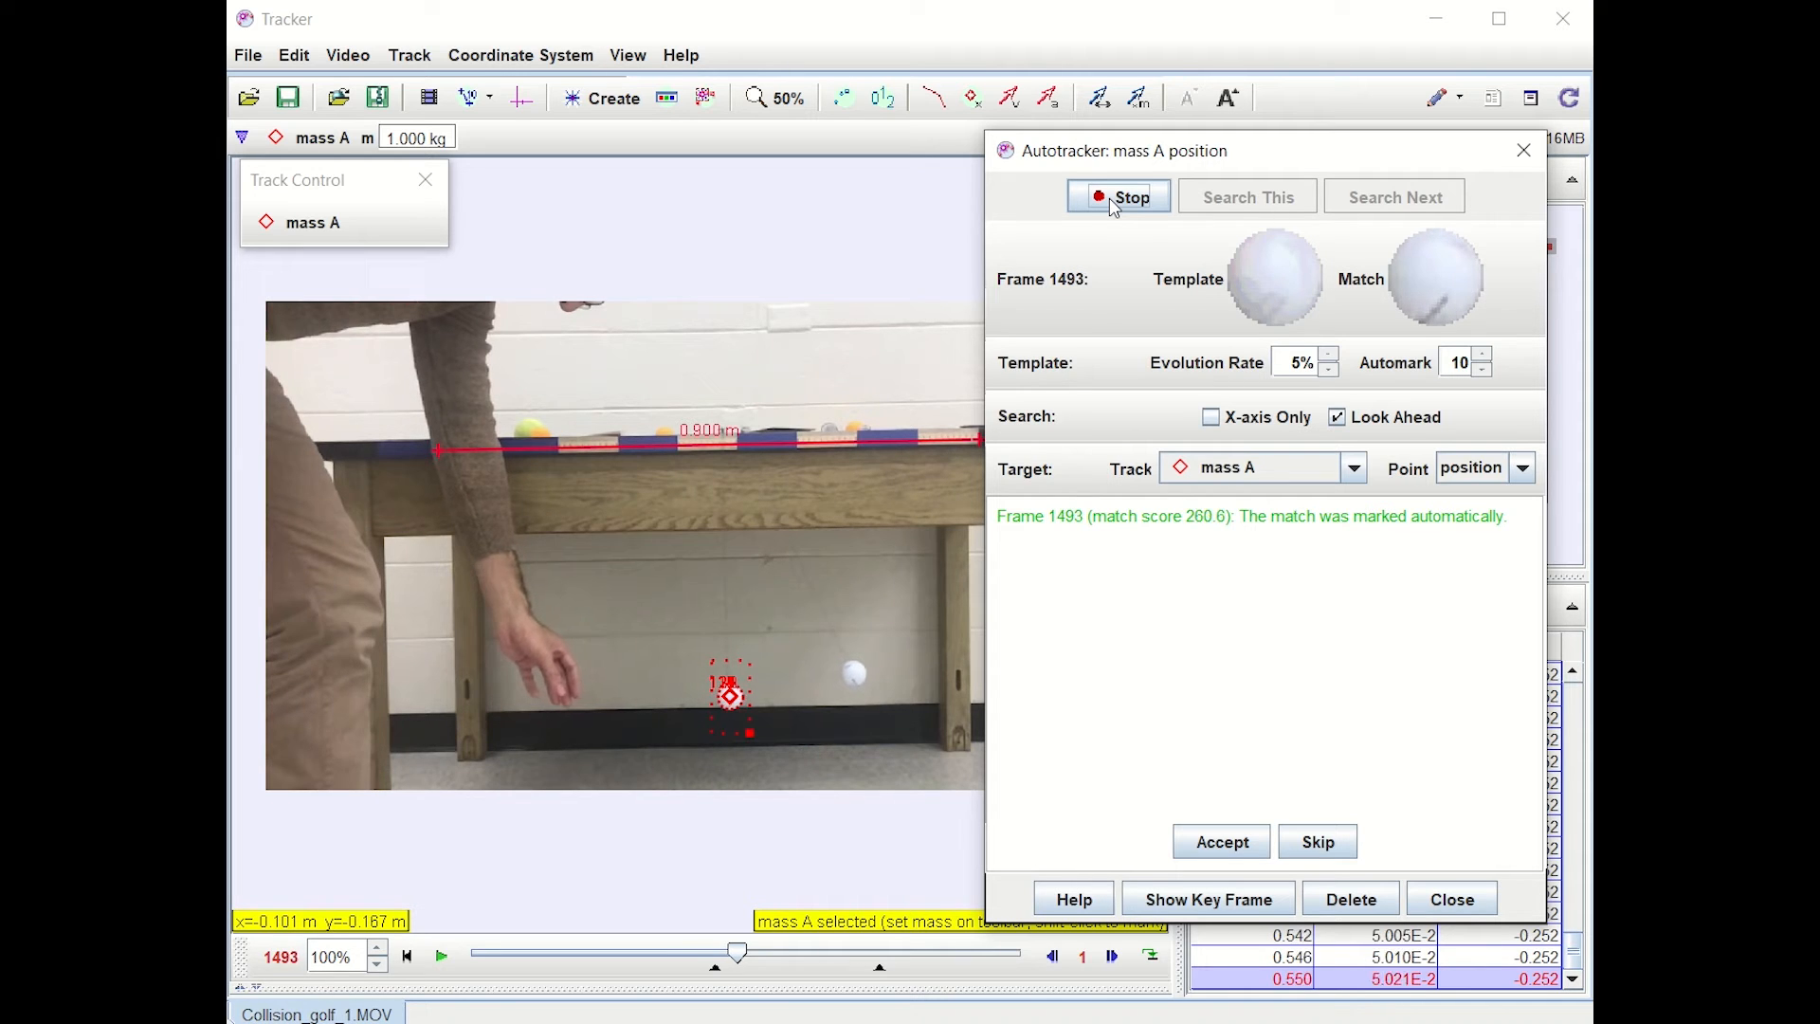
{"action": "left_click", "coordinate": [1116, 204]}
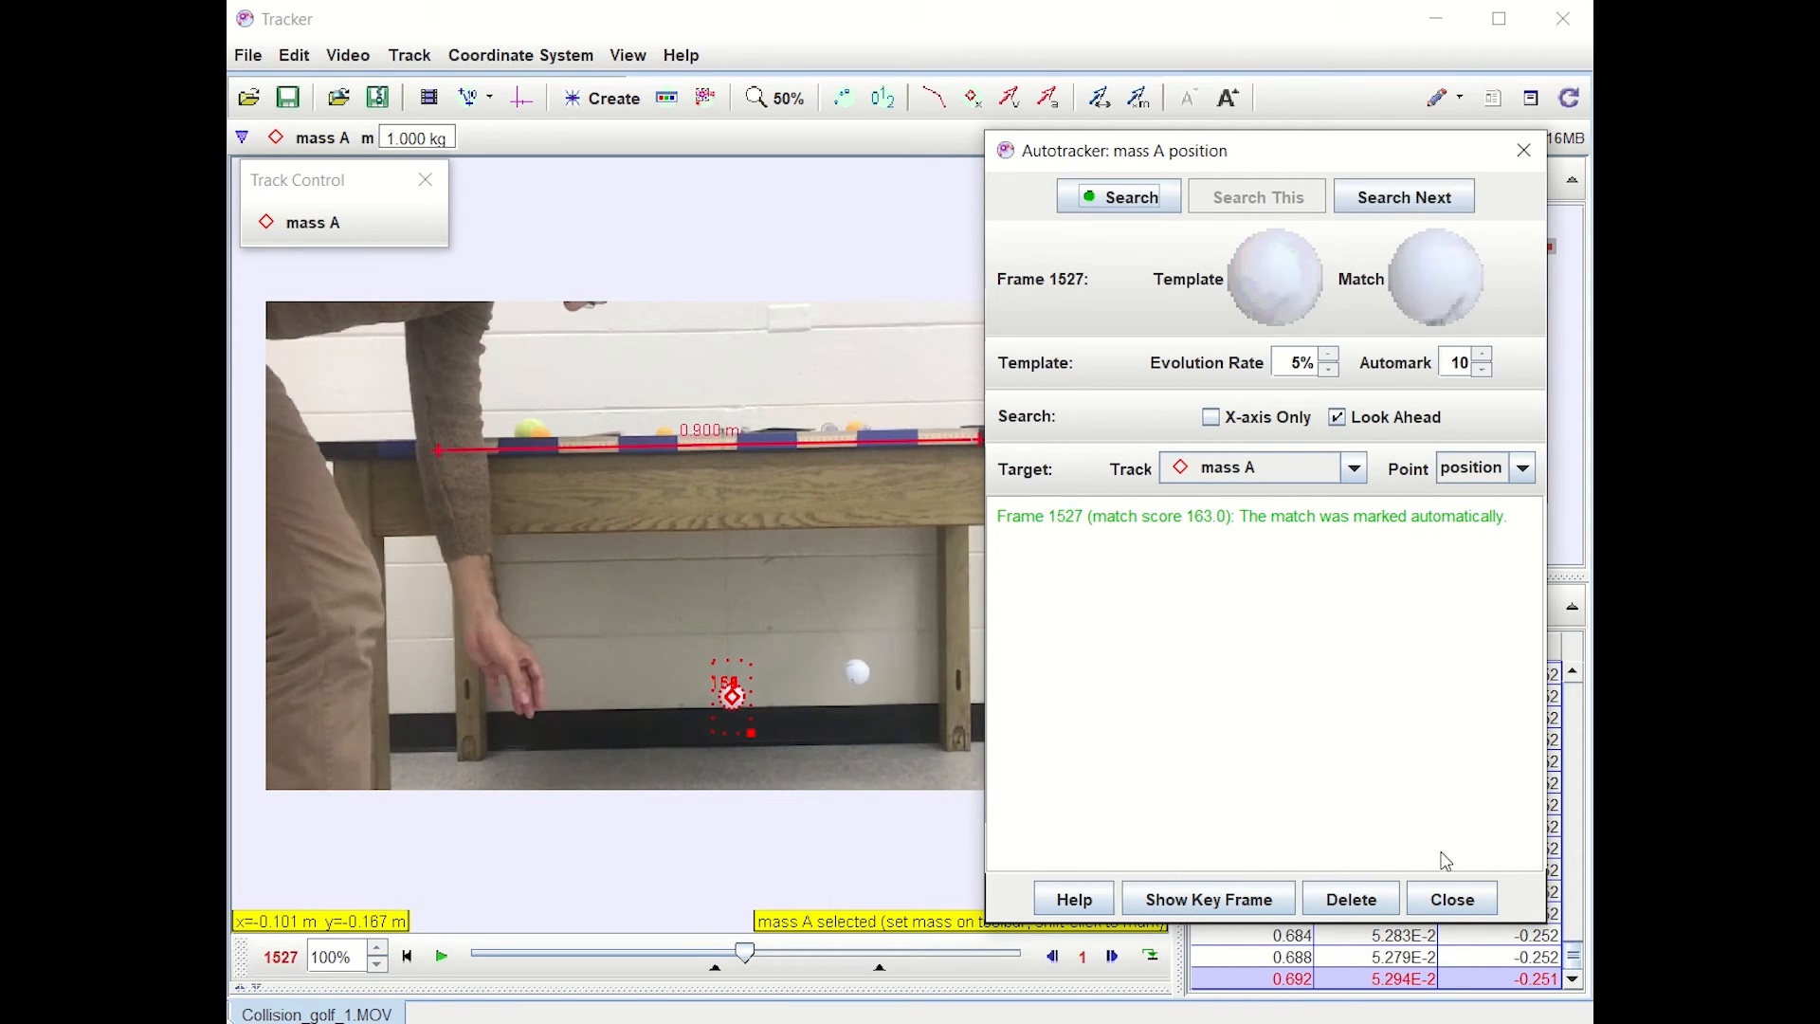
{"action": "left_click", "coordinate": [1457, 900]}
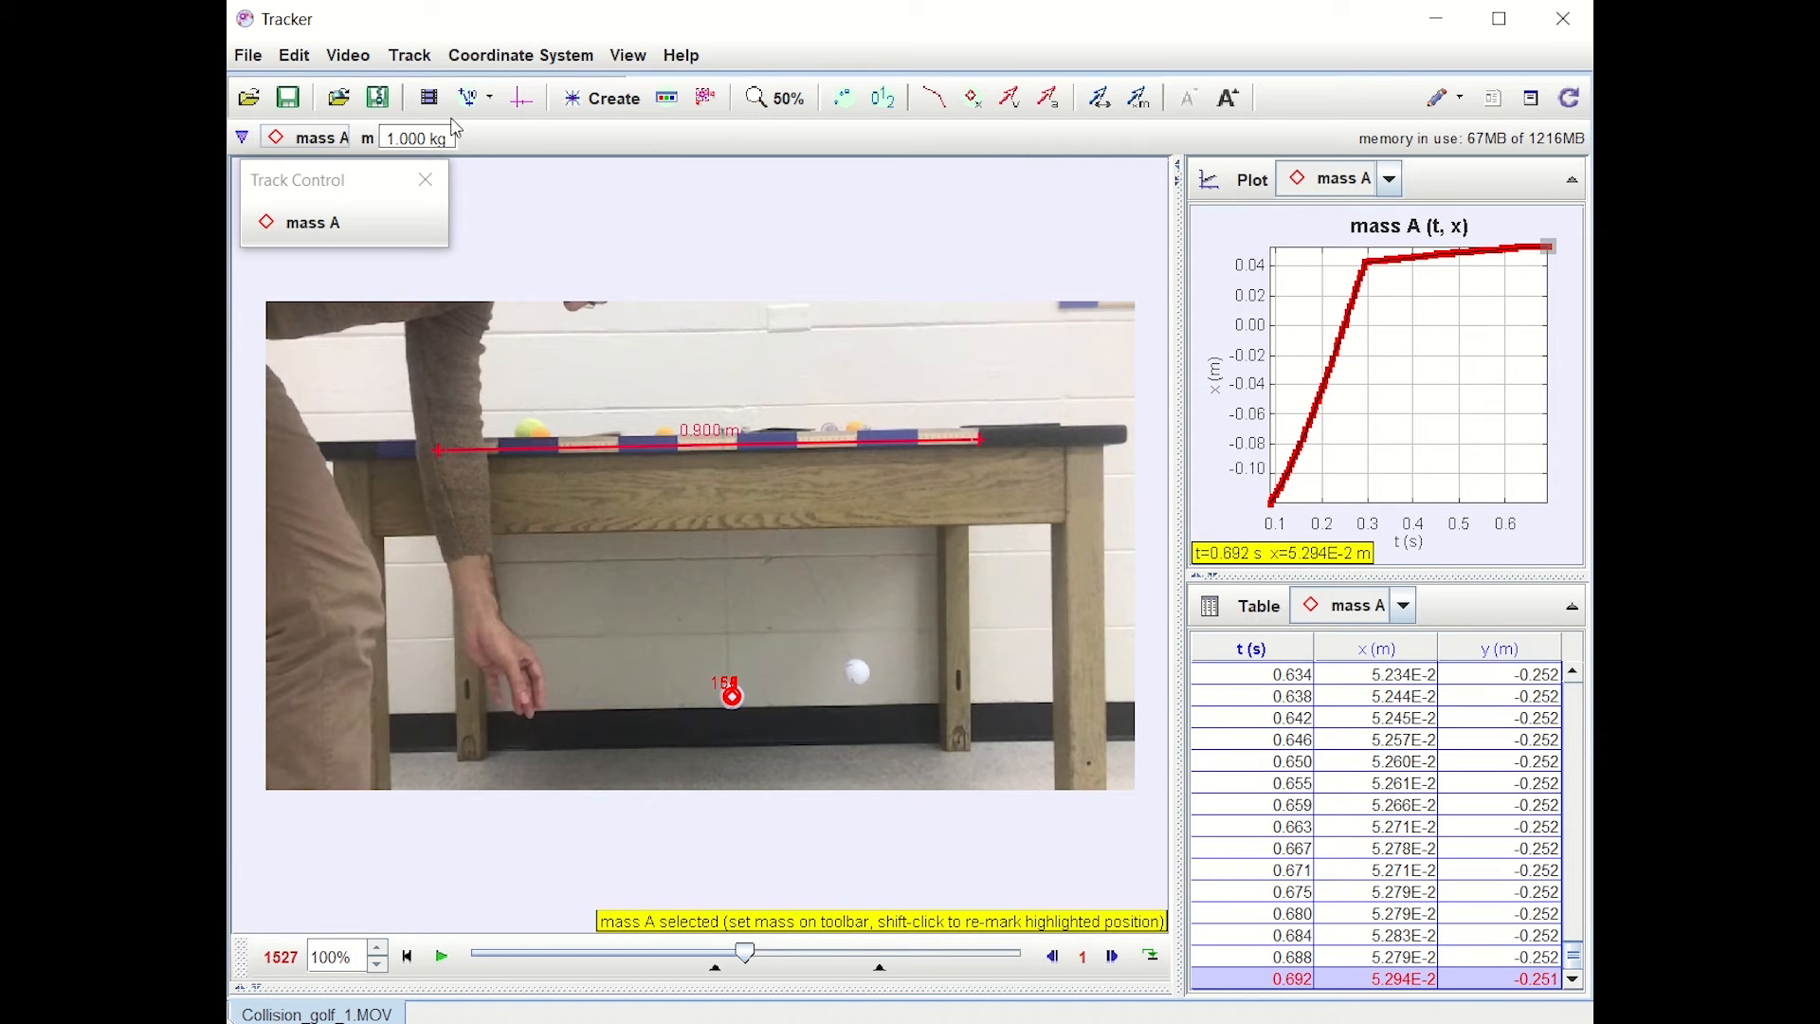
Step: Create a second point mass track, mass B, and open the Autotracker for it
{"action": "left_click", "coordinate": [583, 105]}
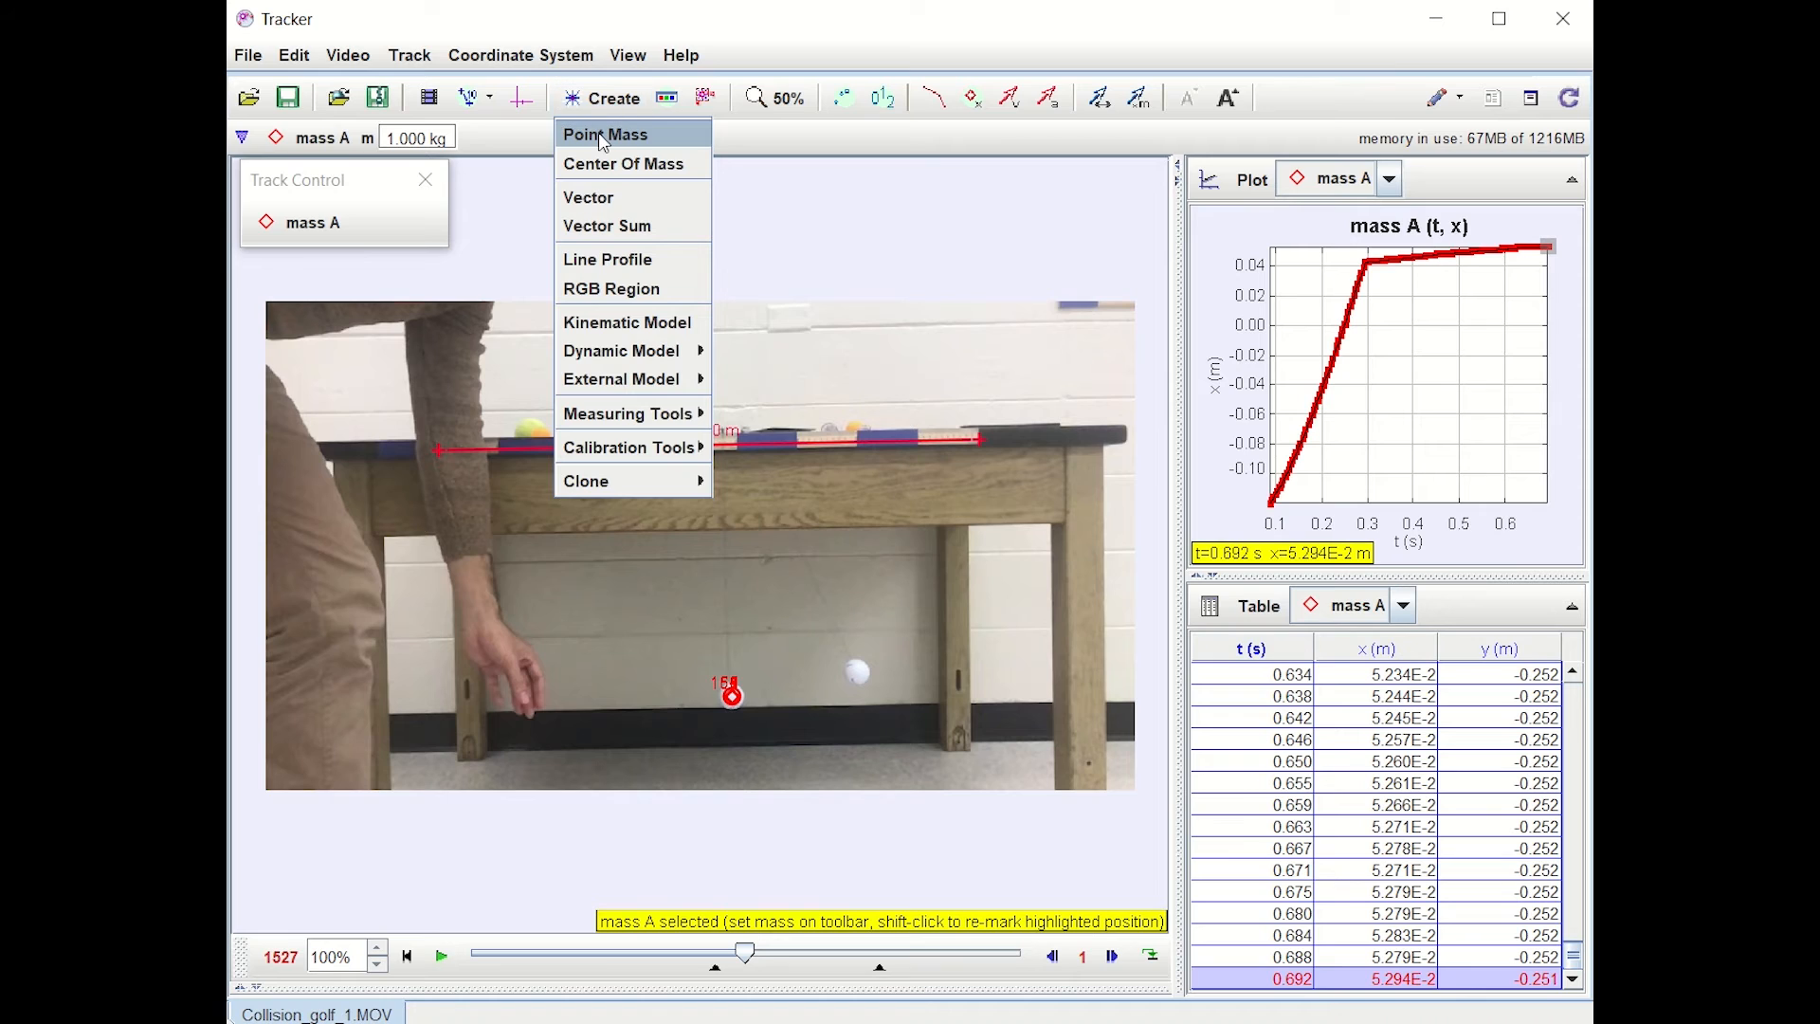
{"action": "left_click", "coordinate": [599, 133]}
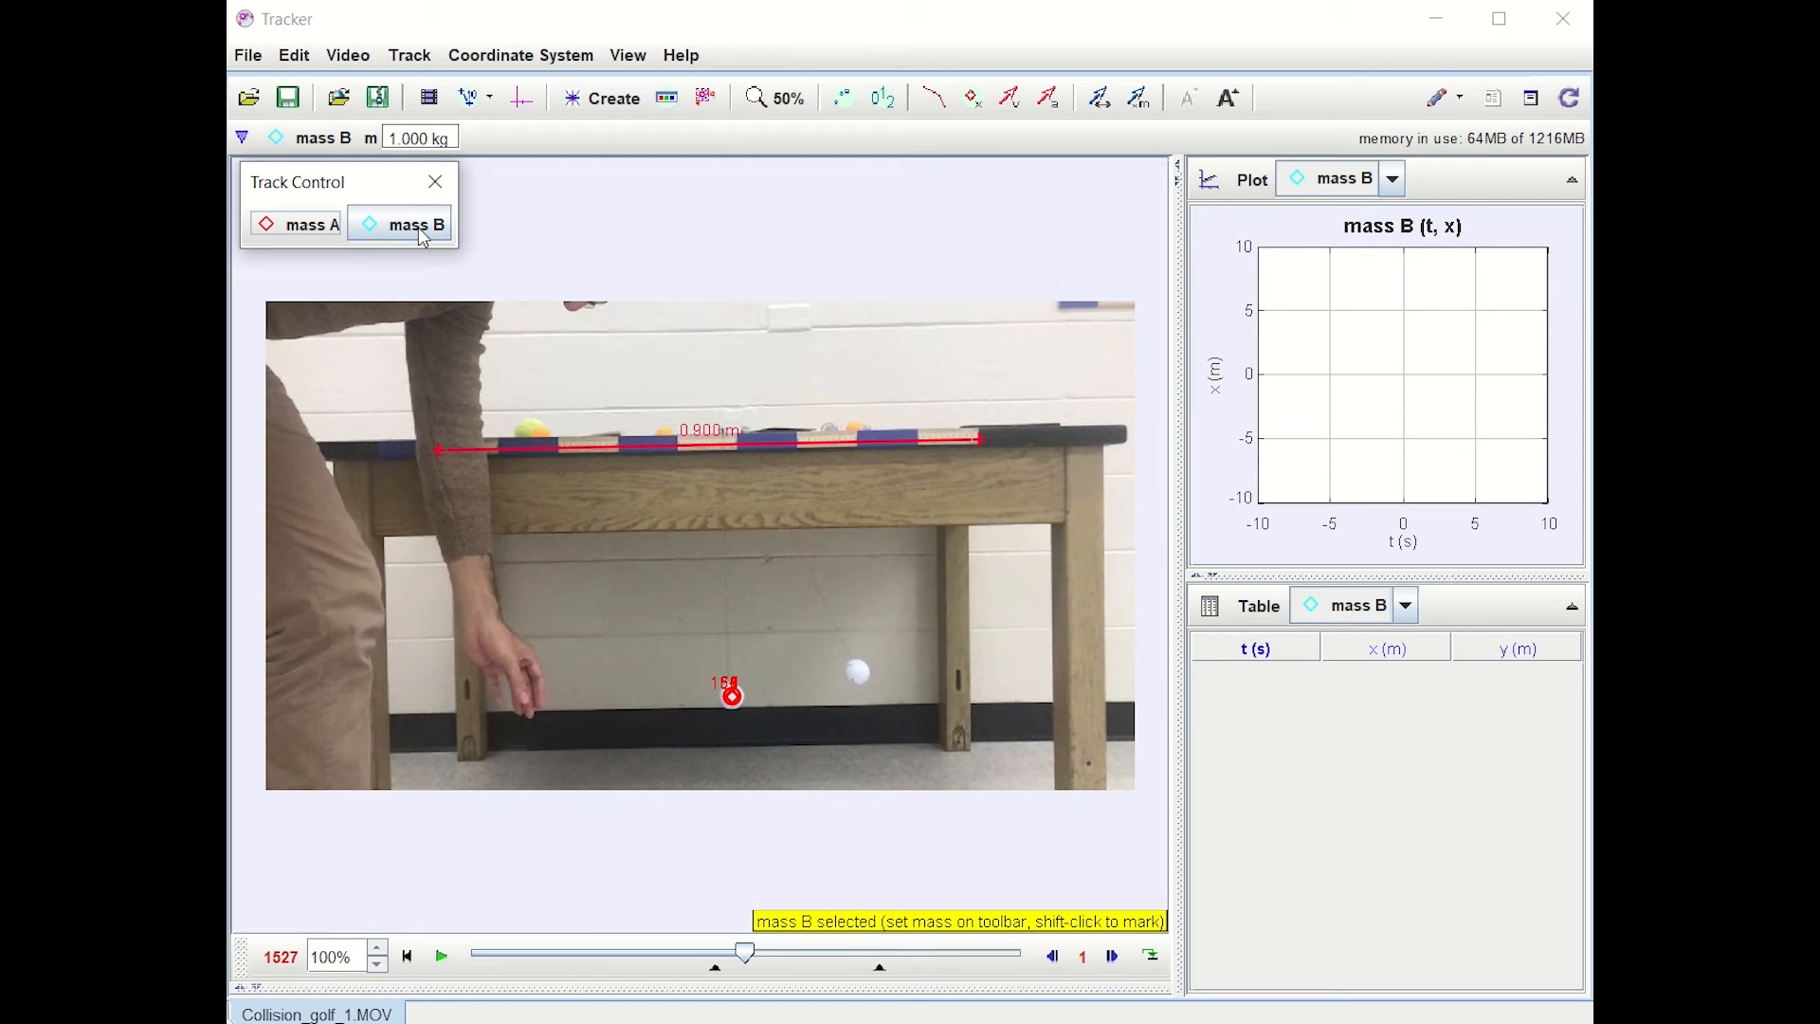
{"action": "left_click", "coordinate": [423, 240]}
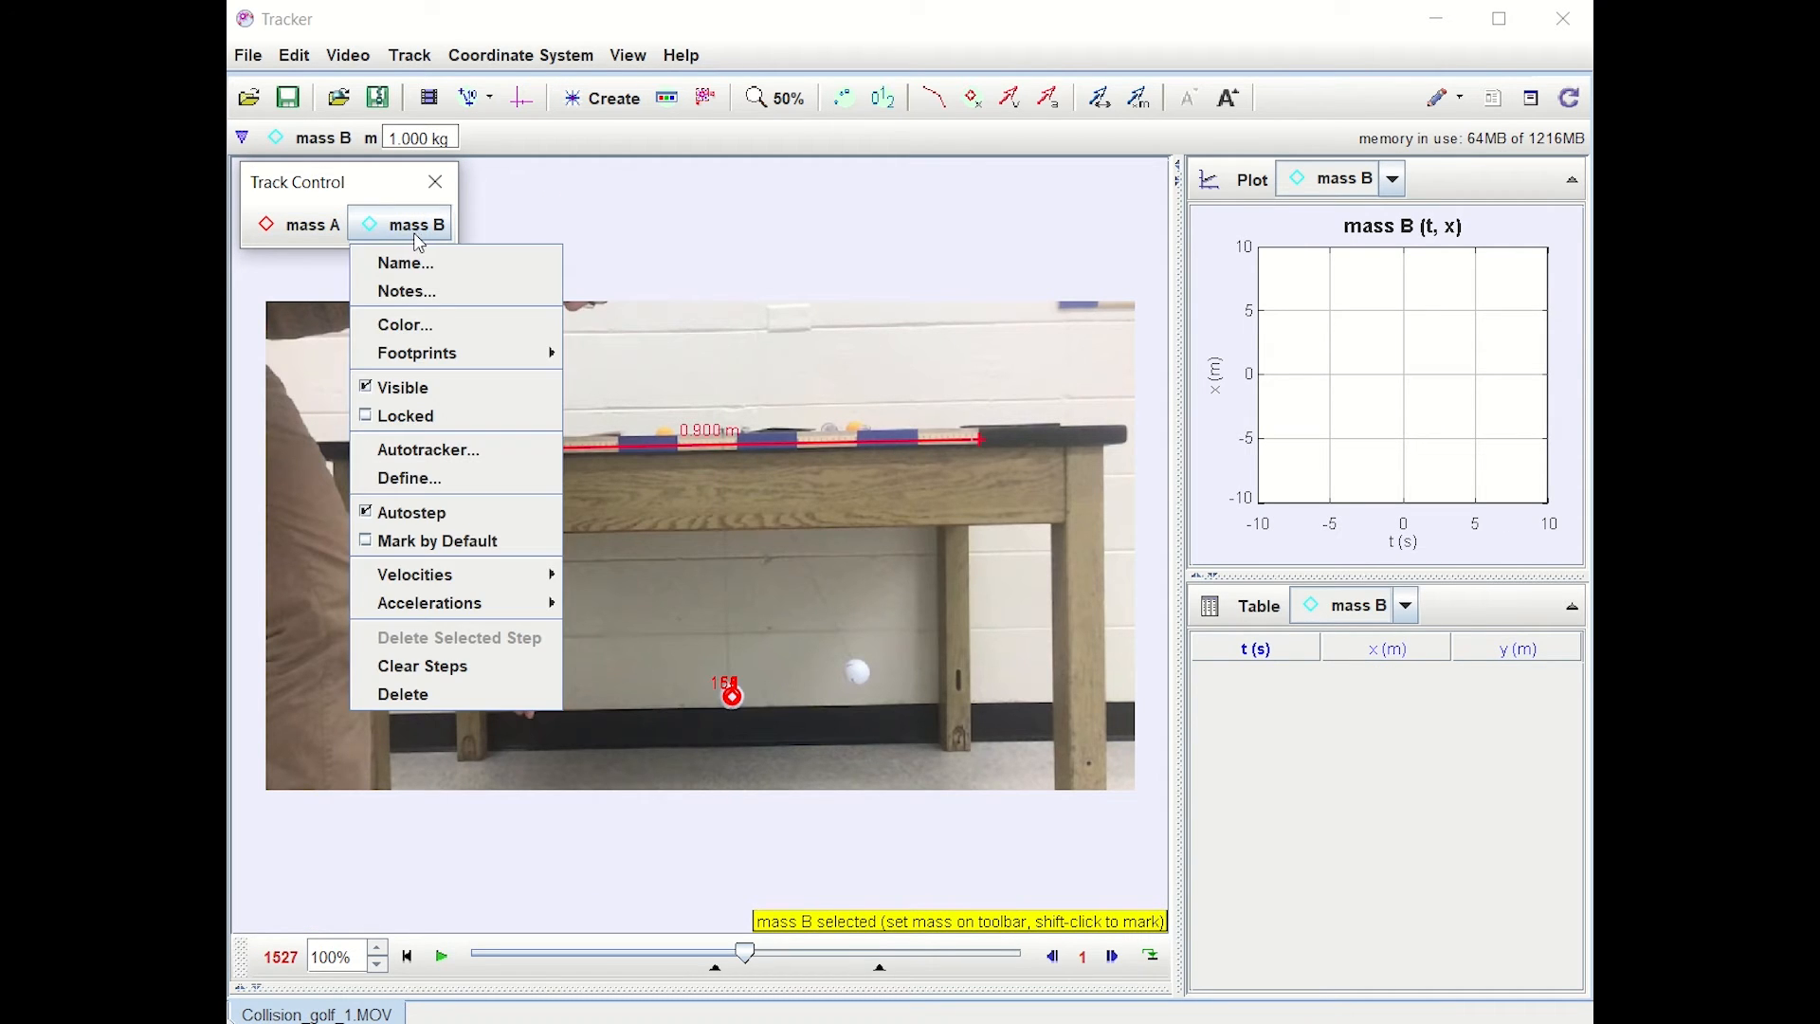
{"action": "left_click", "coordinate": [455, 450]}
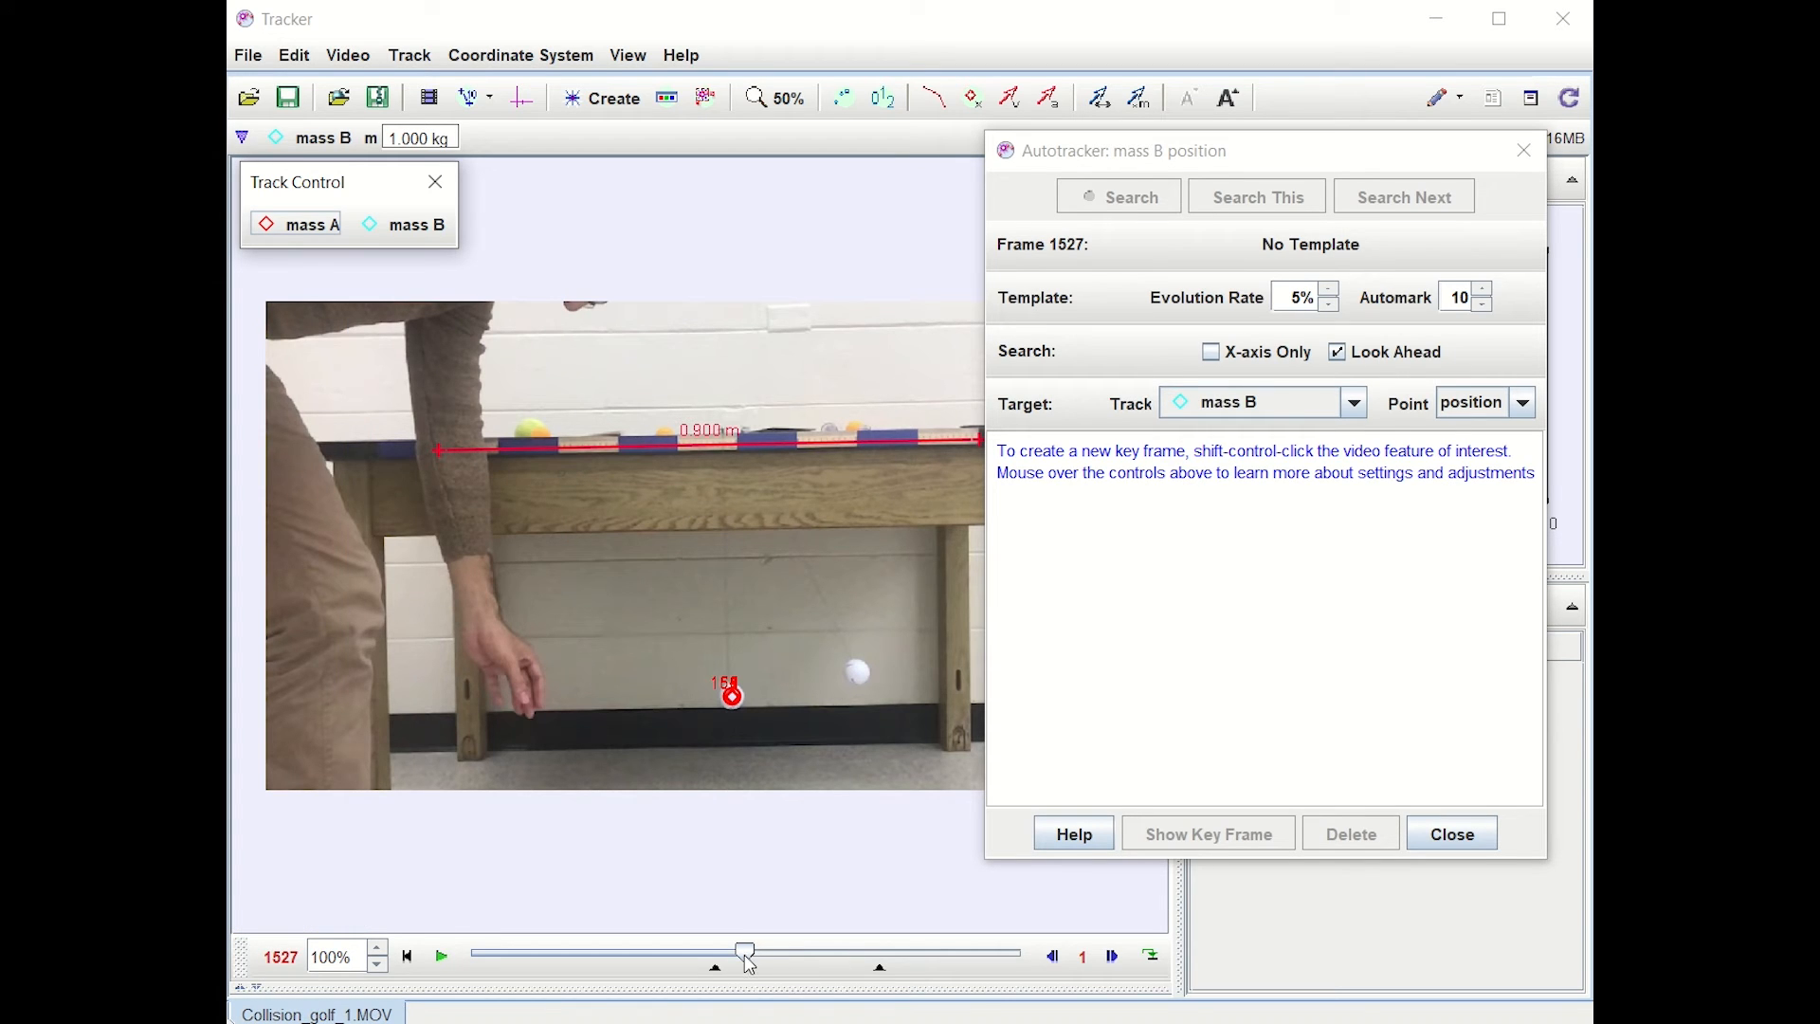
Step: Go back to frame 1382 and create a mass B key frame on the hanging golf ball
{"action": "left_click_drag", "start_coordinate": [747, 954], "coordinate": [724, 966]}
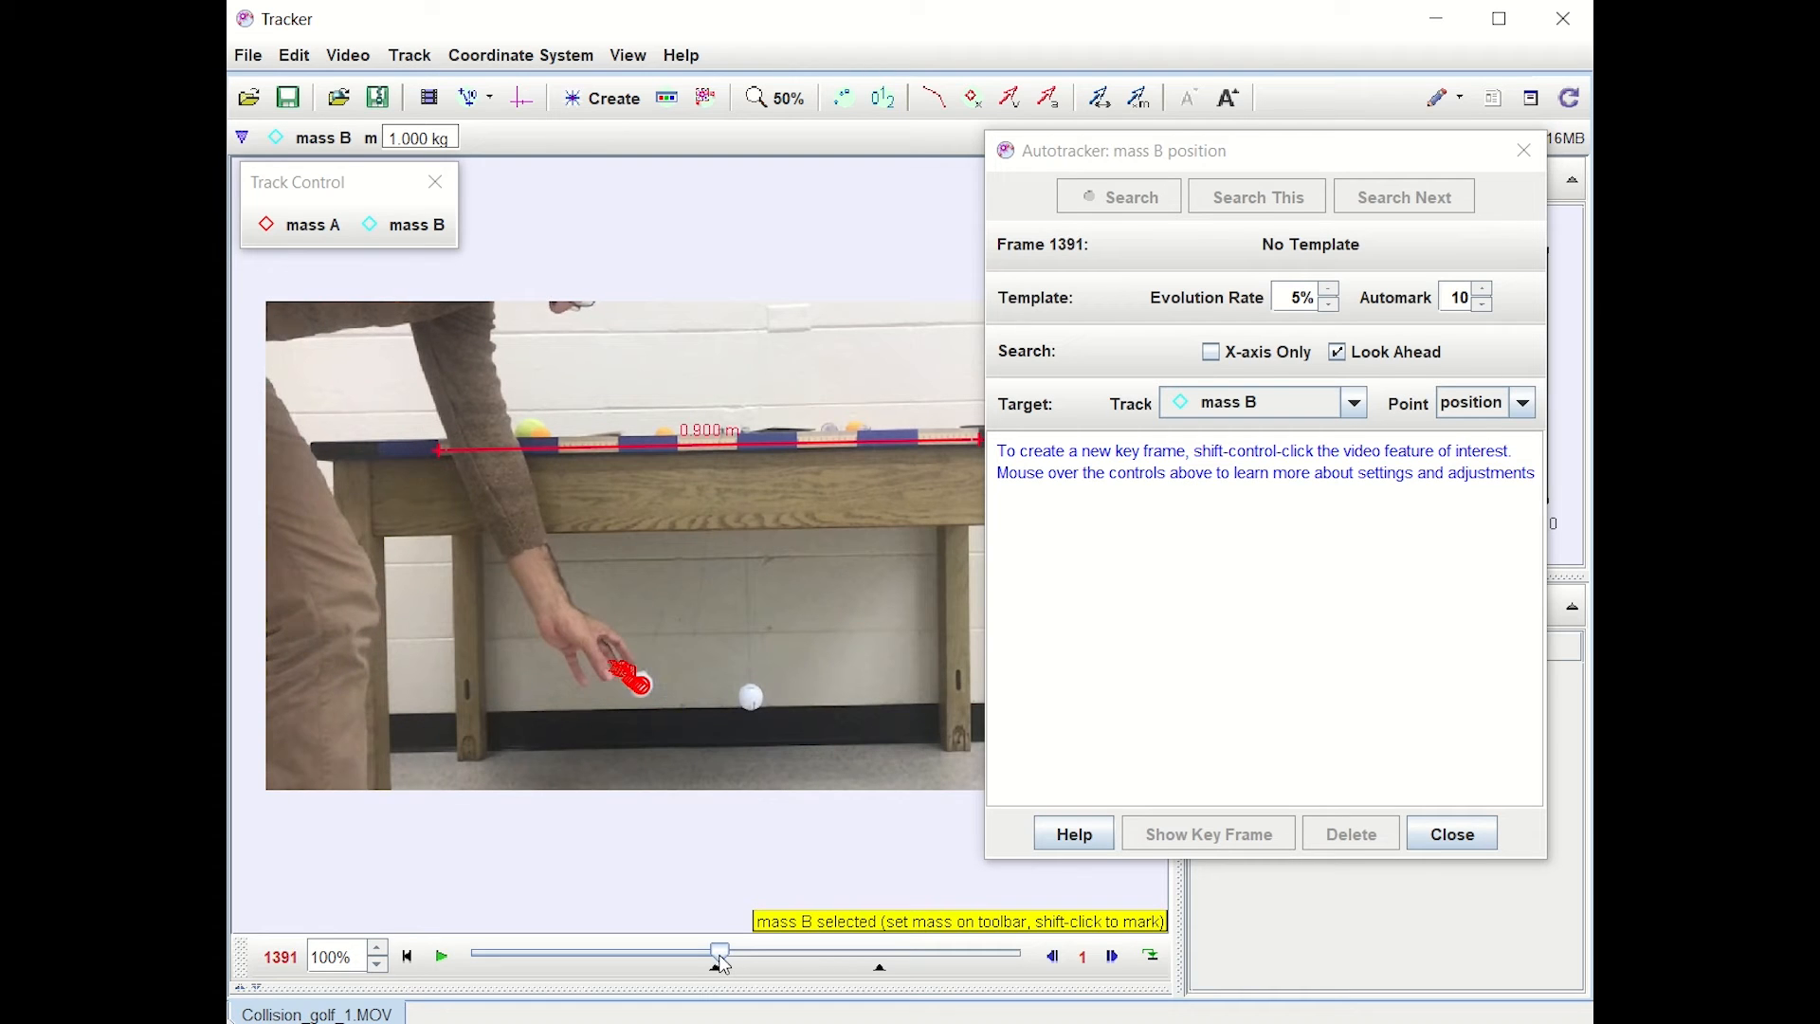
{"action": "left_click", "coordinate": [1057, 967]}
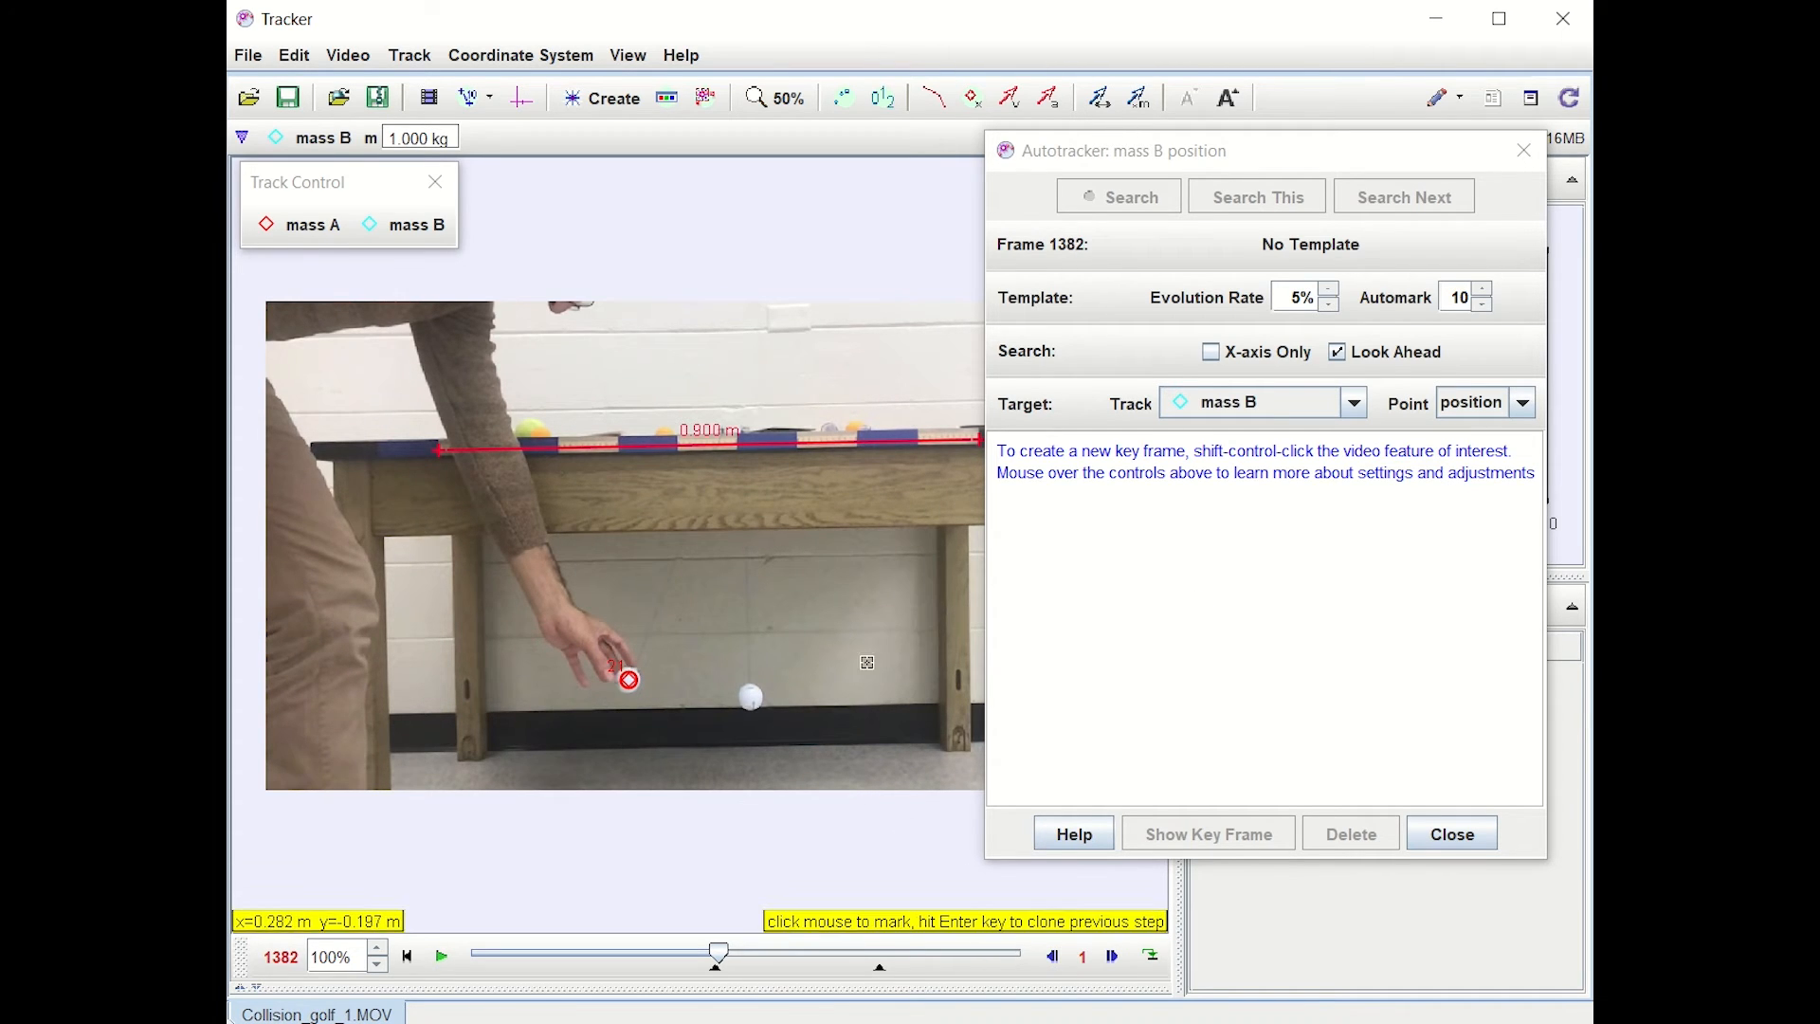
{"action": "left_click", "coordinate": [752, 699], "text": "ctrl+shift"}
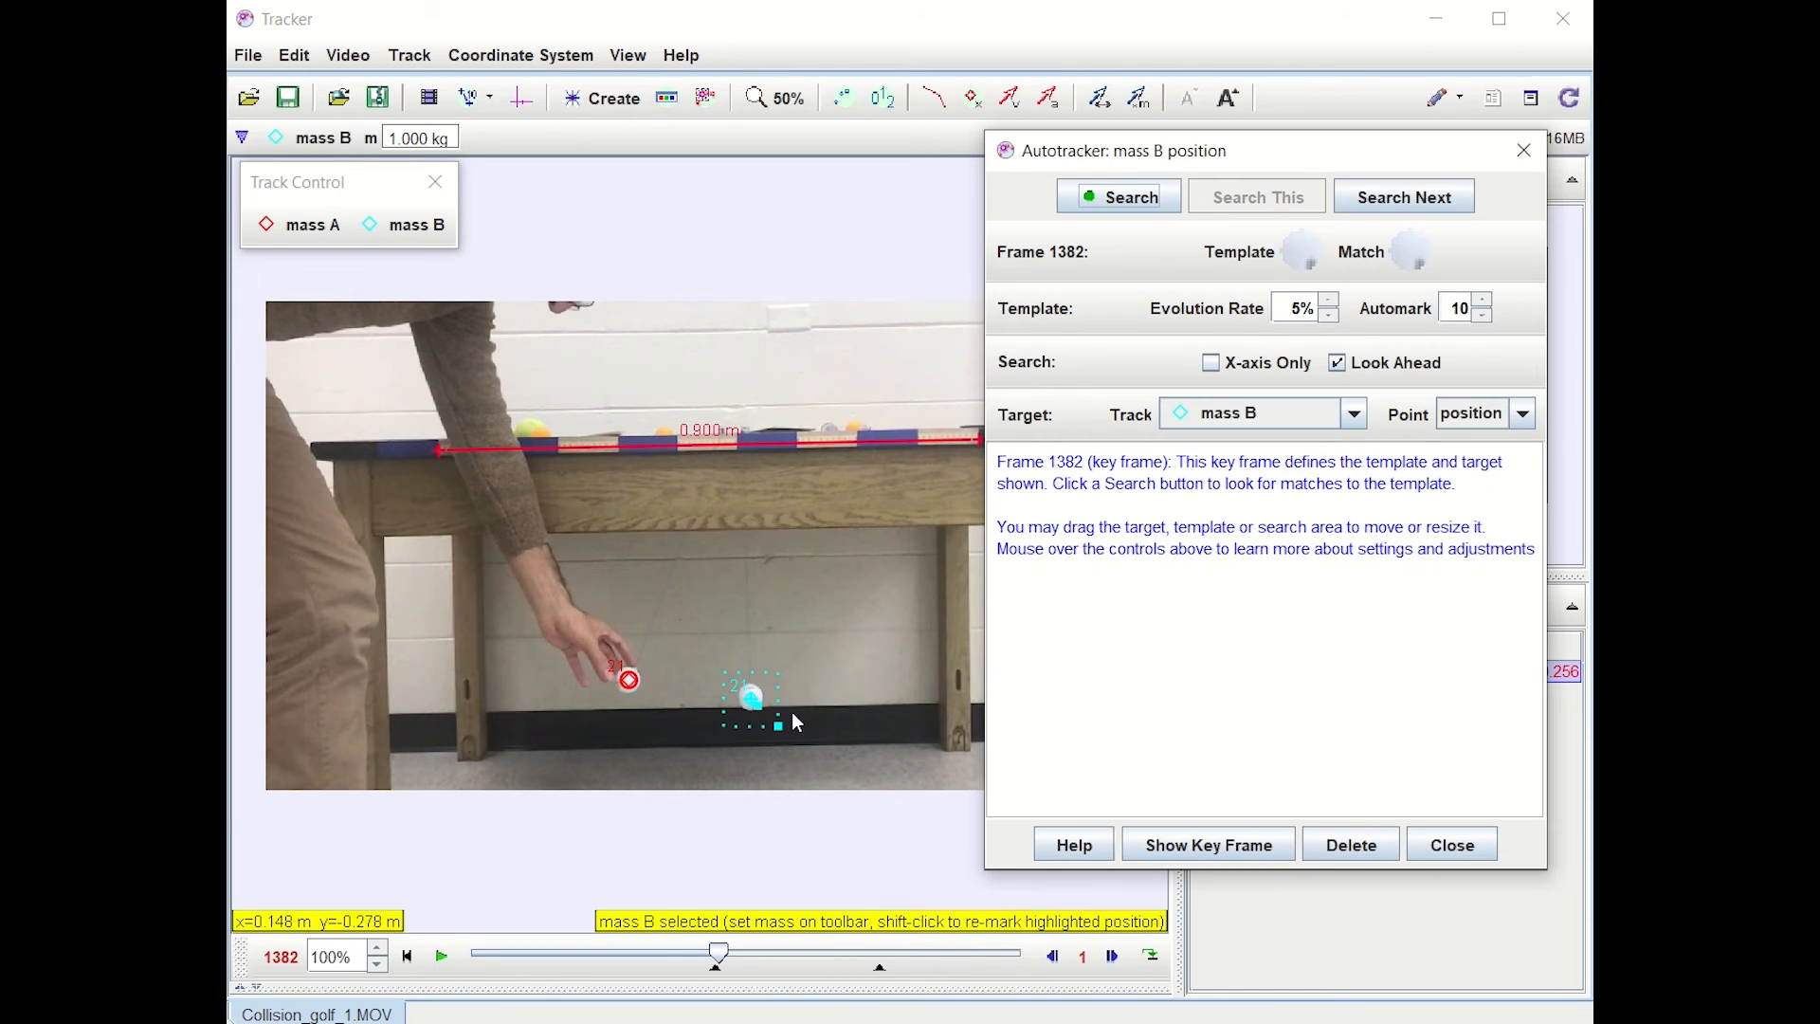
Step: Resize and move mass B's template circle to match the hanging ball's outline at 400% zoom
{"action": "left_click", "coordinate": [776, 98]}
{"action": "left_click", "coordinate": [775, 282]}
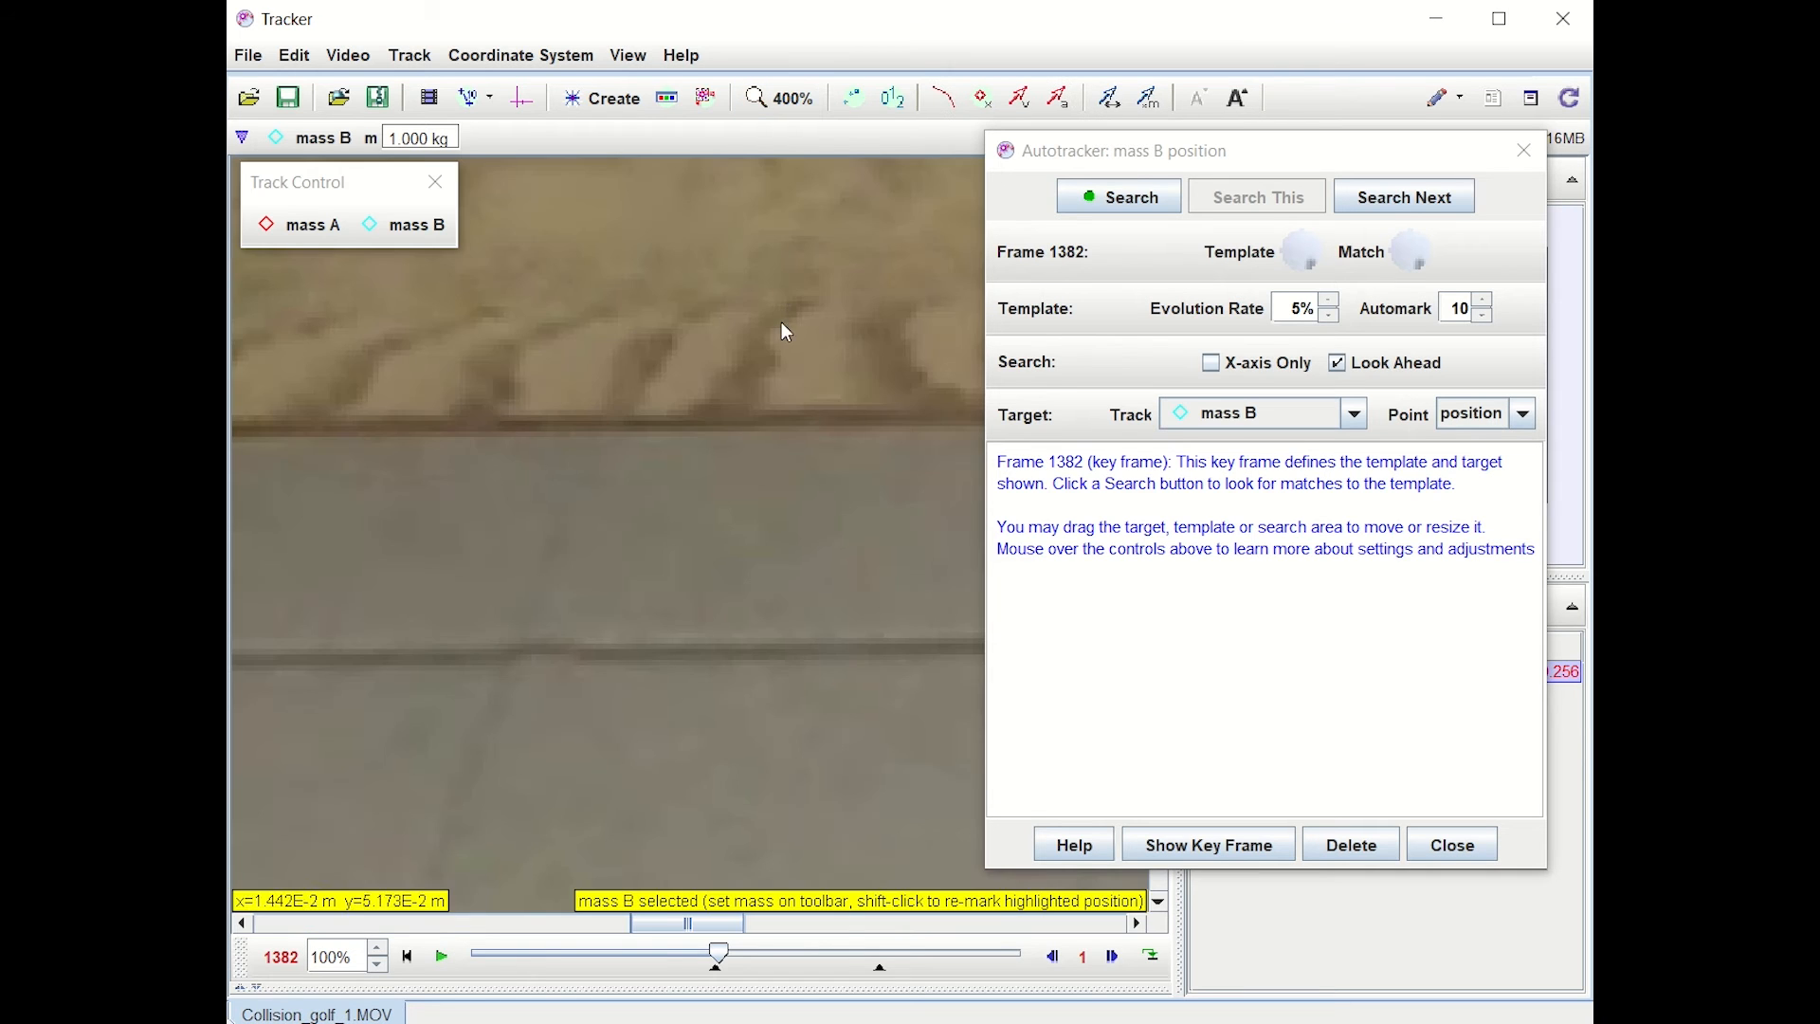
{"action": "left_click_drag", "start_coordinate": [752, 681], "coordinate": [288, 281]}
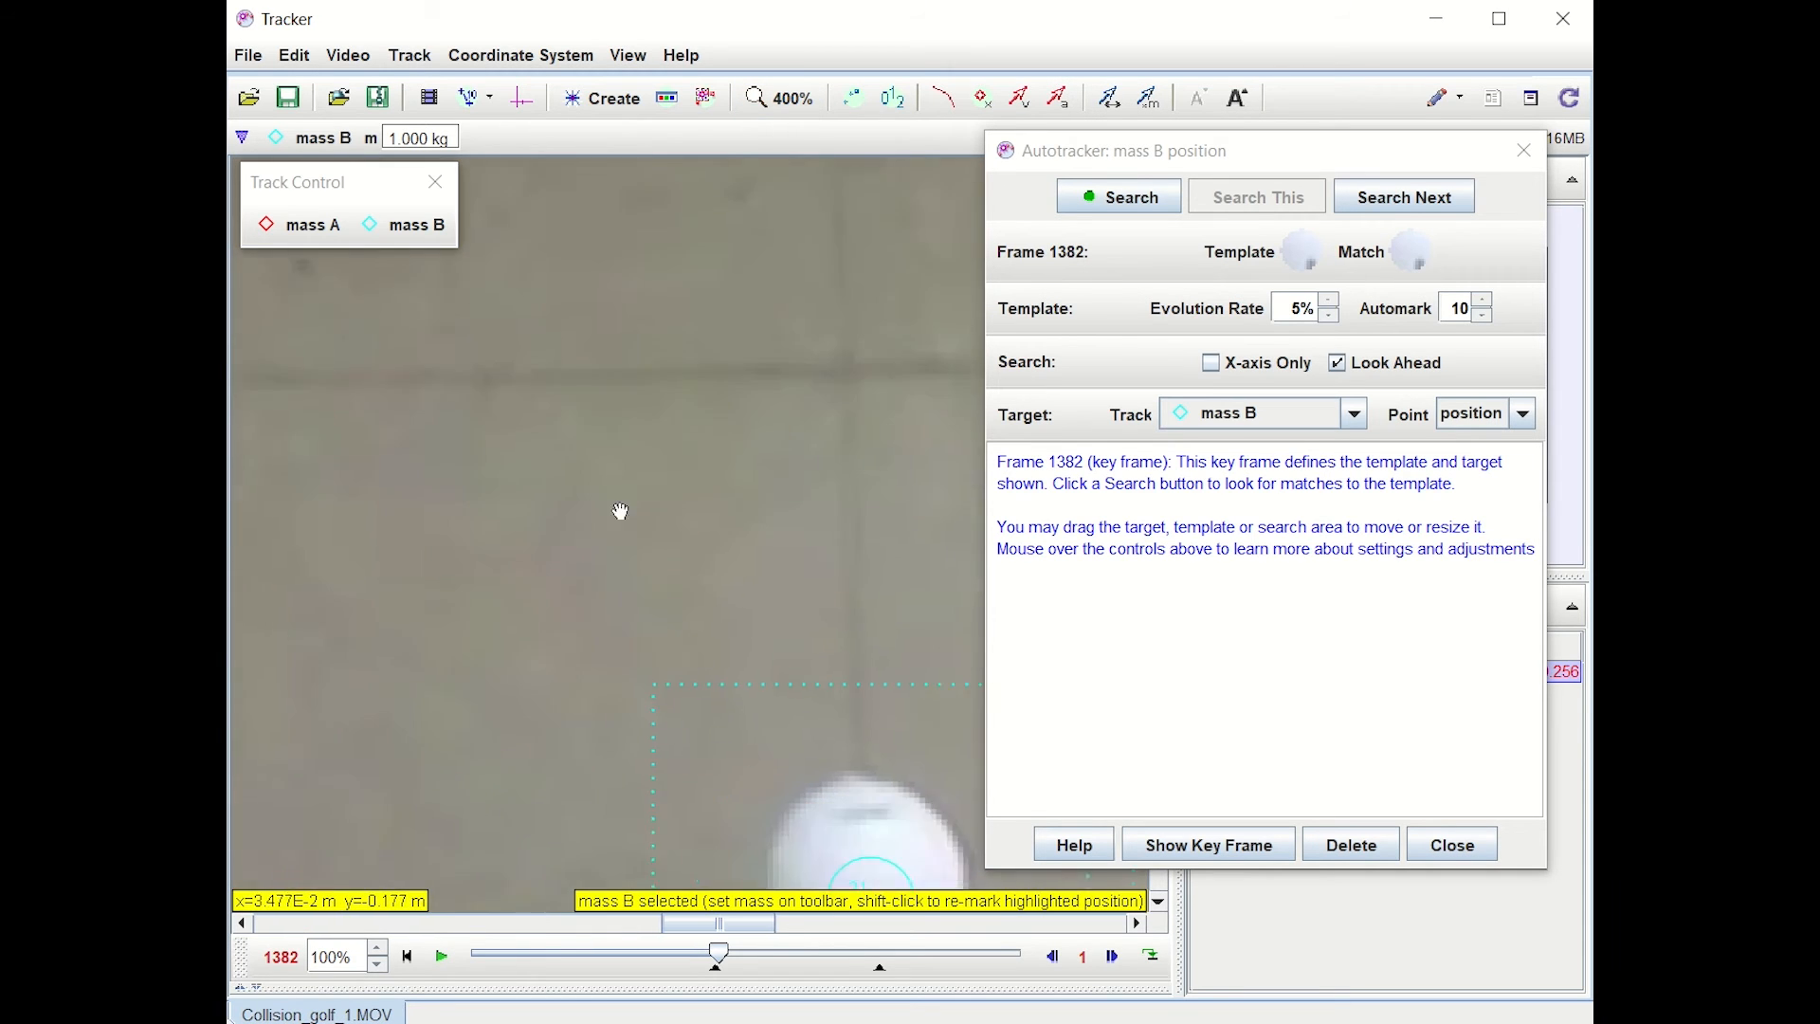
{"action": "left_click_drag", "start_coordinate": [642, 543], "coordinate": [467, 265]}
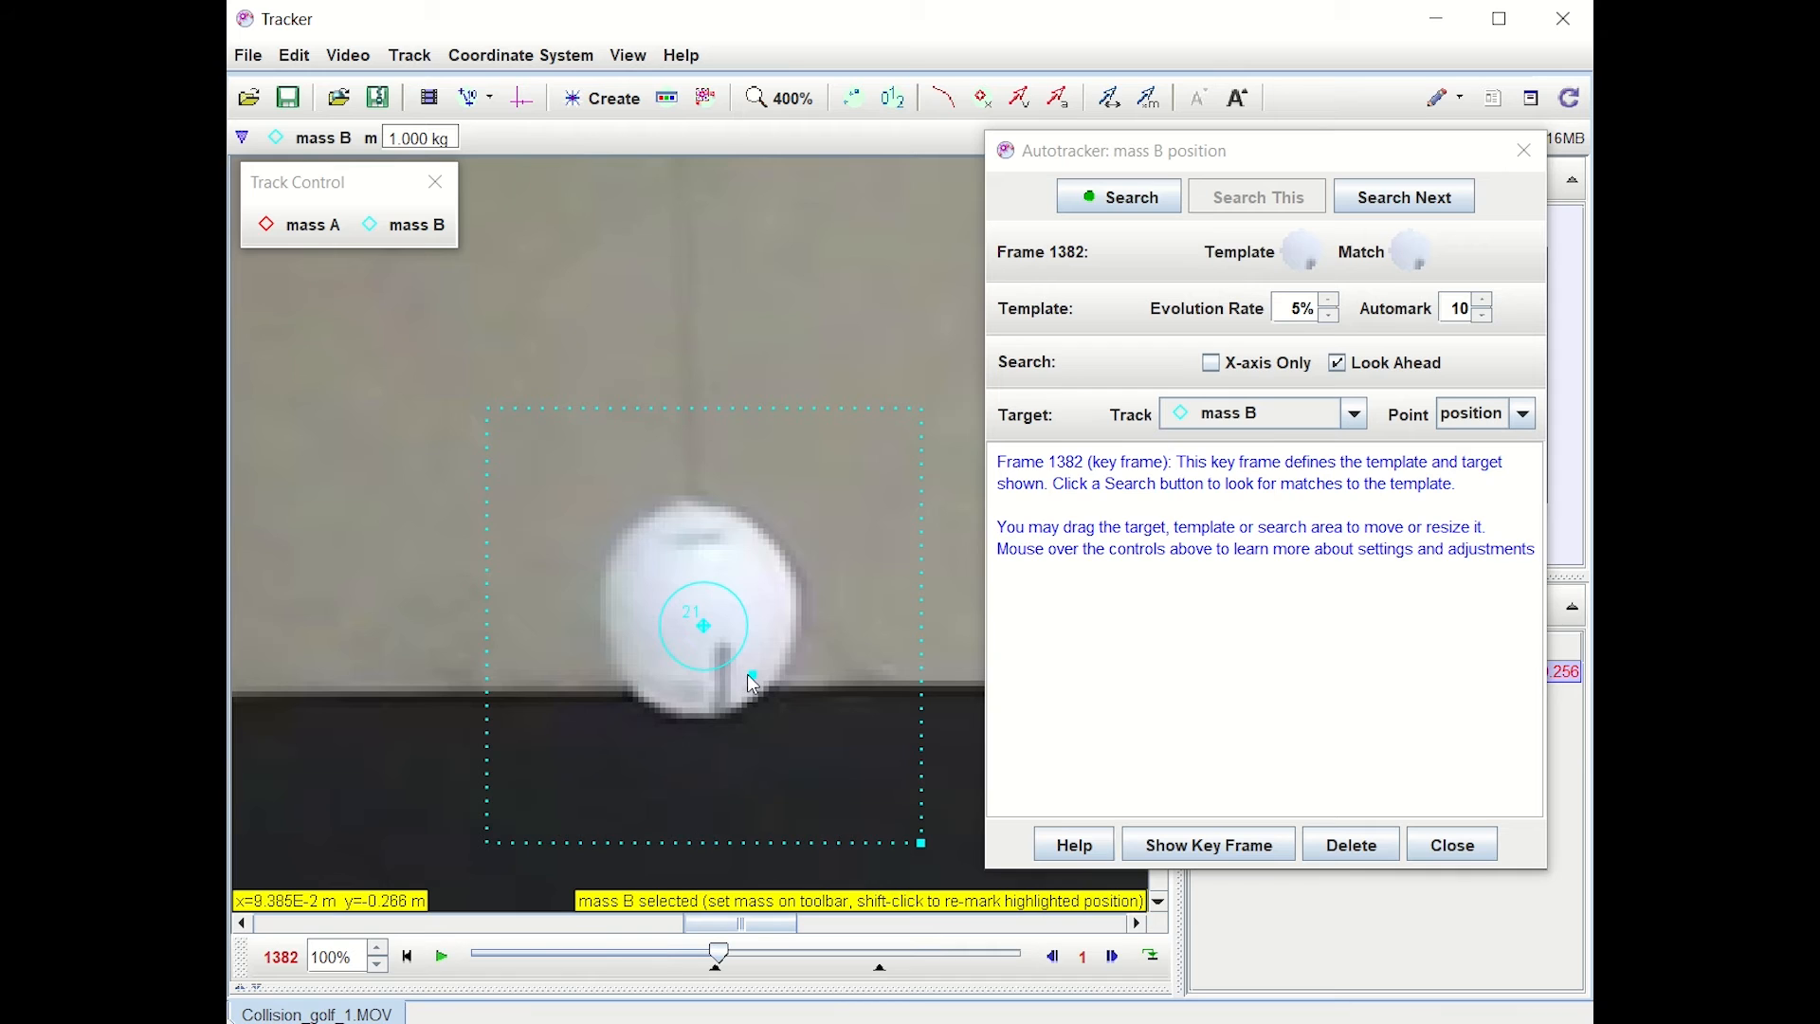
{"action": "left_click_drag", "start_coordinate": [756, 708], "coordinate": [805, 748]}
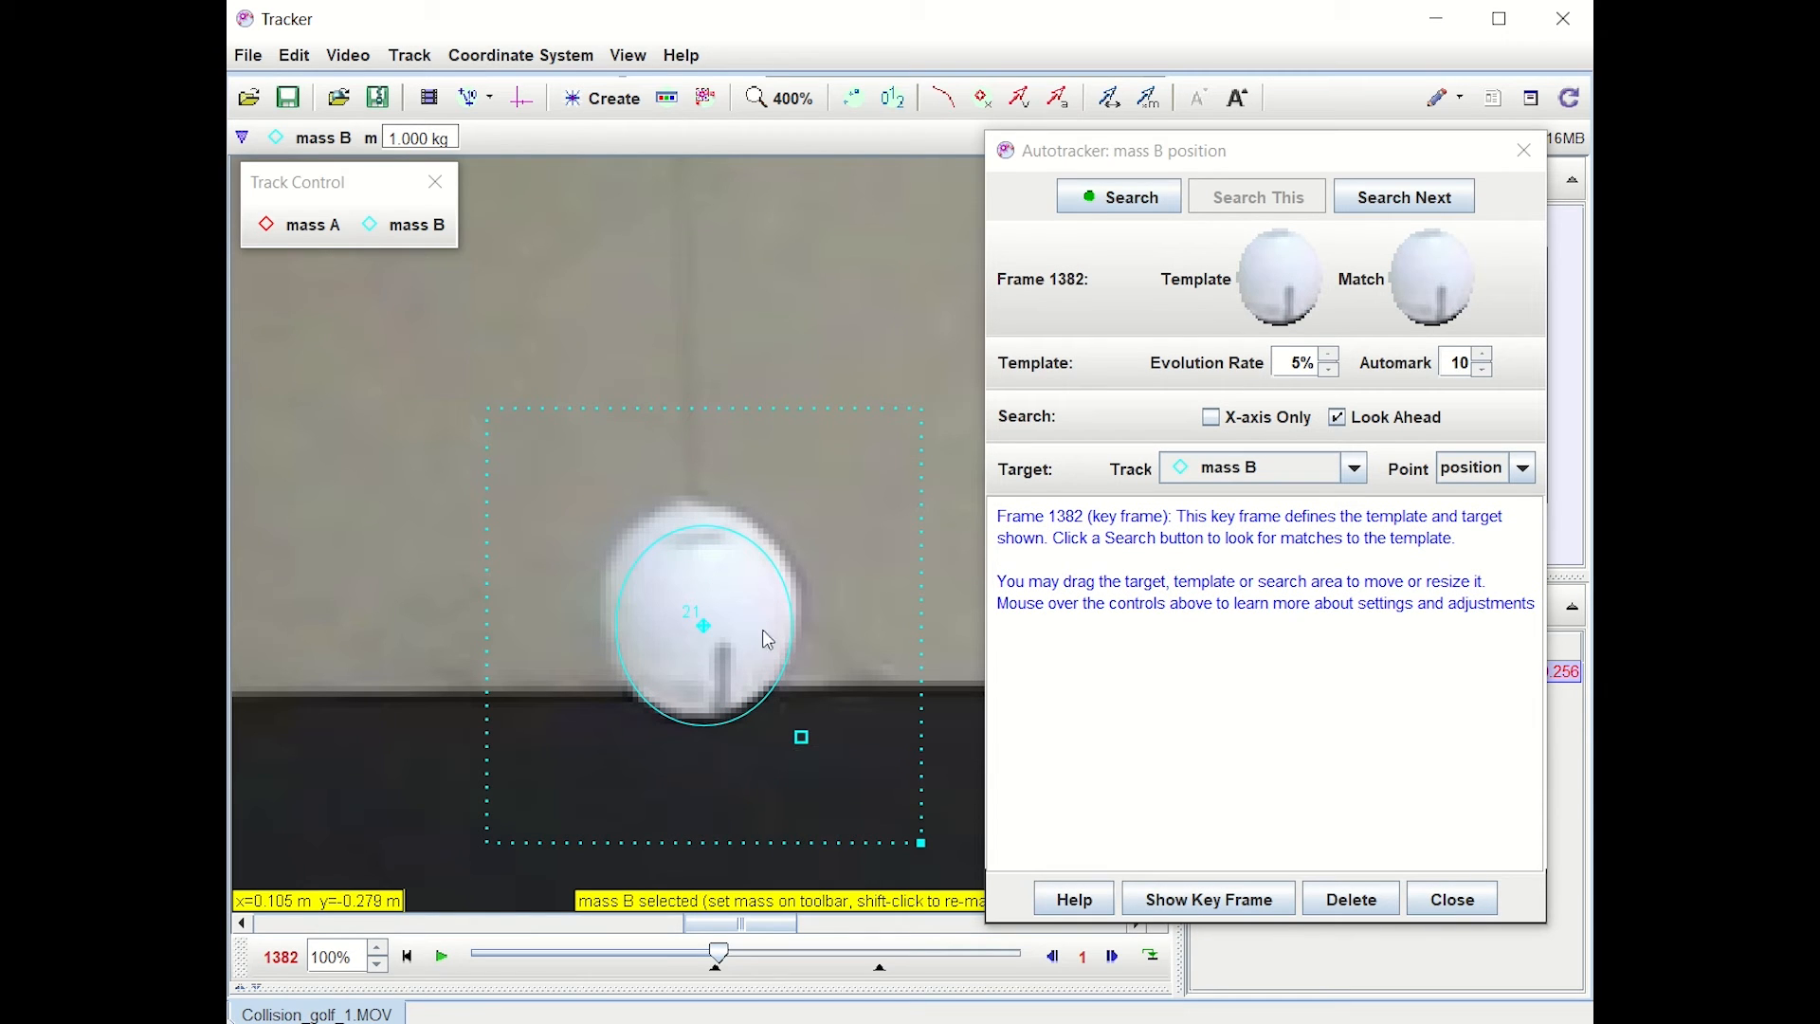
{"action": "left_click_drag", "start_coordinate": [700, 543], "coordinate": [690, 527]}
{"action": "left_click_drag", "start_coordinate": [797, 732], "coordinate": [812, 730]}
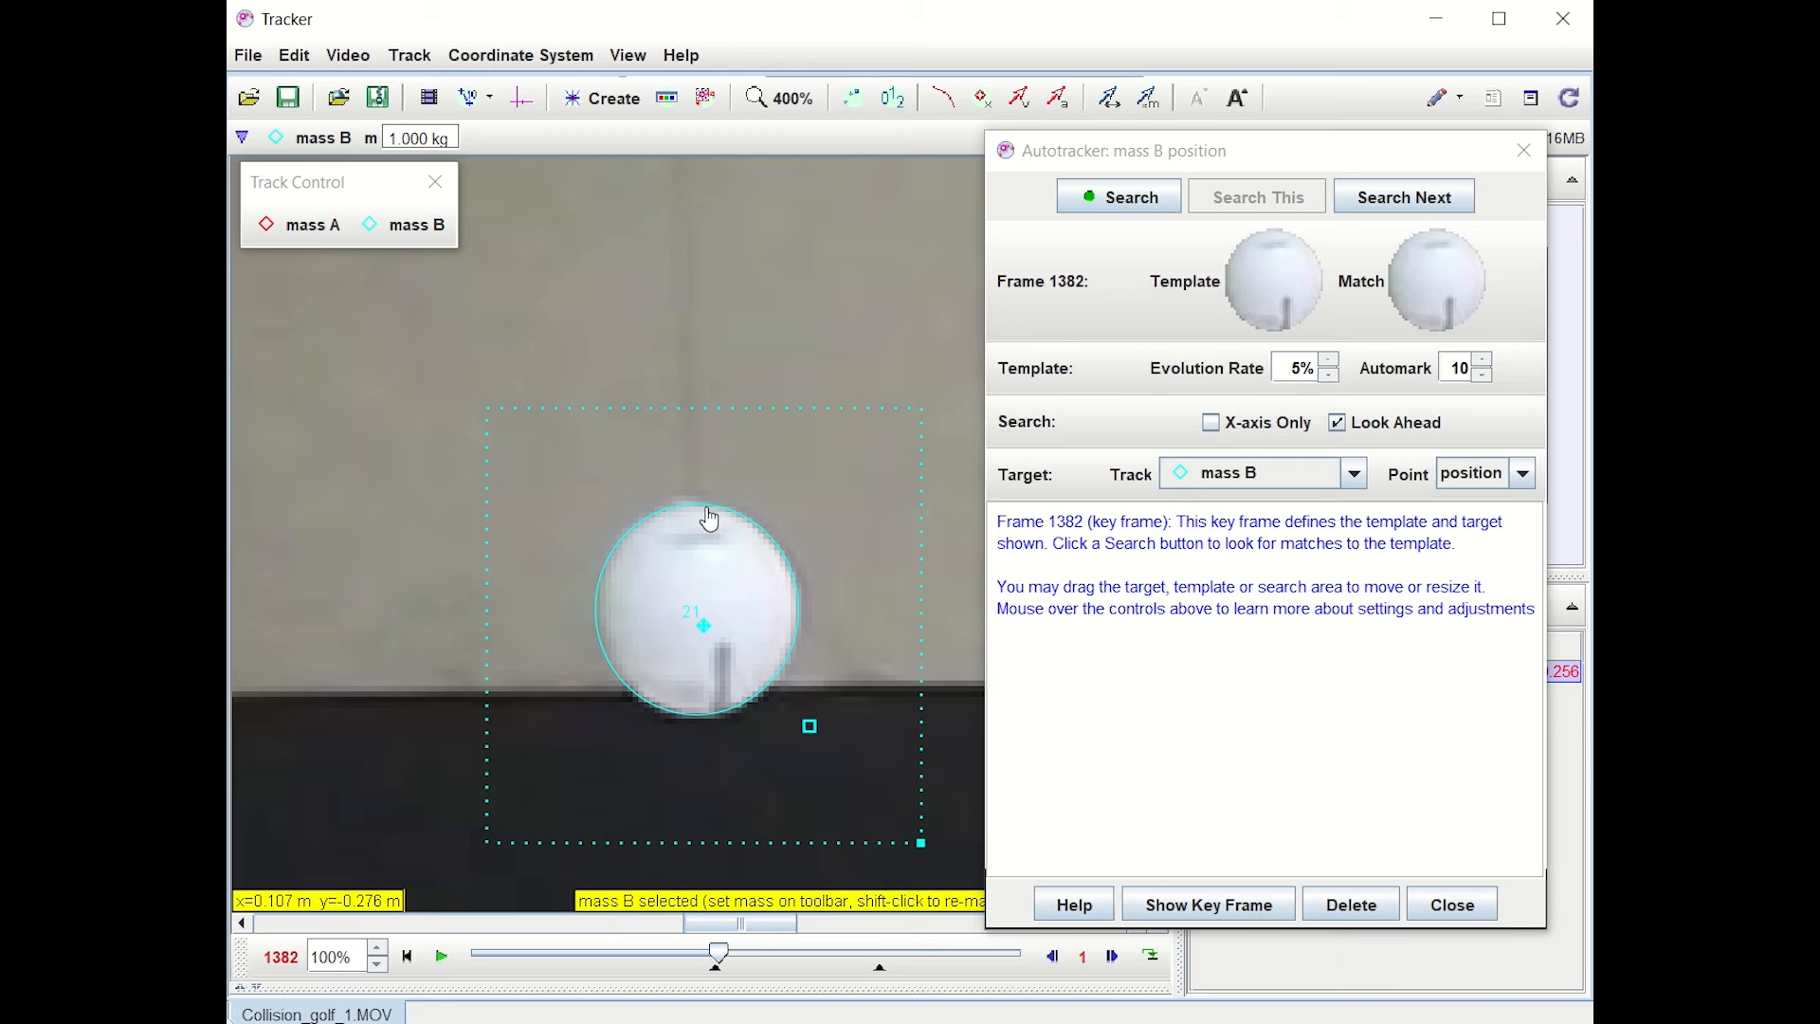
Step: Shrink mass B's search area and shift it toward the ball's direction of travel, then autotrack the ball at 50% zoom
{"action": "mouse_move", "coordinate": [921, 853]}
{"action": "left_mouse_down"}
{"action": "mouse_move", "coordinate": [846, 842]}
{"action": "mouse_move", "coordinate": [895, 830]}
{"action": "left_mouse_up"}
{"action": "left_click_drag", "start_coordinate": [895, 641], "coordinate": [974, 640]}
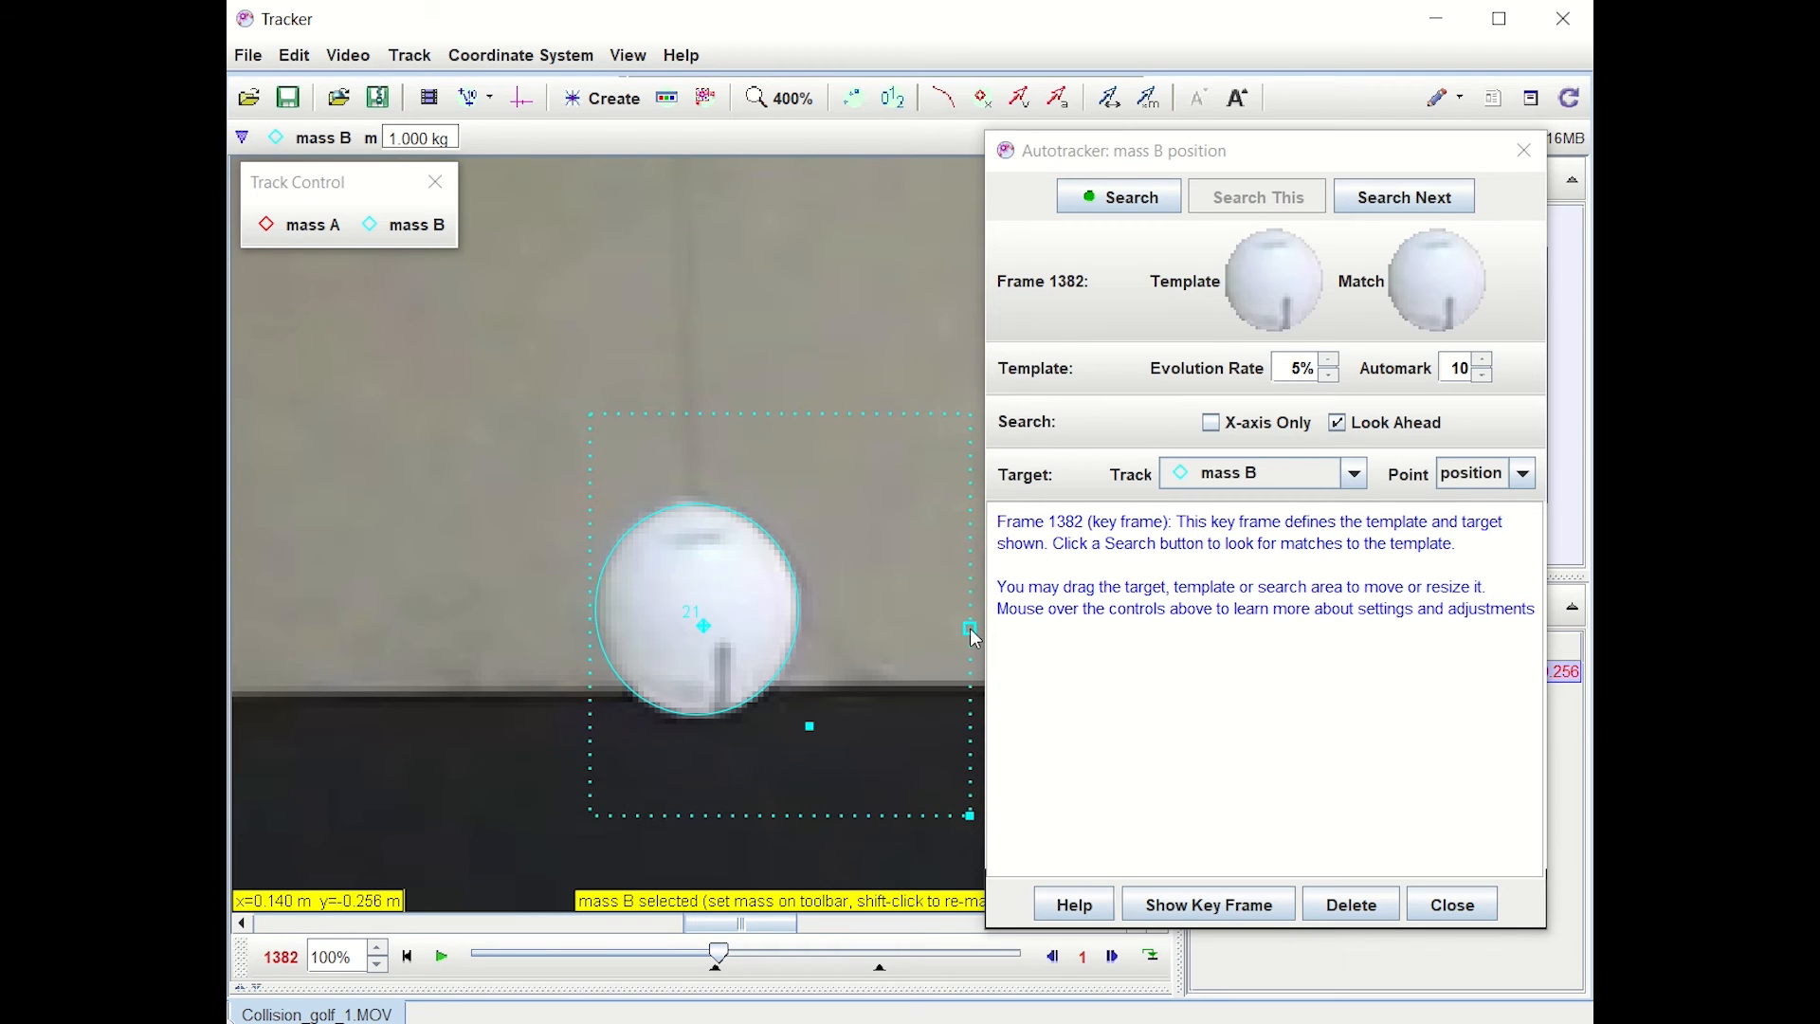
{"action": "left_click", "coordinate": [780, 98]}
{"action": "left_click", "coordinate": [787, 201]}
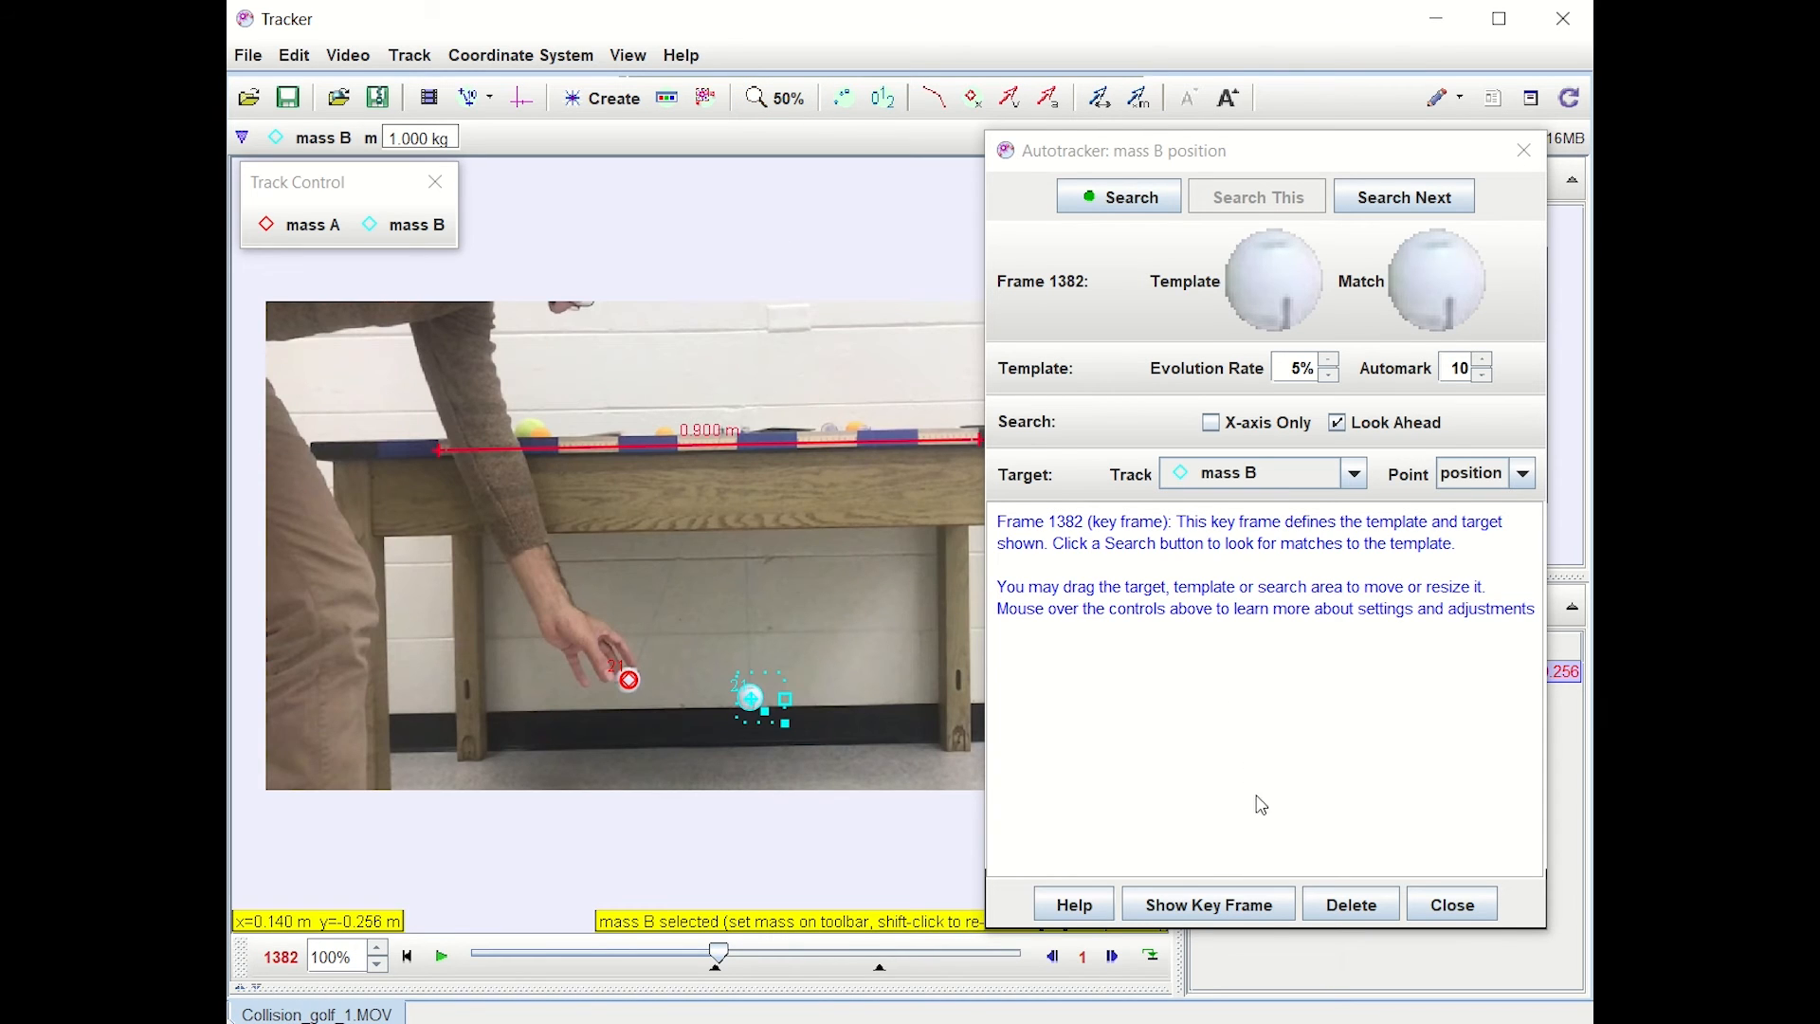
{"action": "left_click", "coordinate": [1124, 200]}
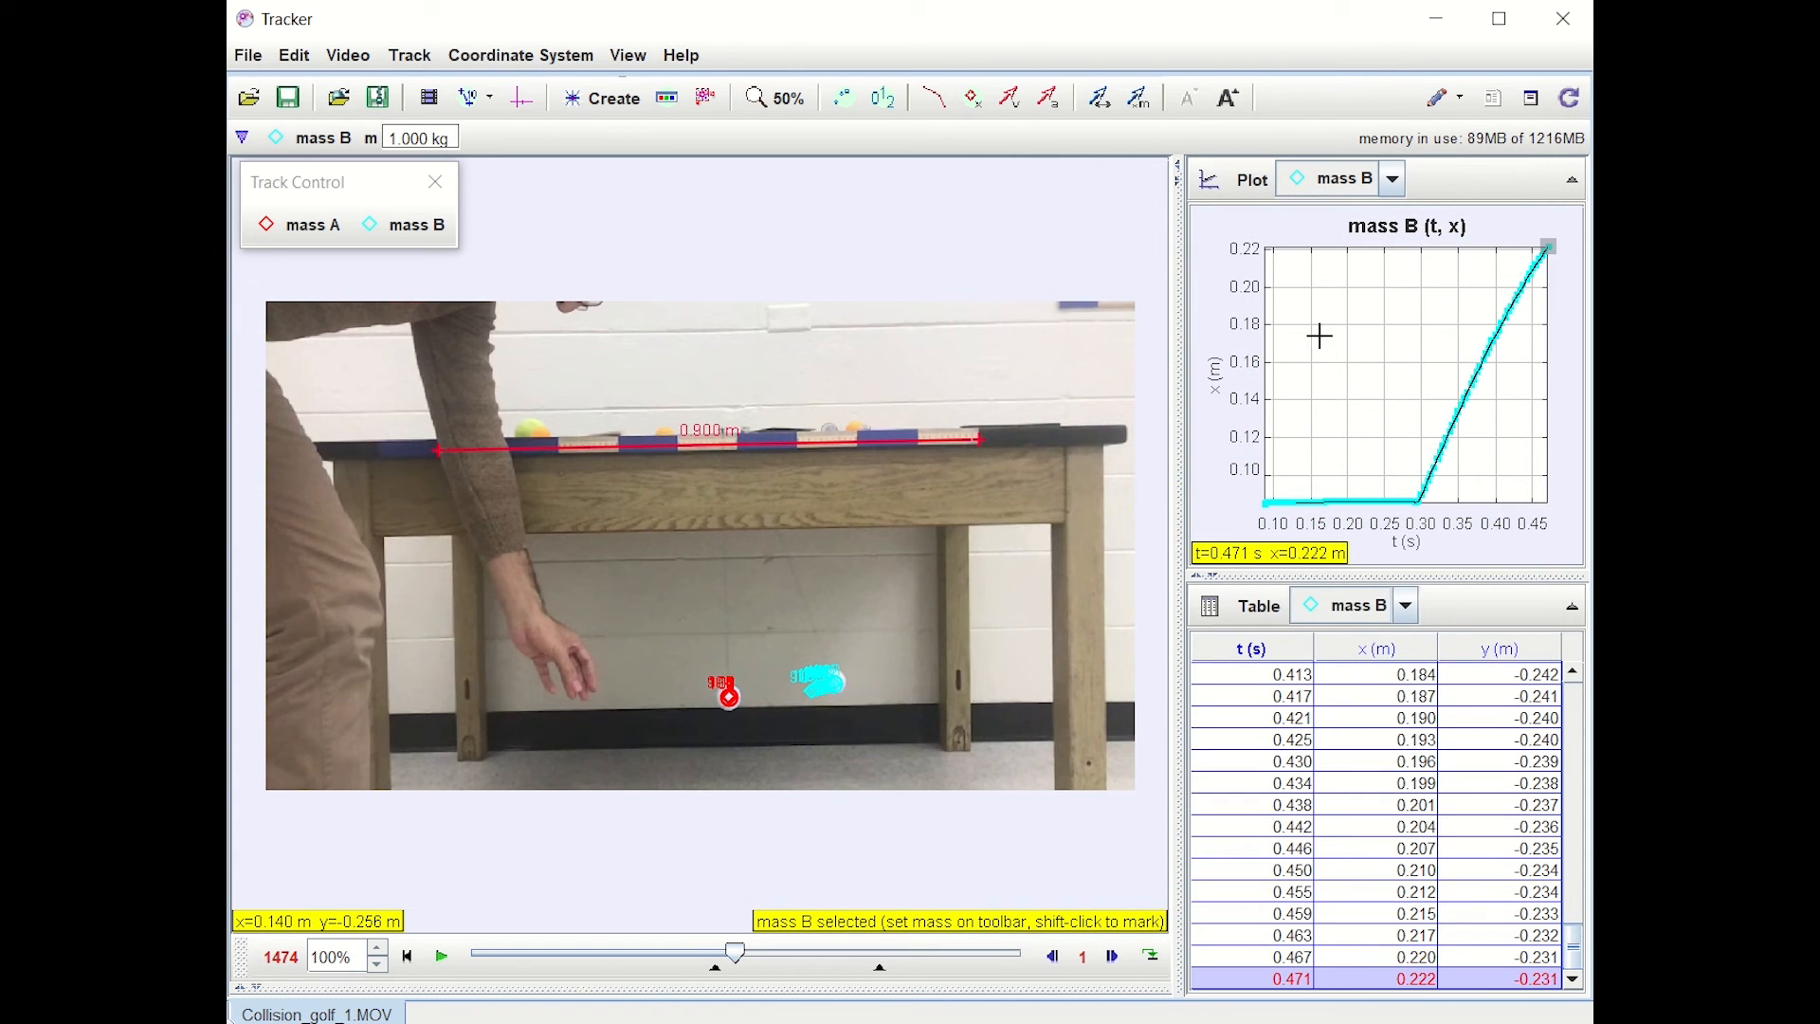
Step: Keep the plot's vertical variable as the position x-component and switch the plot to mass A
{"action": "left_click", "coordinate": [1214, 374]}
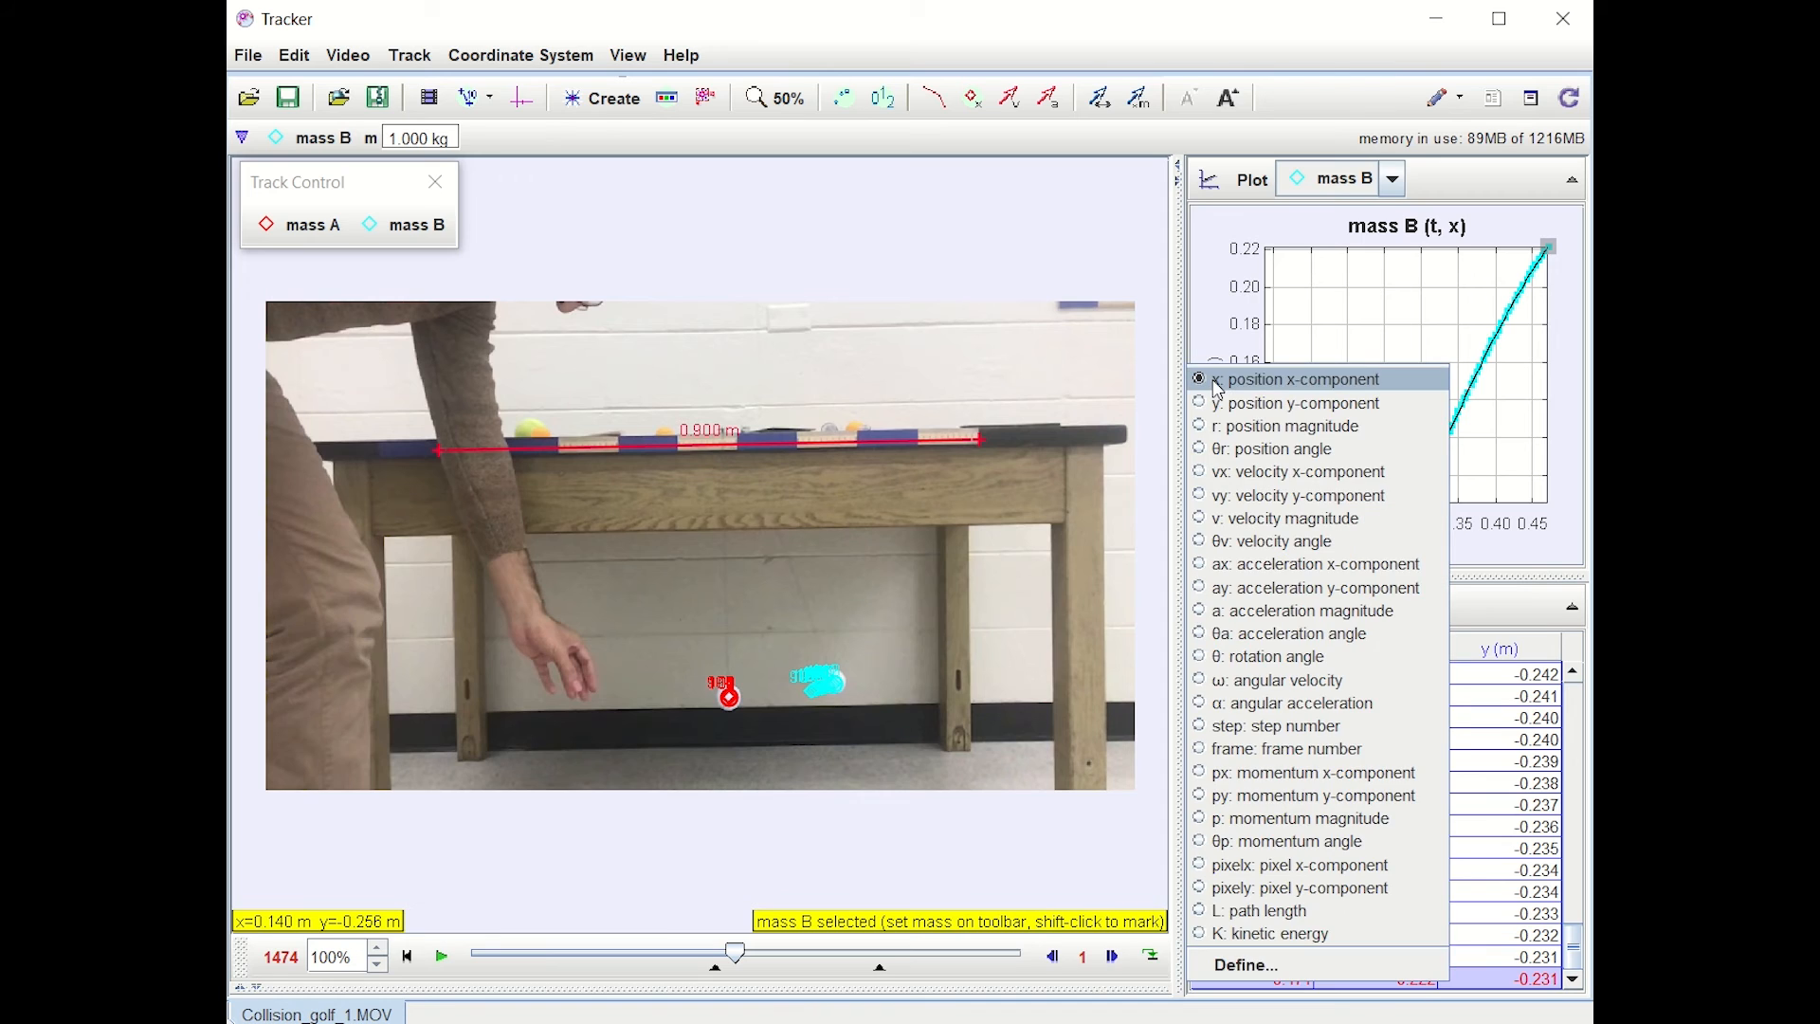
{"action": "left_click", "coordinate": [1390, 244]}
{"action": "left_click", "coordinate": [1390, 180]}
{"action": "left_click", "coordinate": [1332, 205]}
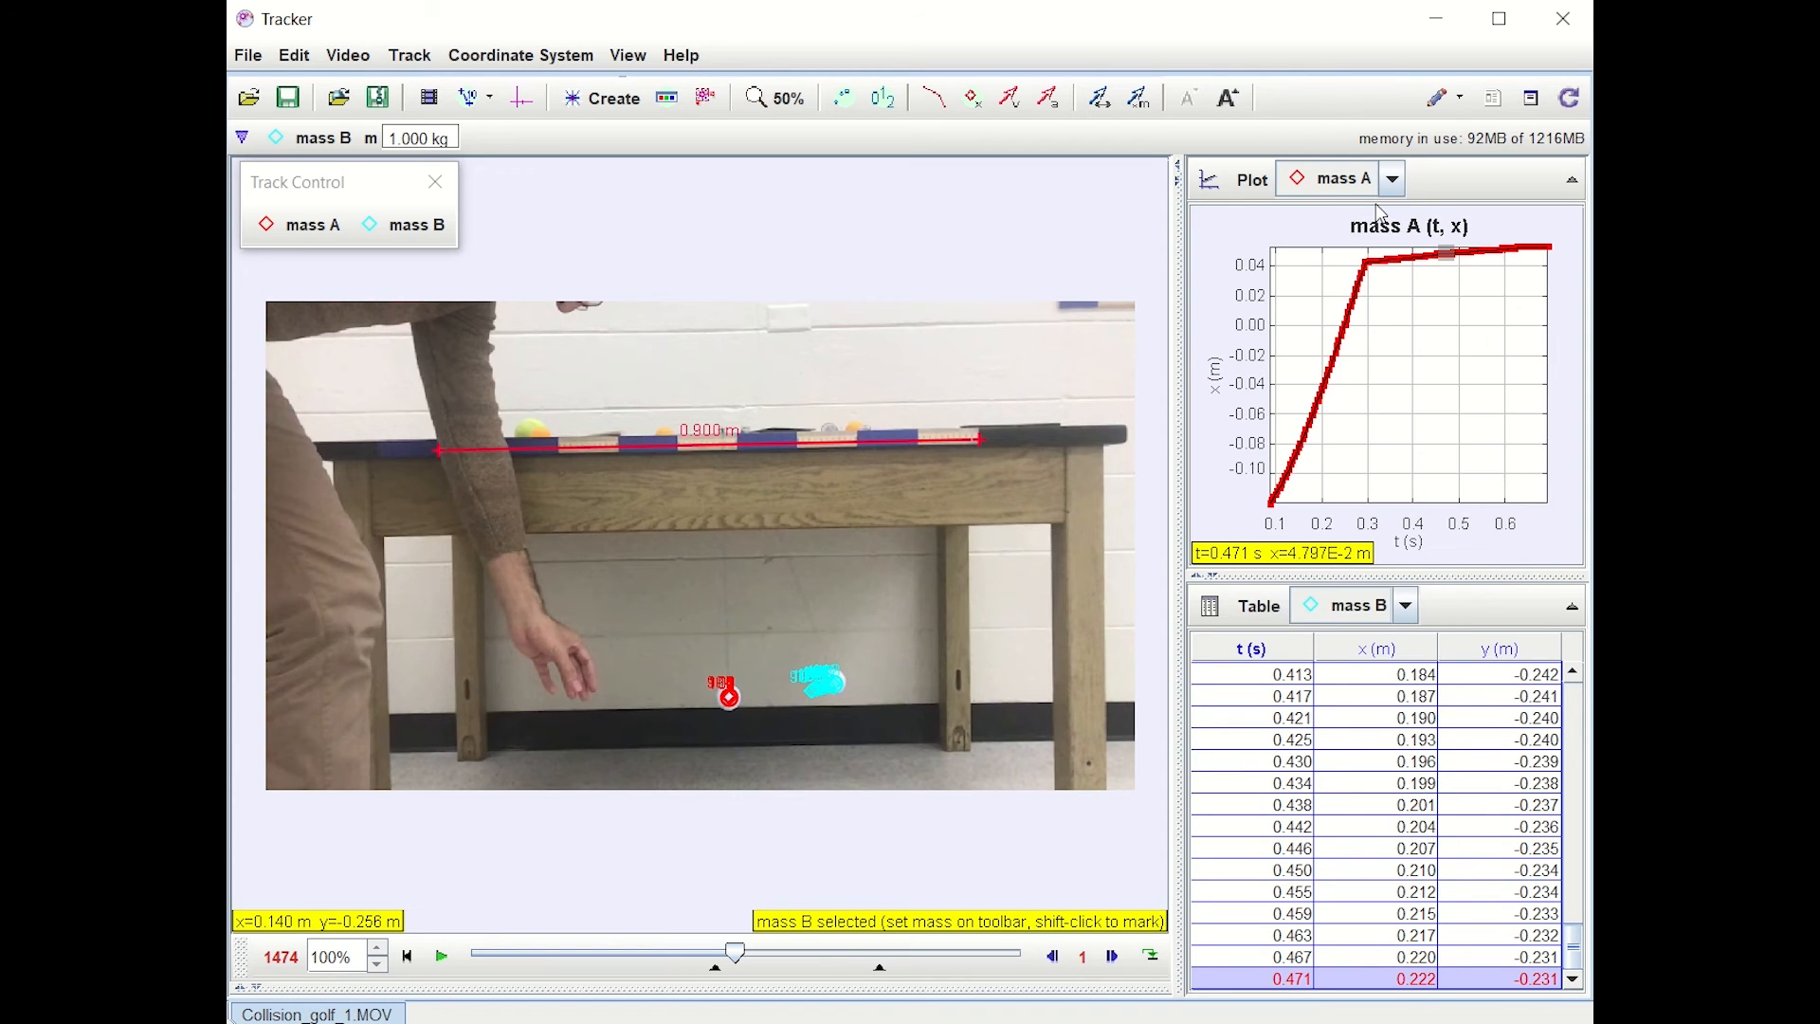
Step: Overlay mass B's x-position curve on the mass A plot for comparison
{"action": "right_click", "coordinate": [1288, 361]}
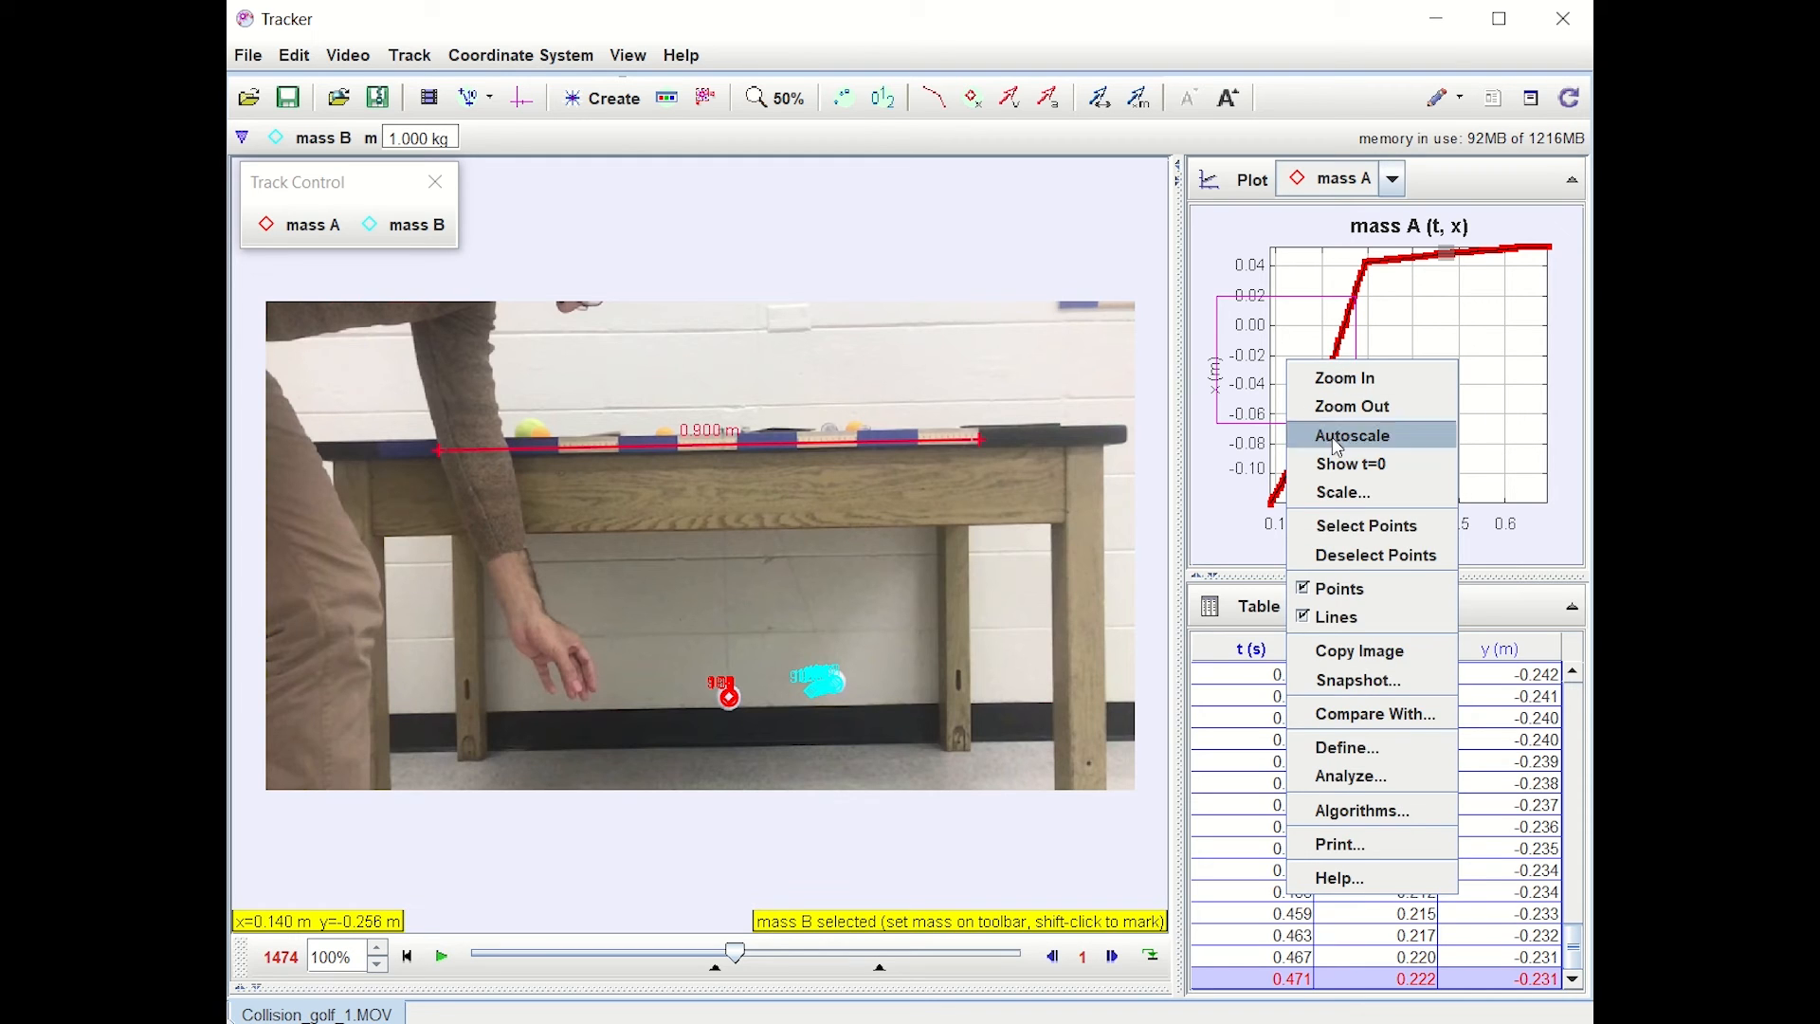
{"action": "left_click", "coordinate": [1375, 714]}
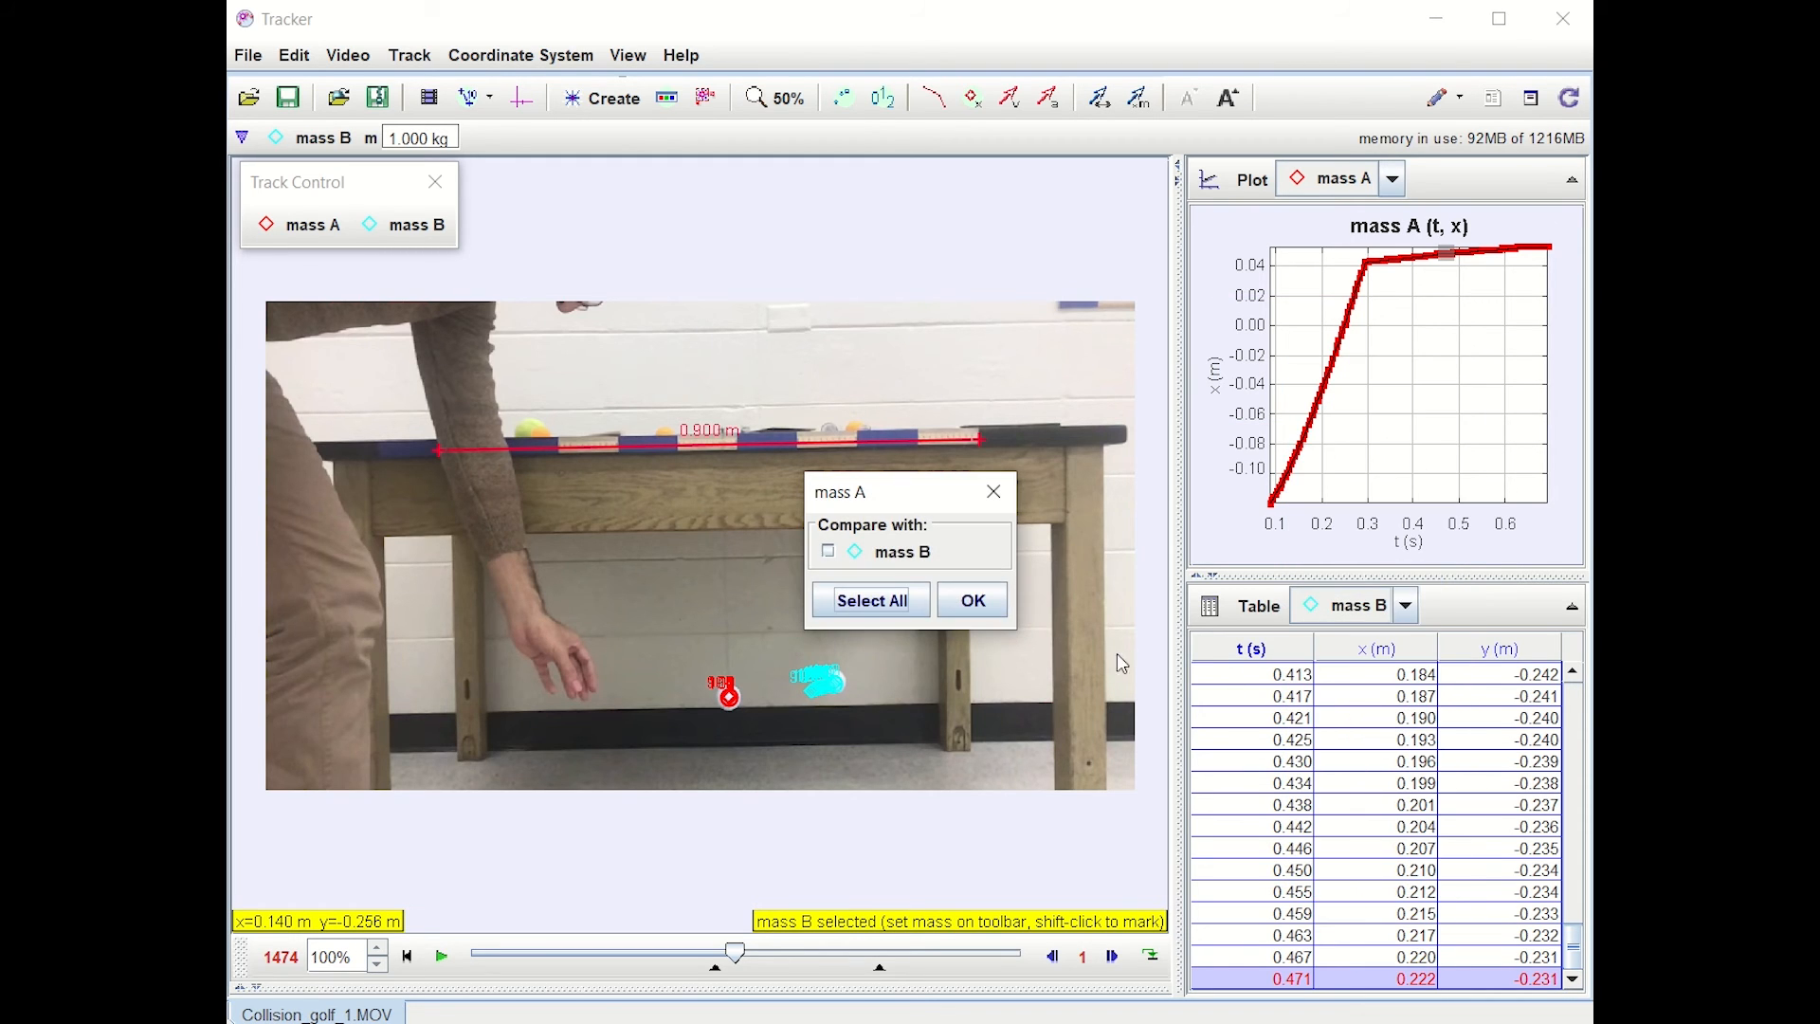
{"action": "left_click", "coordinate": [877, 555]}
{"action": "left_click", "coordinate": [974, 602]}
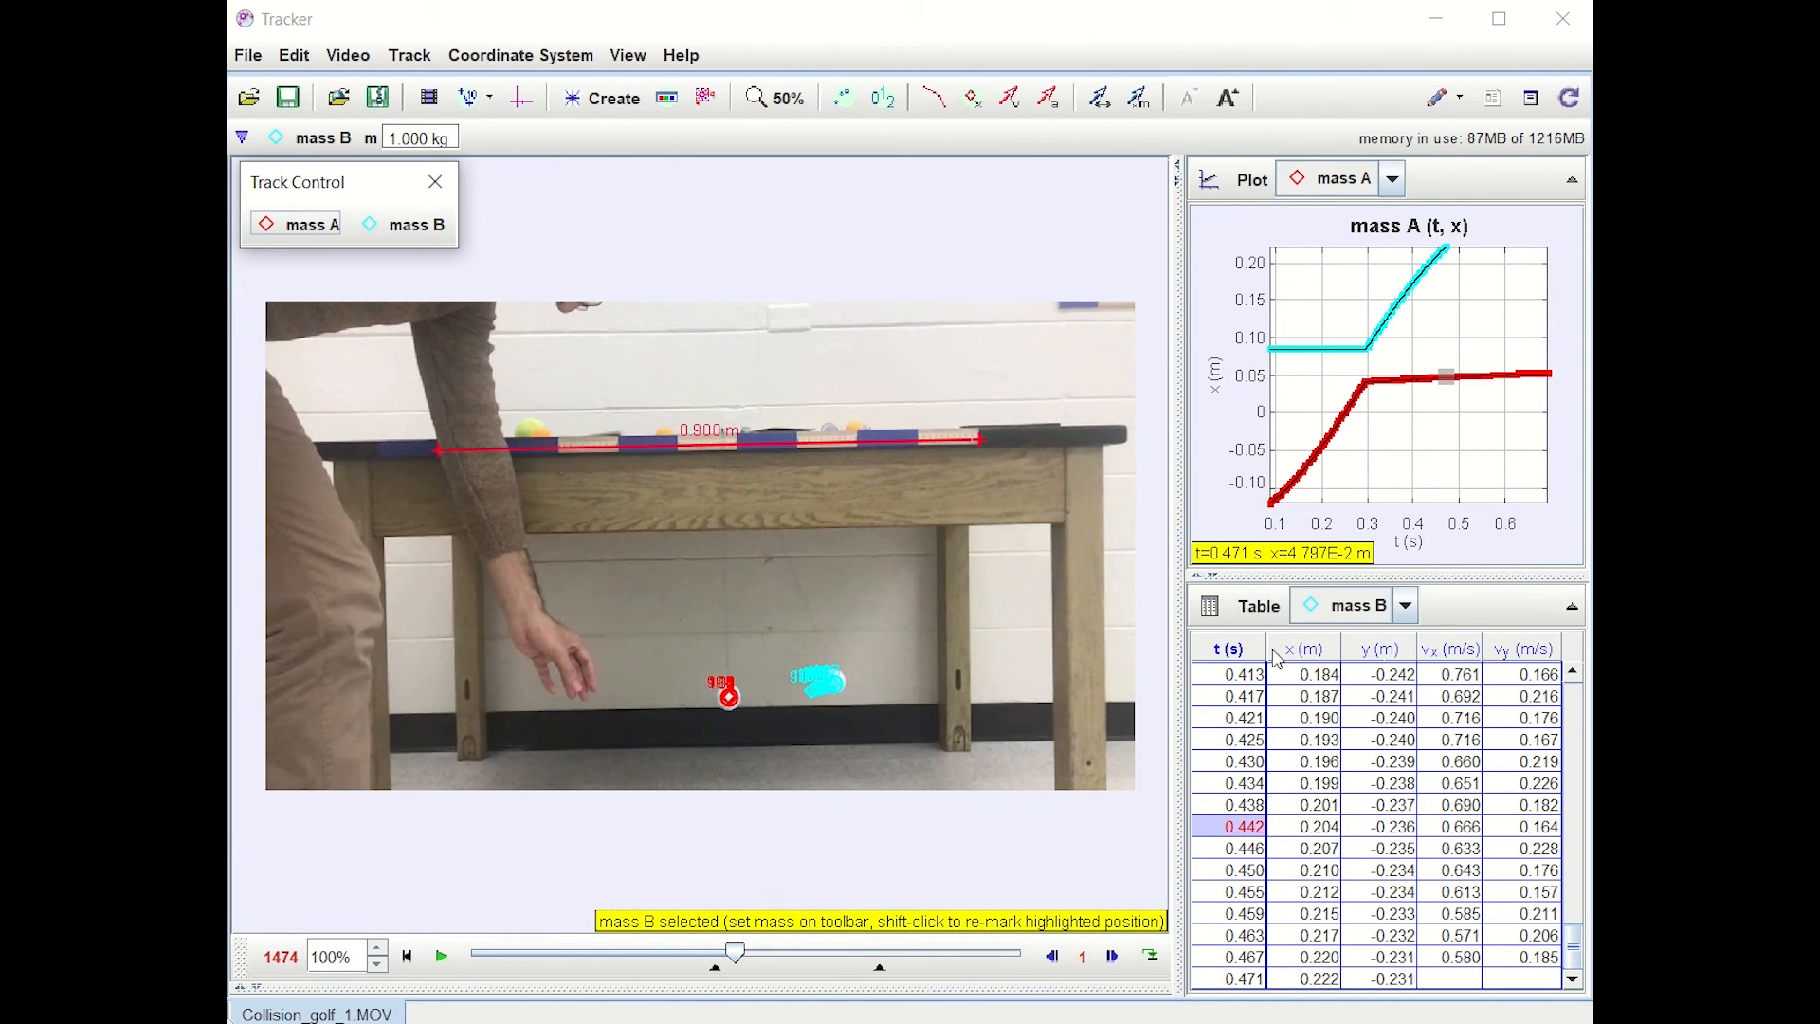
Step: Remove the vx and vy columns from mass B's data table
{"action": "left_click", "coordinate": [1262, 622]}
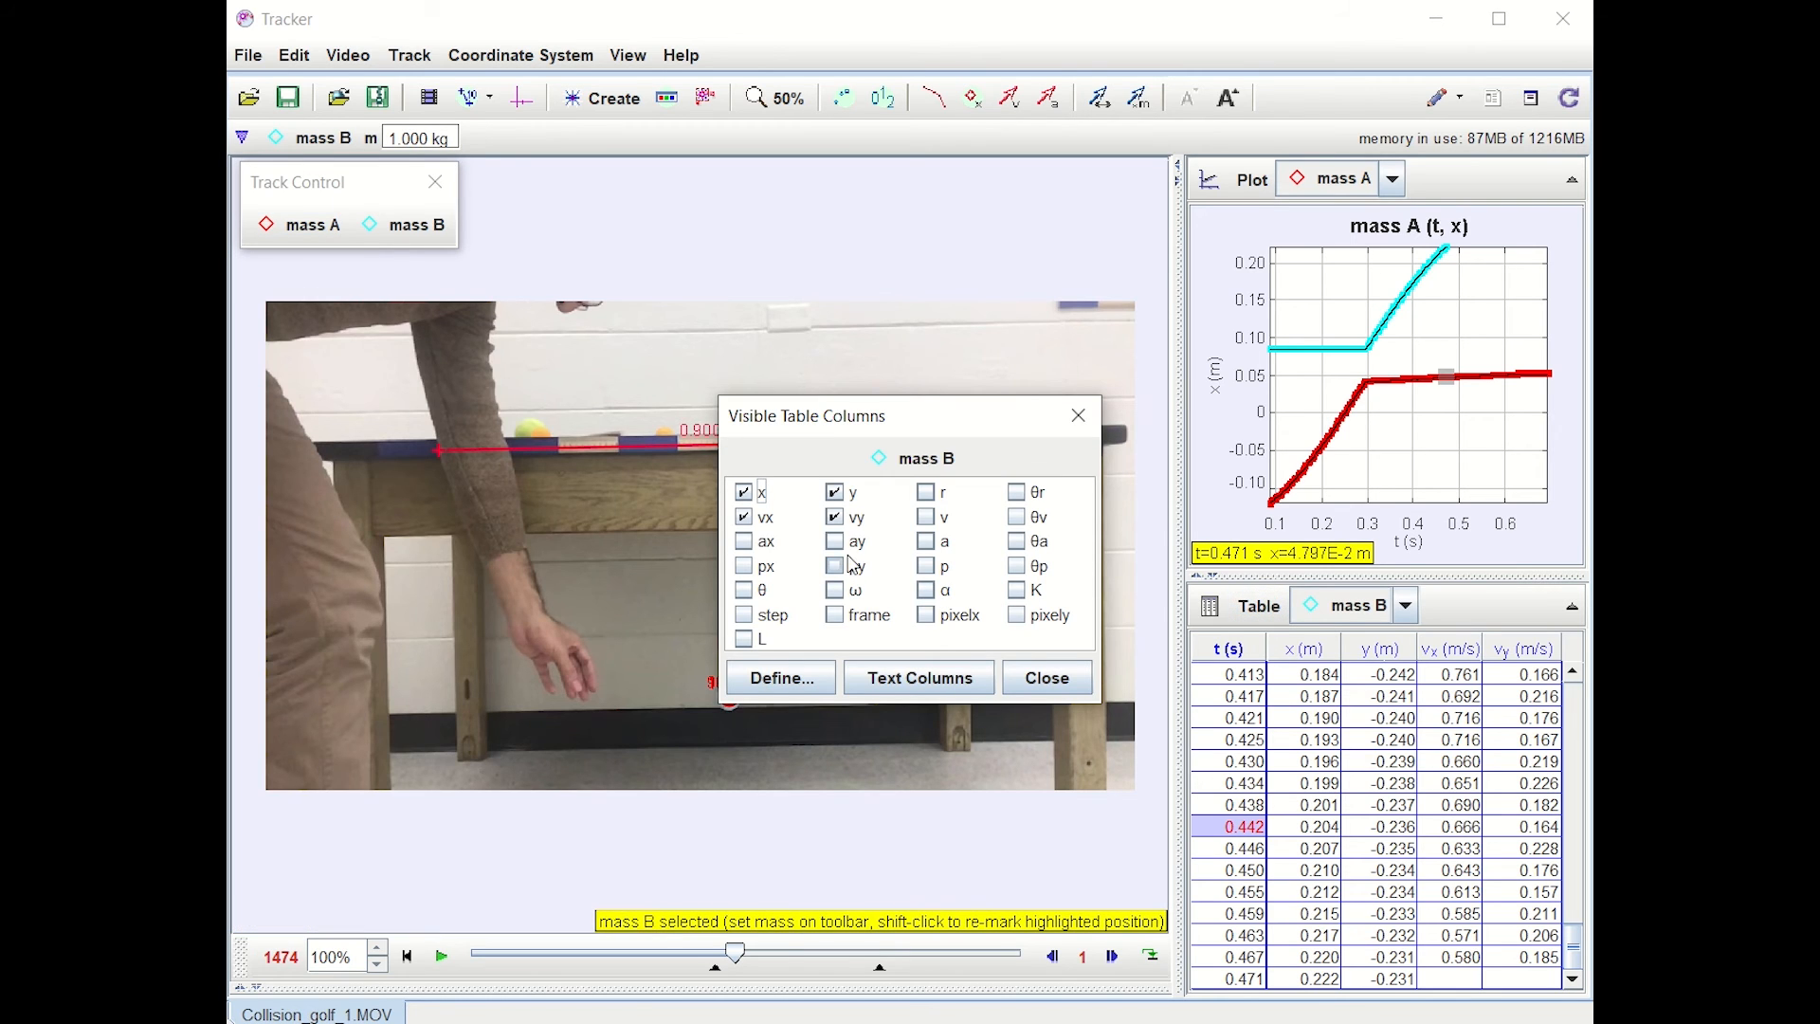
{"action": "left_click", "coordinate": [838, 519]}
{"action": "left_click", "coordinate": [761, 527]}
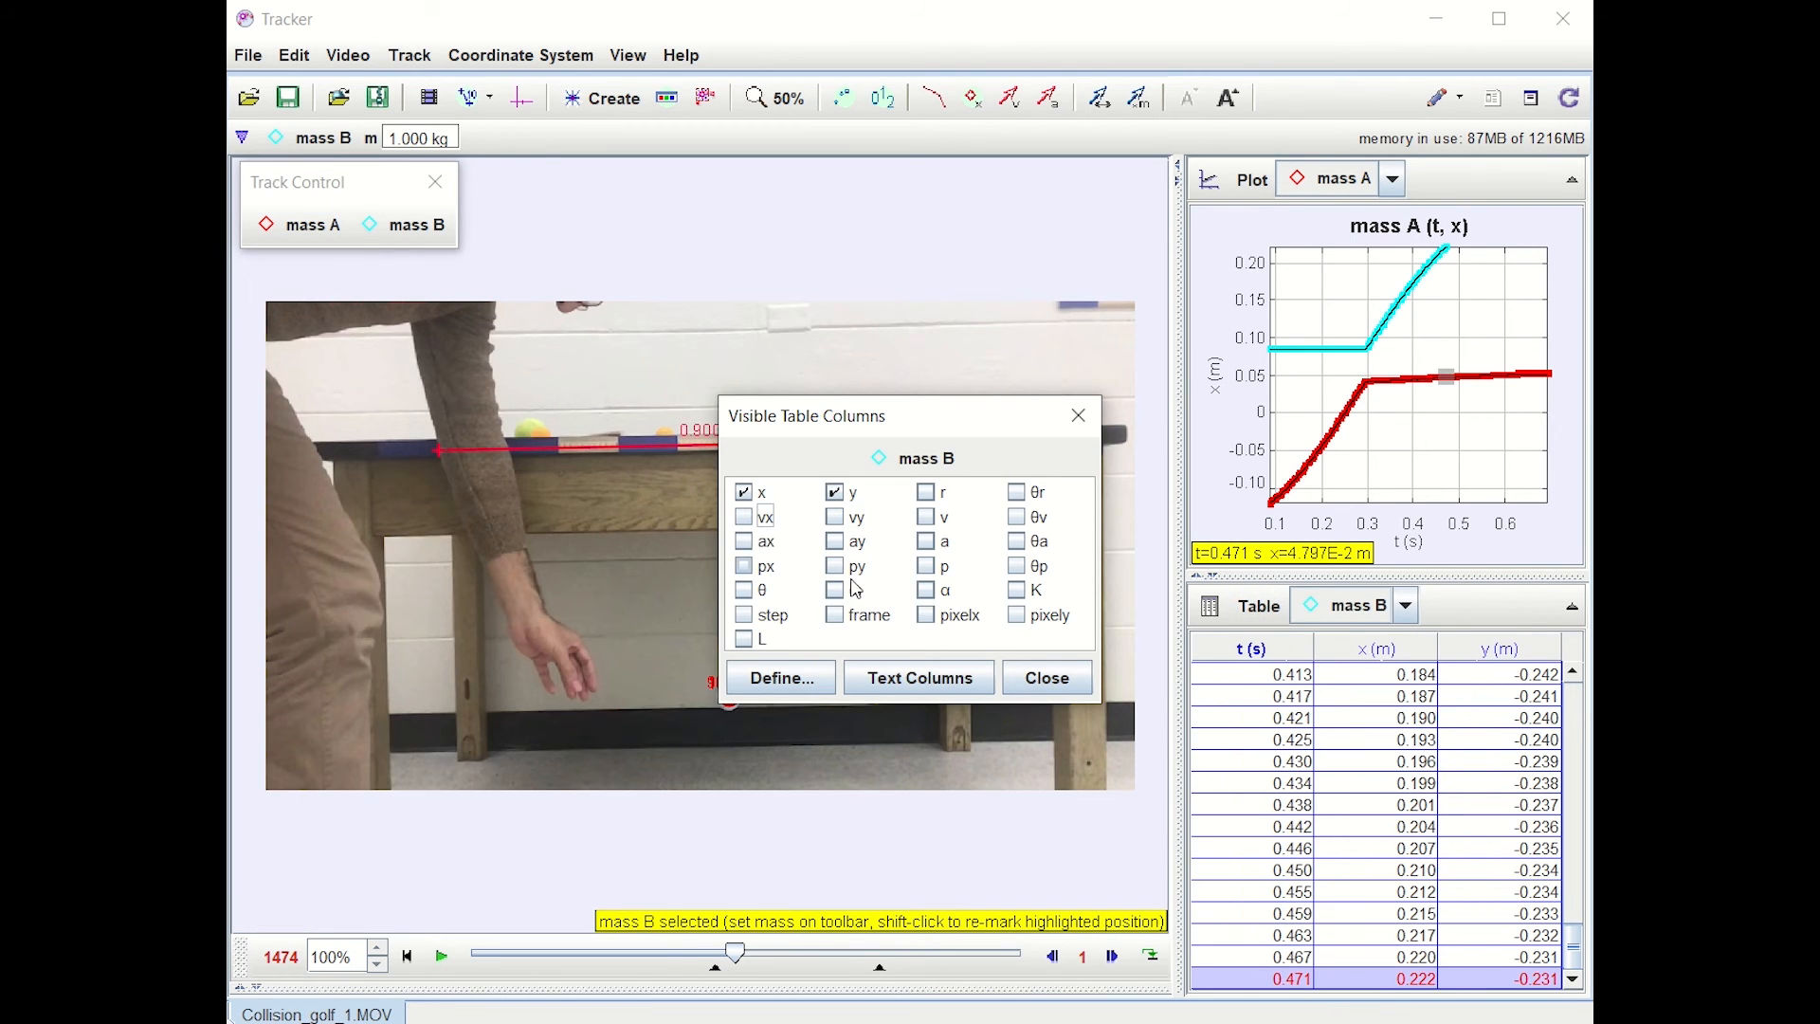
{"action": "left_click", "coordinate": [1047, 677]}
Step: Show the vx and vy velocity columns alongside x and y in mass B's data table
{"action": "left_click", "coordinate": [1253, 606]}
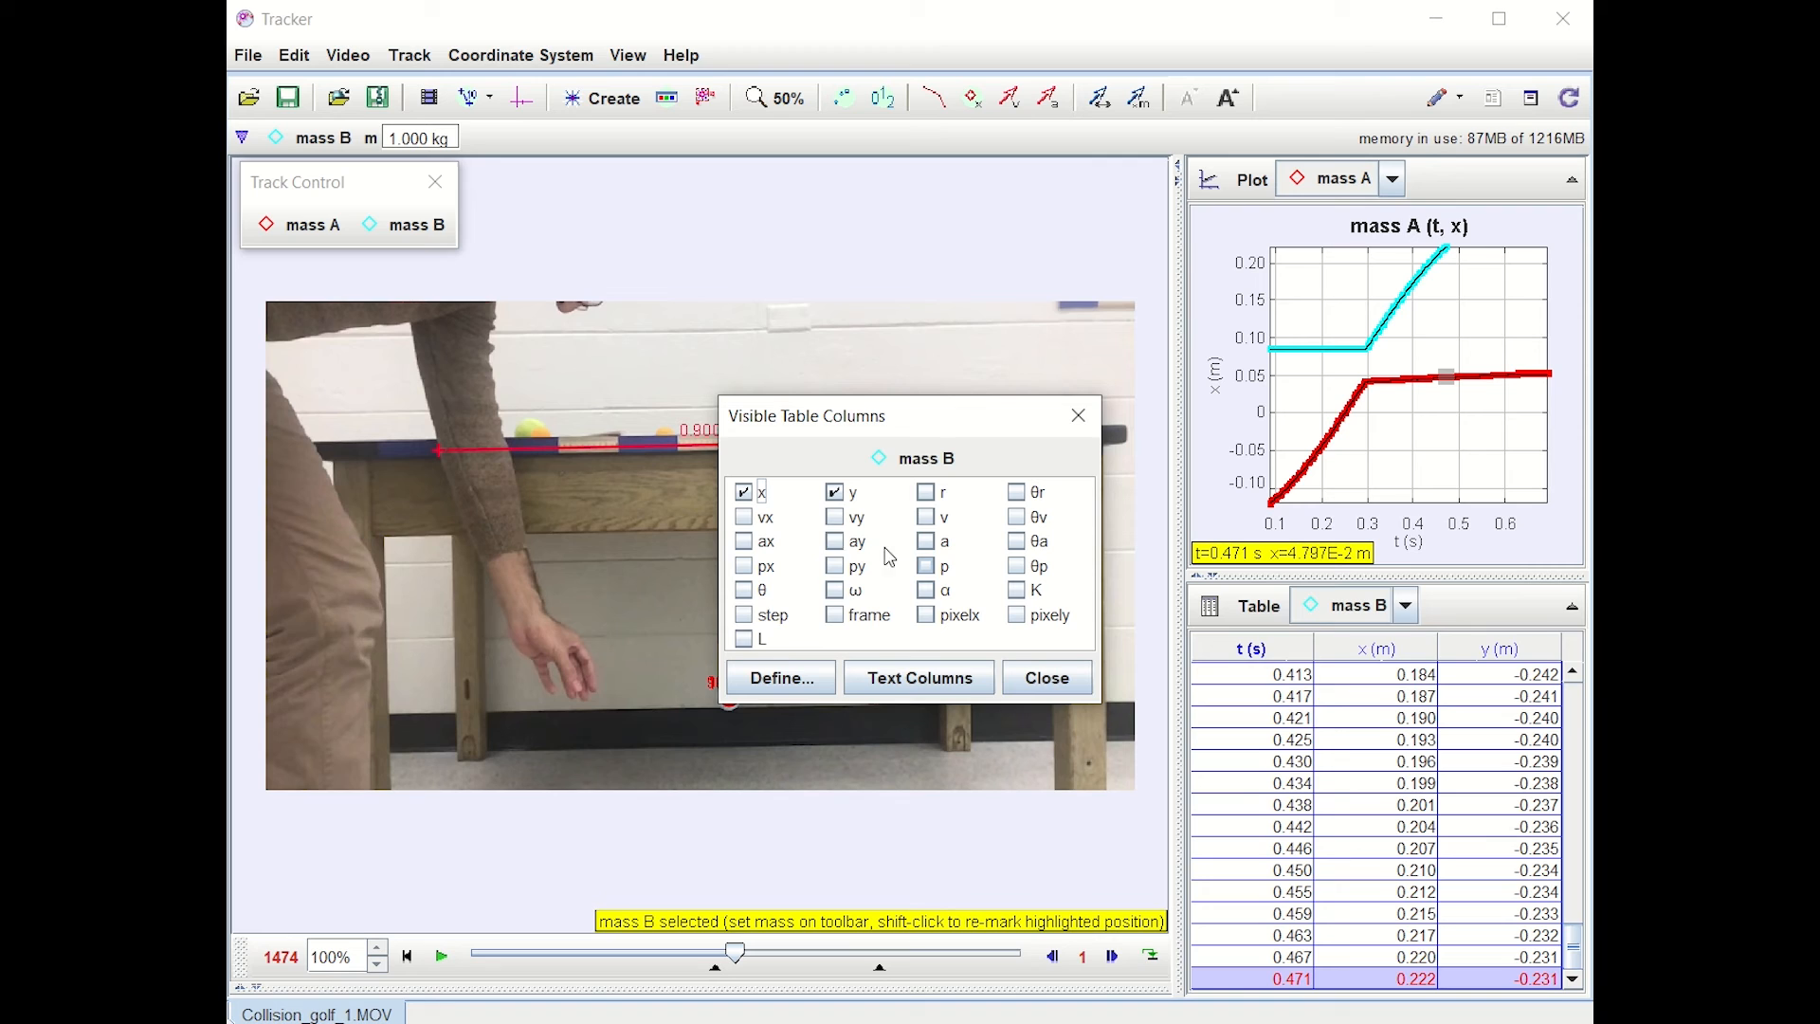
{"action": "left_click", "coordinate": [762, 523]}
{"action": "left_click", "coordinate": [838, 520]}
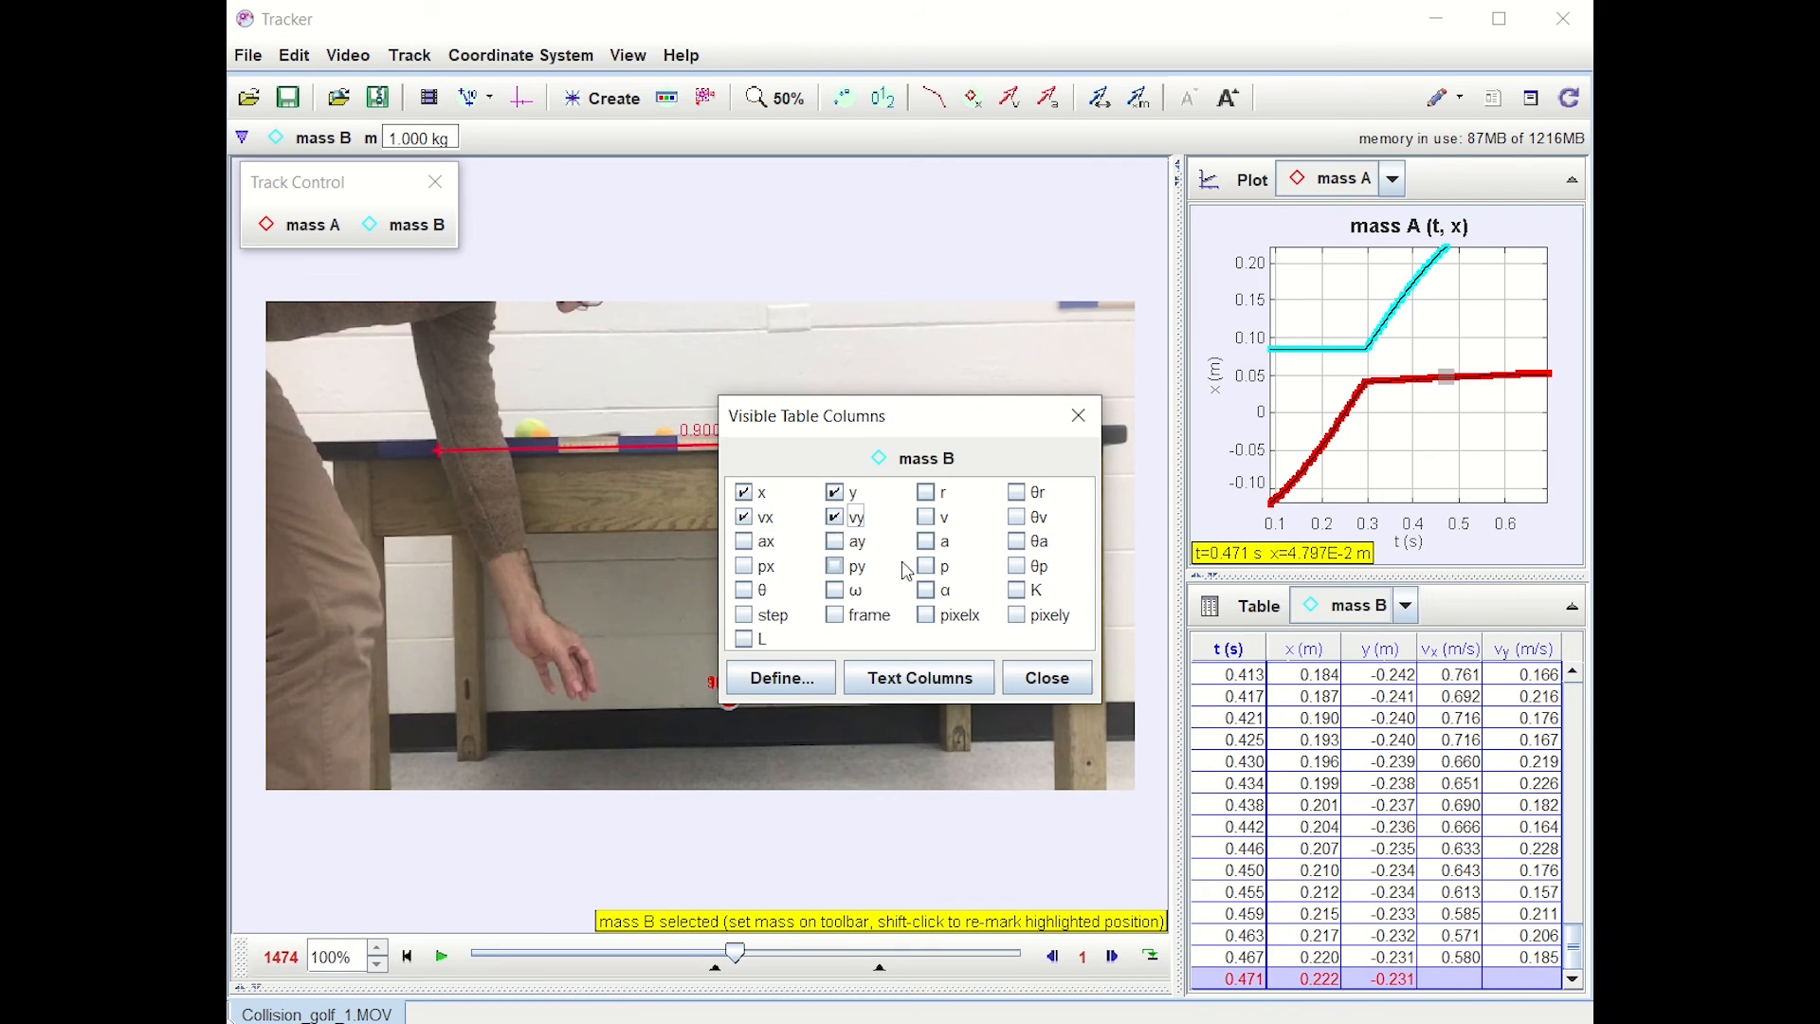
{"action": "left_click", "coordinate": [1047, 677]}
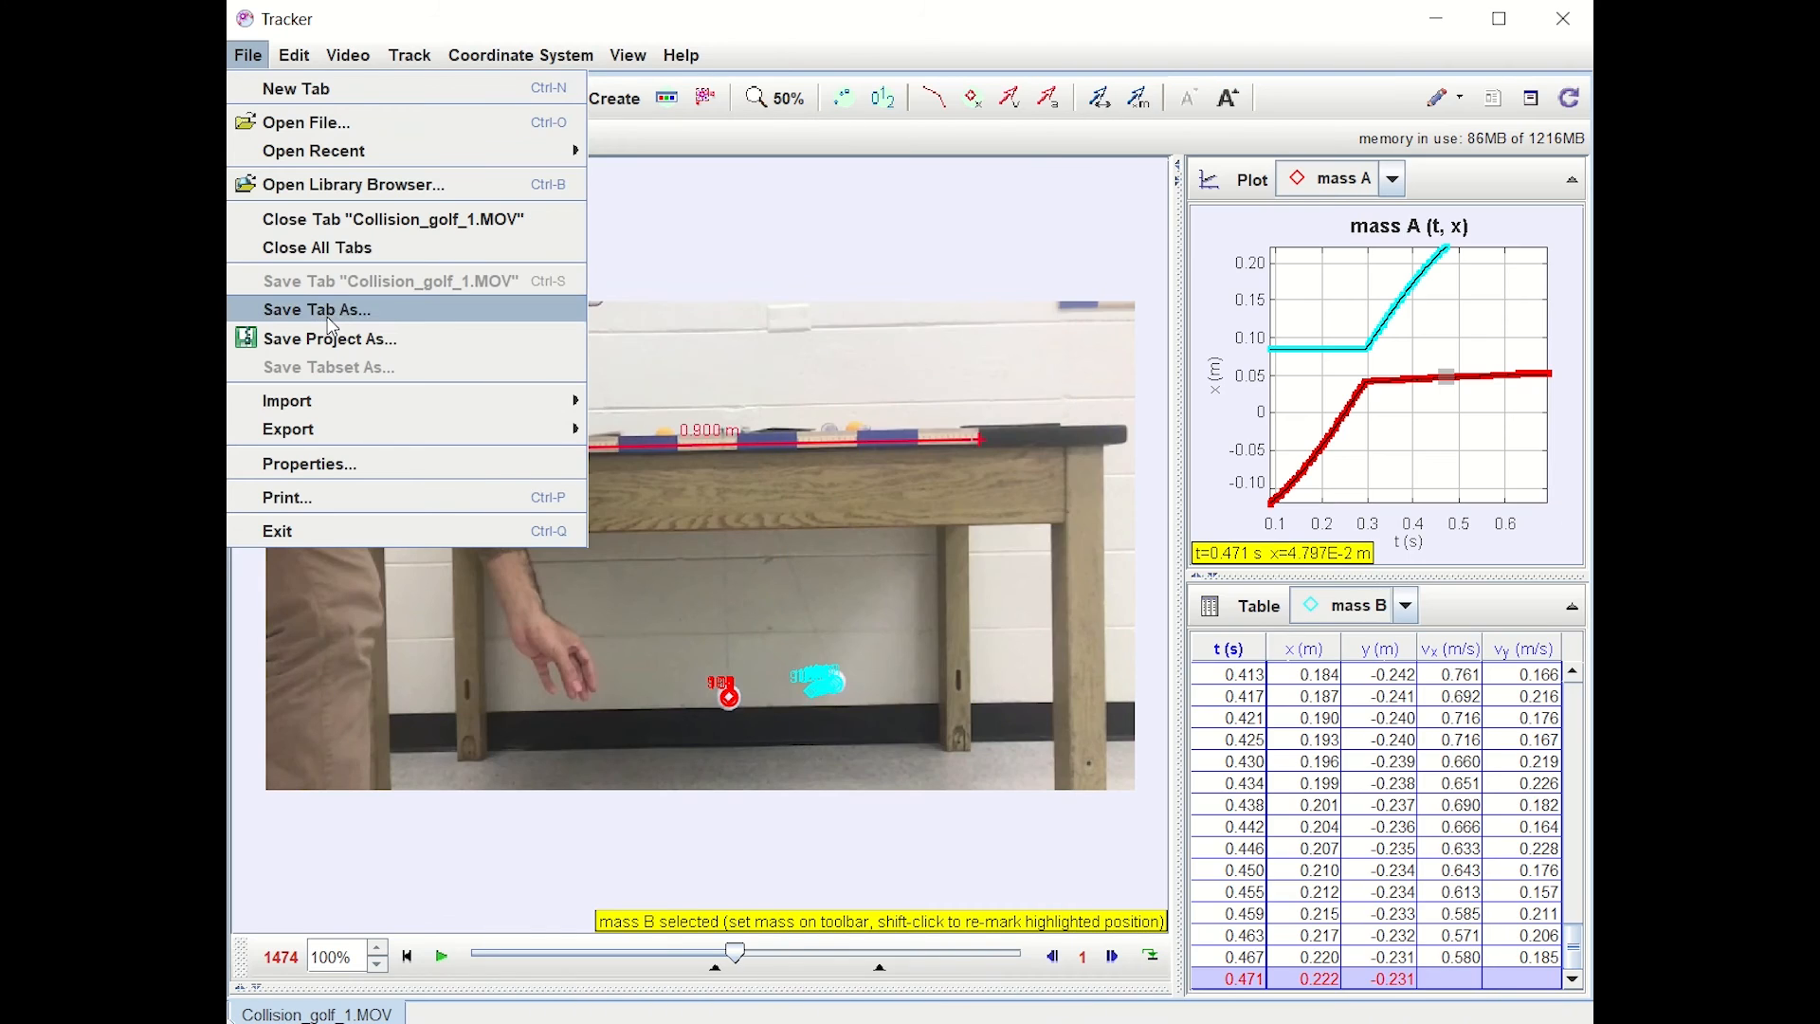
Step: Export all cells of mass B's table at full precision with tab delimiter to test_B.txt in the videos folder
{"action": "mouse_move", "coordinate": [322, 412]}
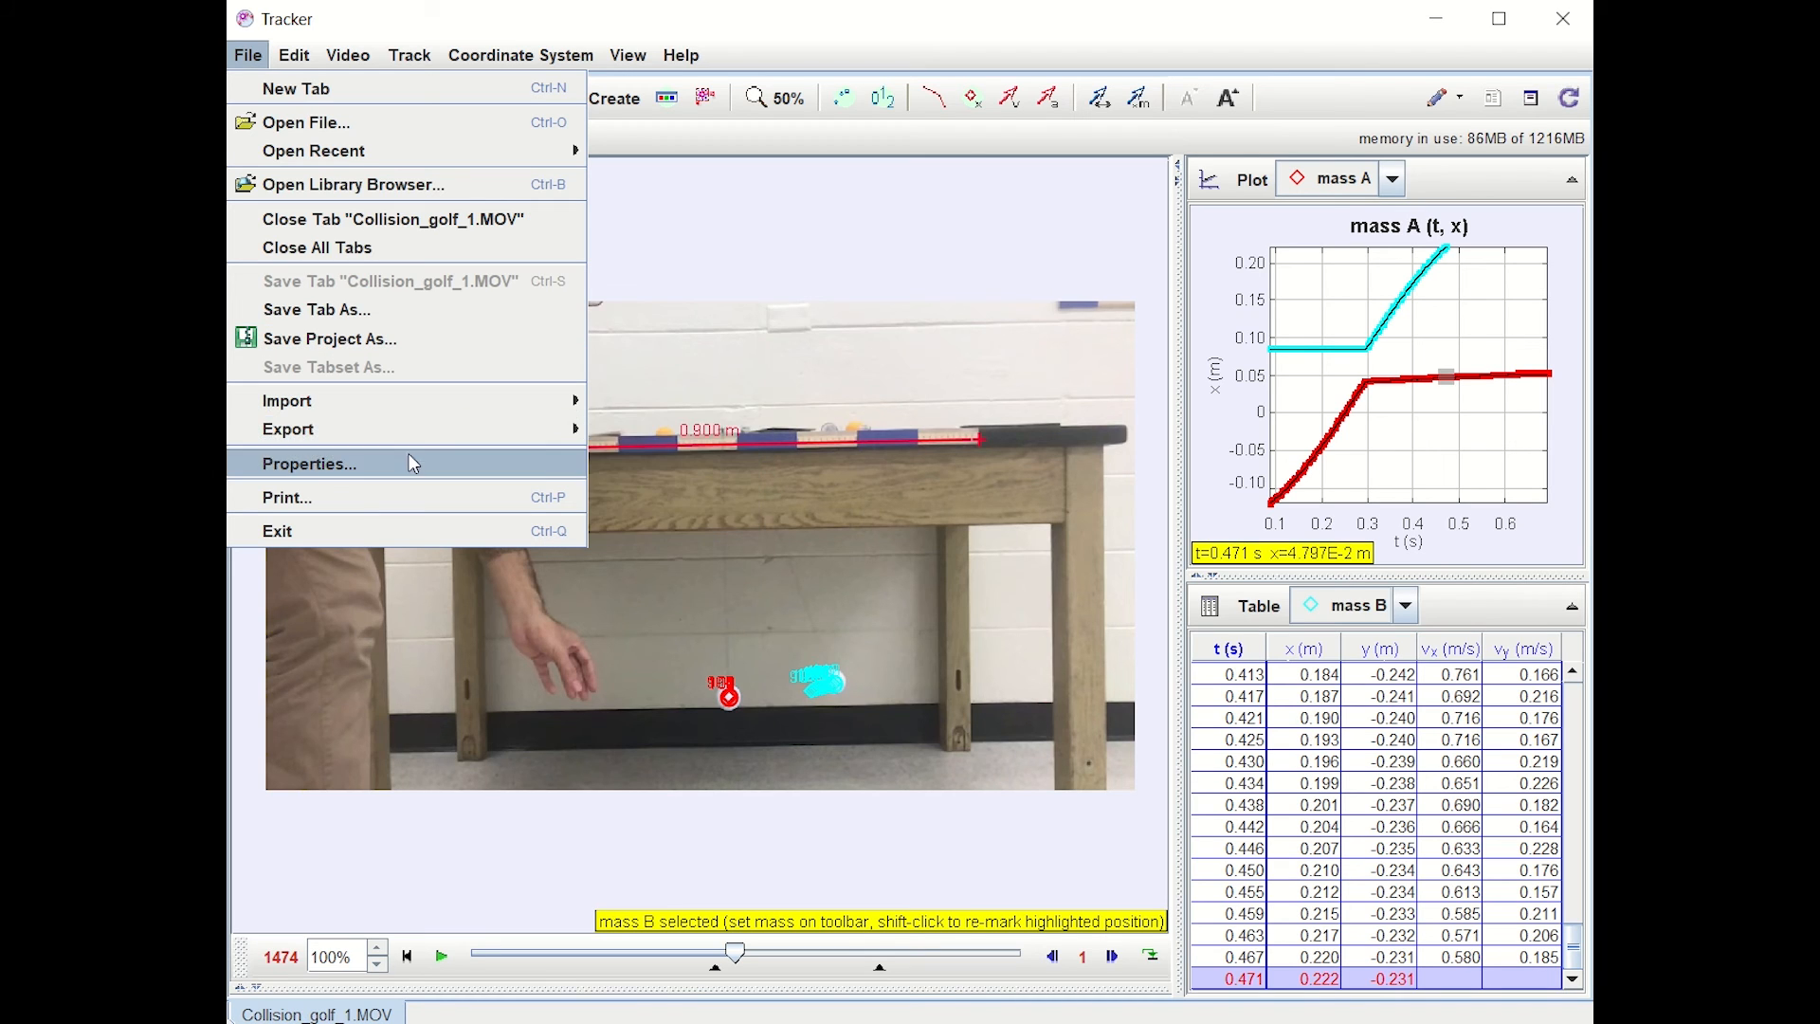
{"action": "mouse_move", "coordinate": [547, 431]}
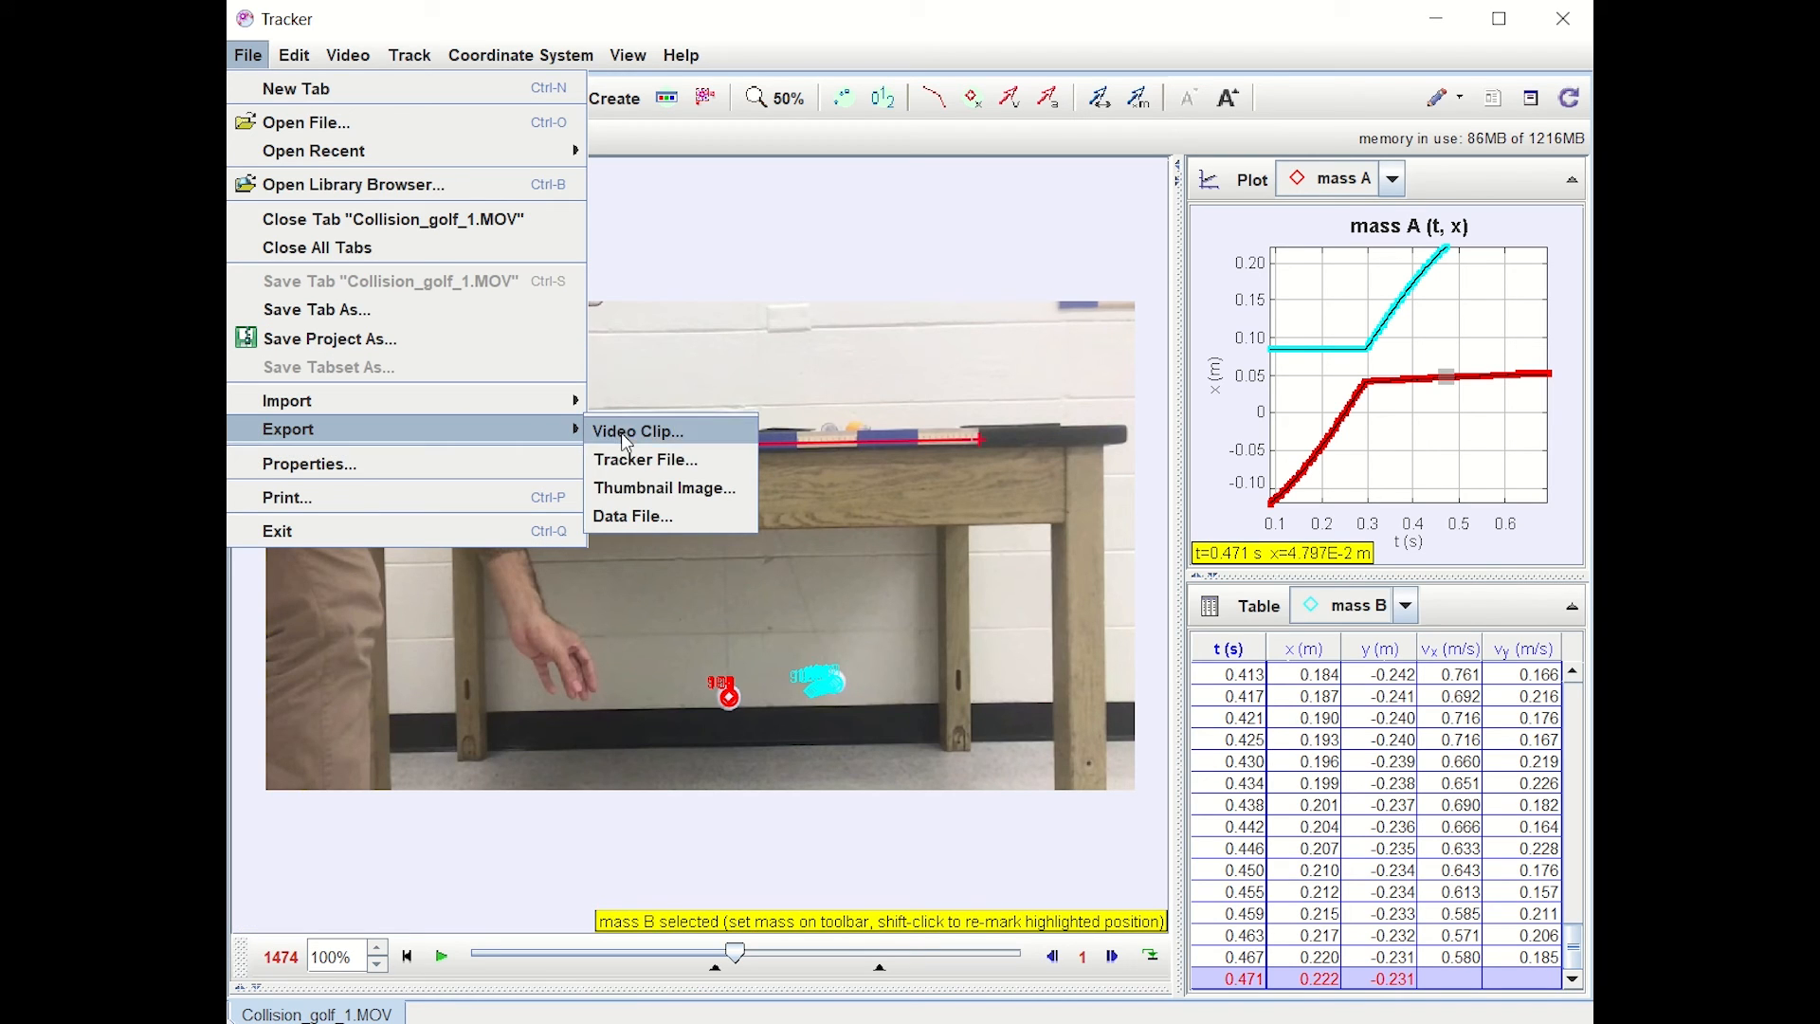
{"action": "left_click", "coordinate": [637, 513]}
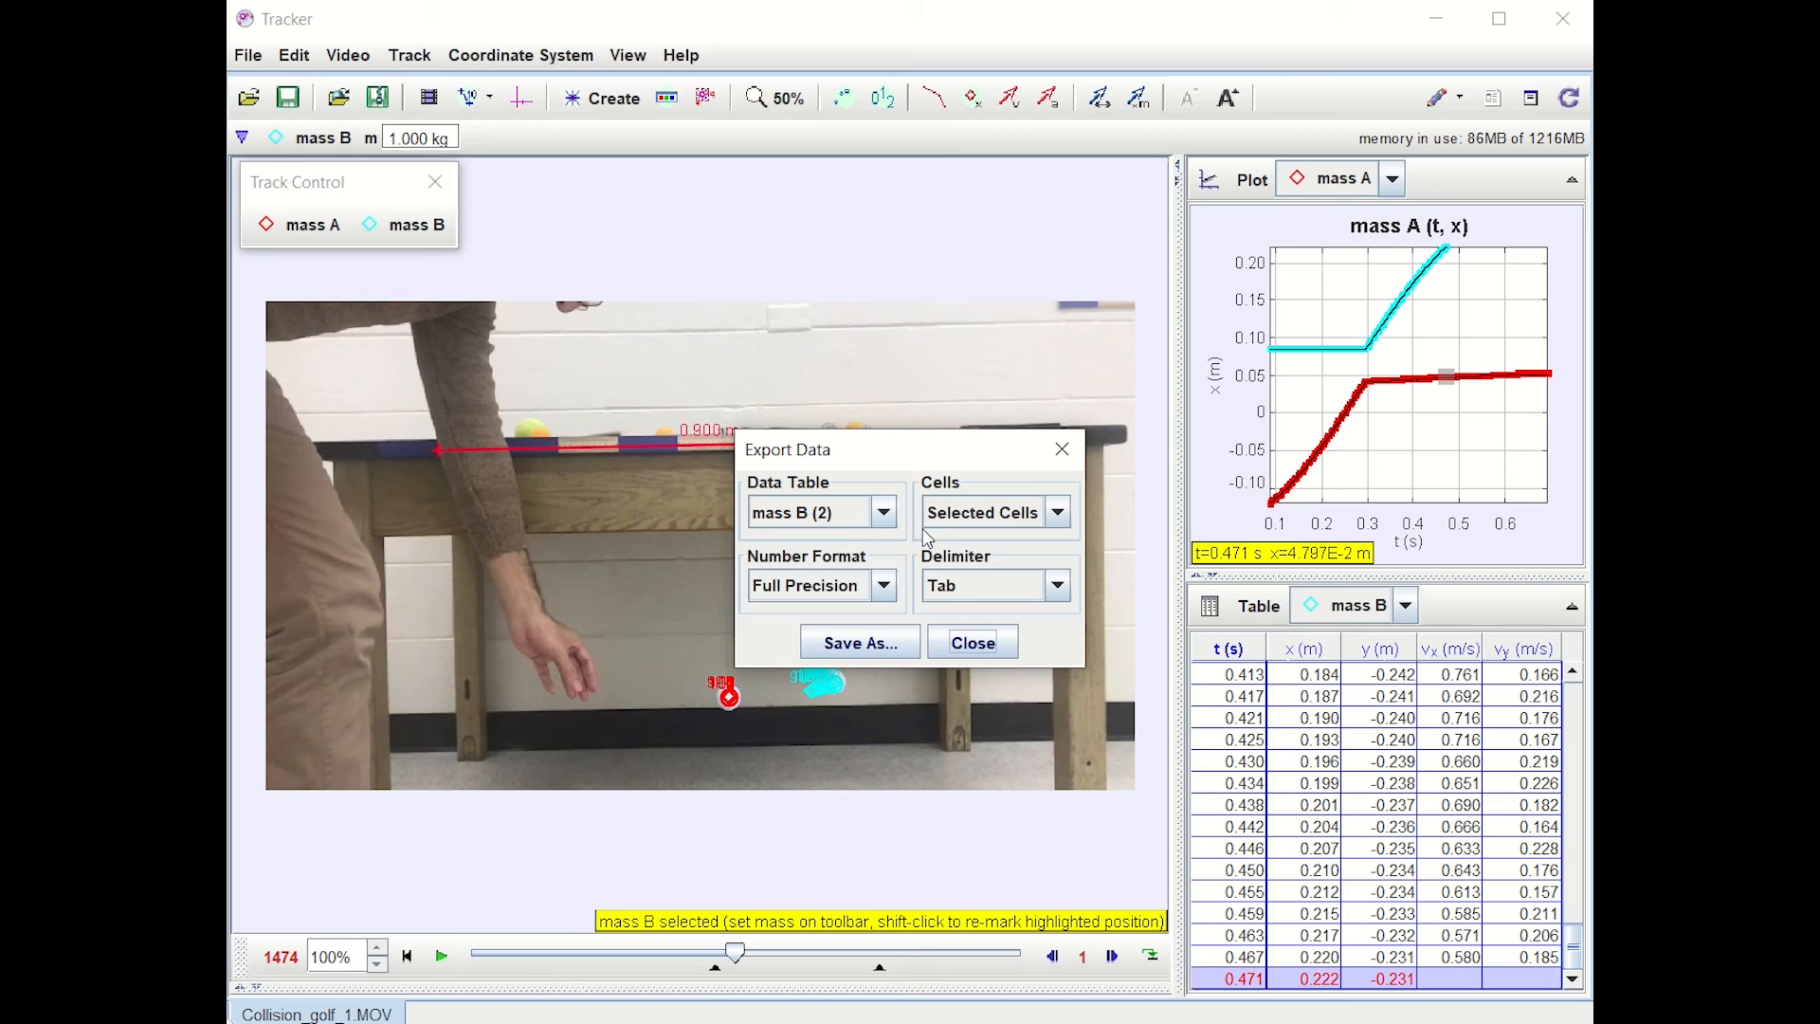
{"action": "left_click", "coordinate": [1050, 526]}
{"action": "left_click", "coordinate": [1021, 570]}
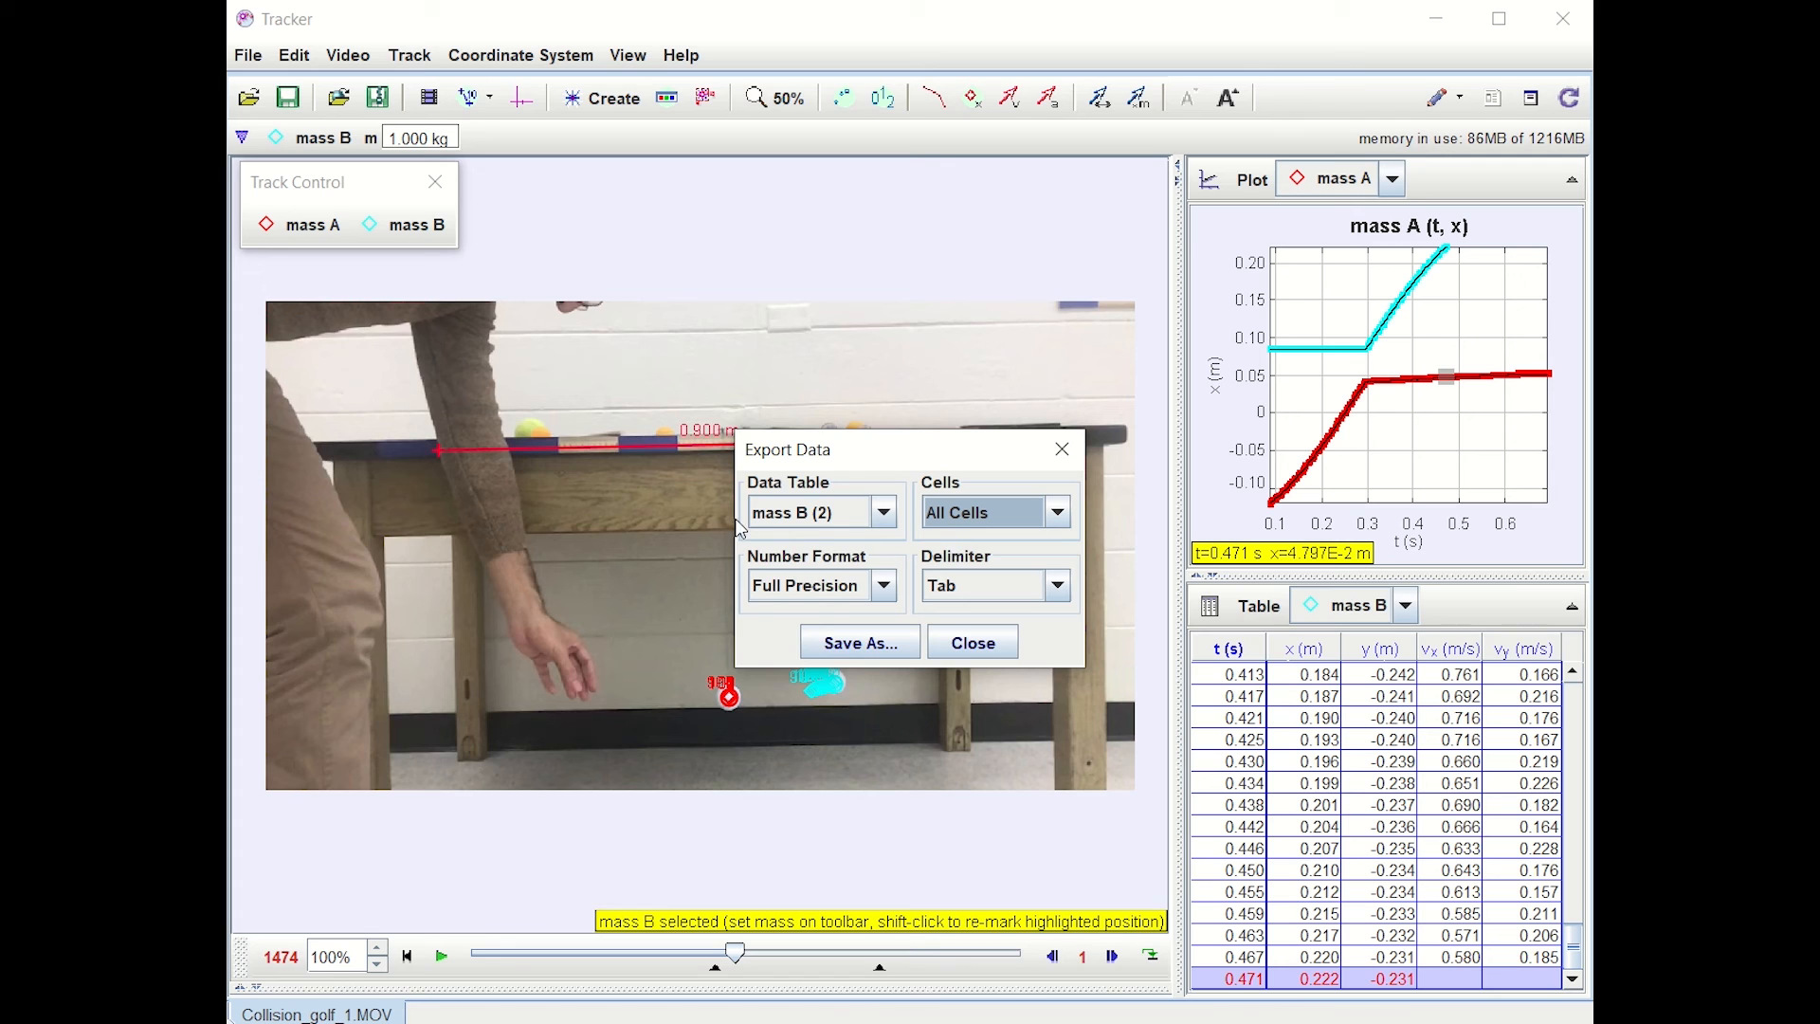
{"action": "left_click", "coordinate": [859, 641]}
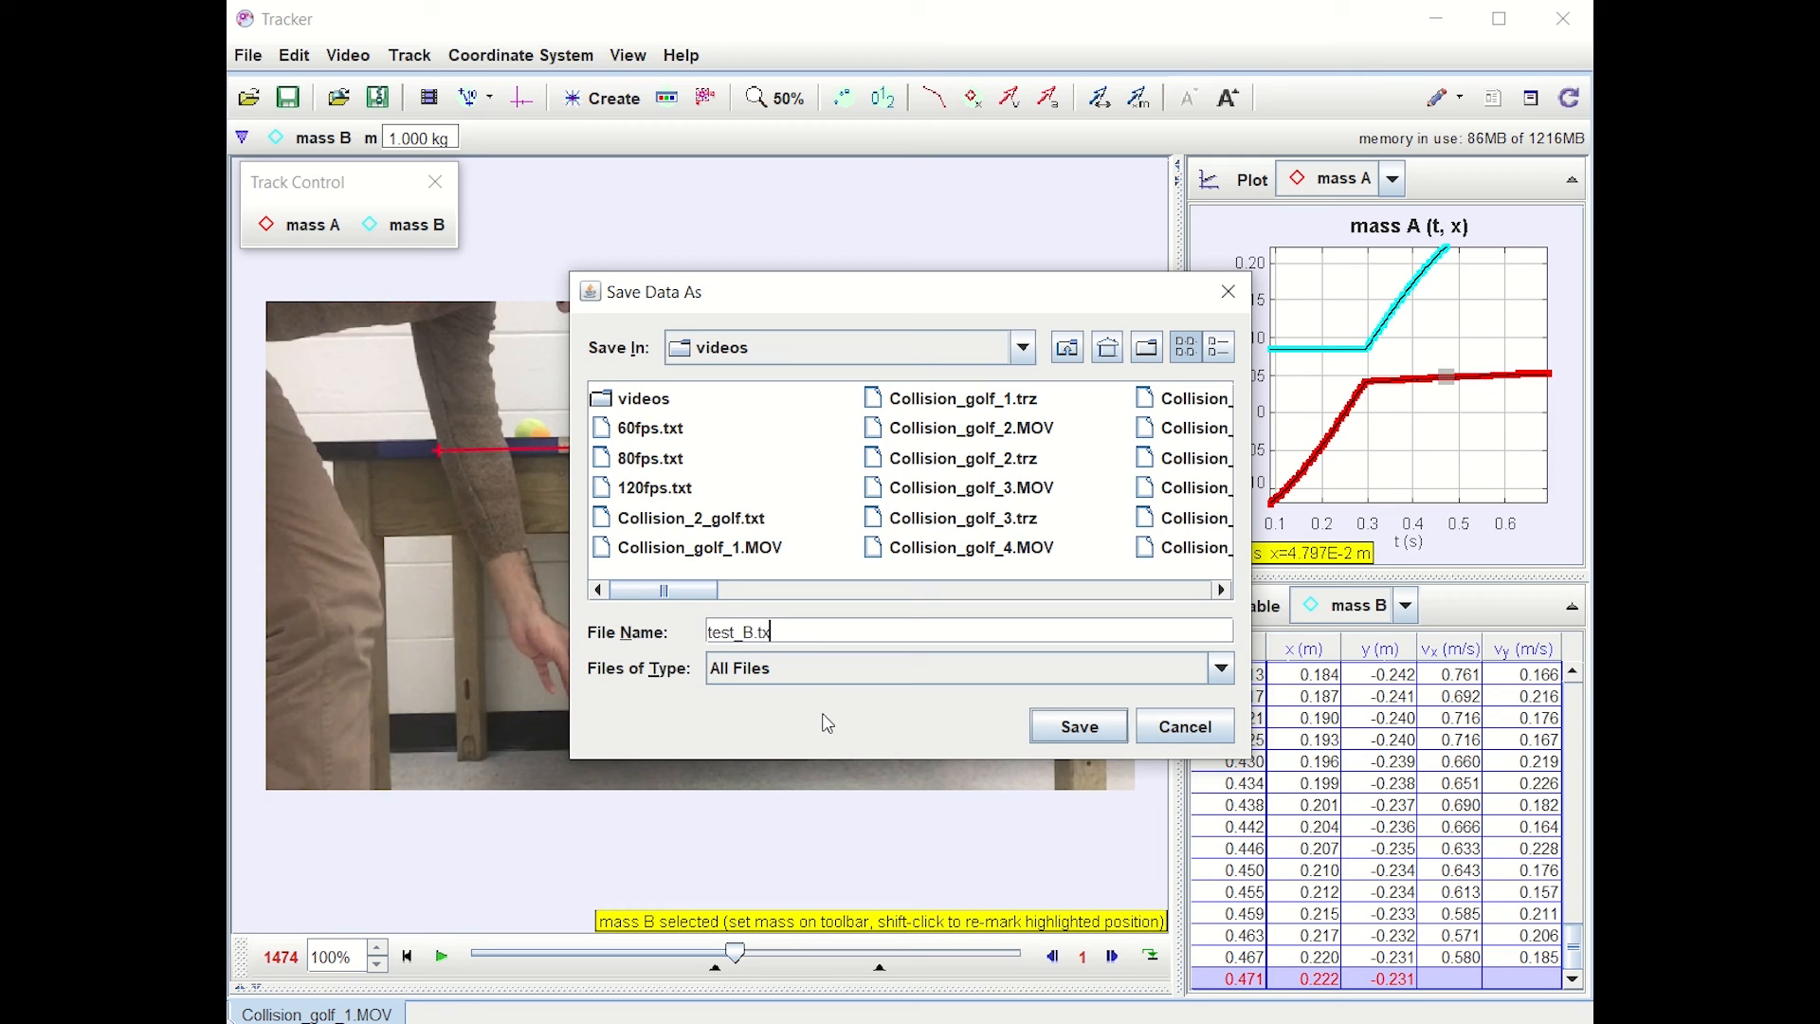
{"action": "left_click", "coordinate": [1086, 732]}
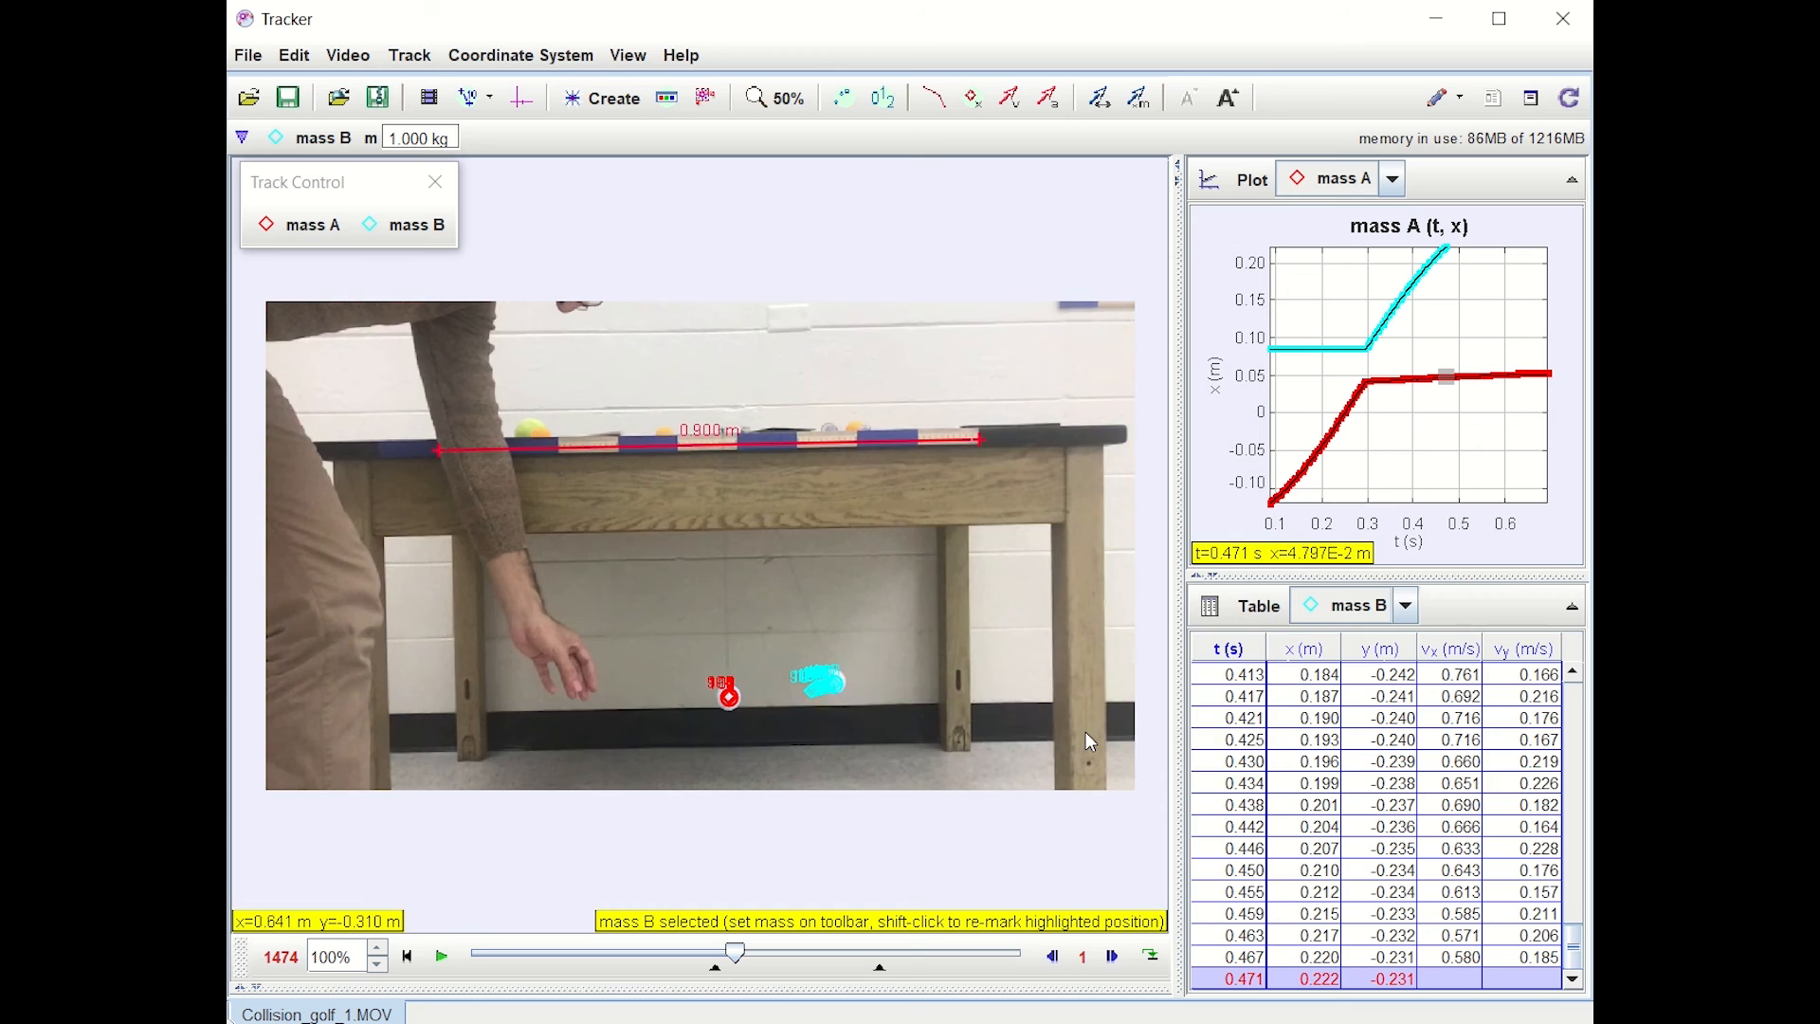
Step: Switch the data table to mass A and add its vy and vx velocity columns
{"action": "left_click", "coordinate": [1408, 607]}
{"action": "left_click", "coordinate": [1386, 634]}
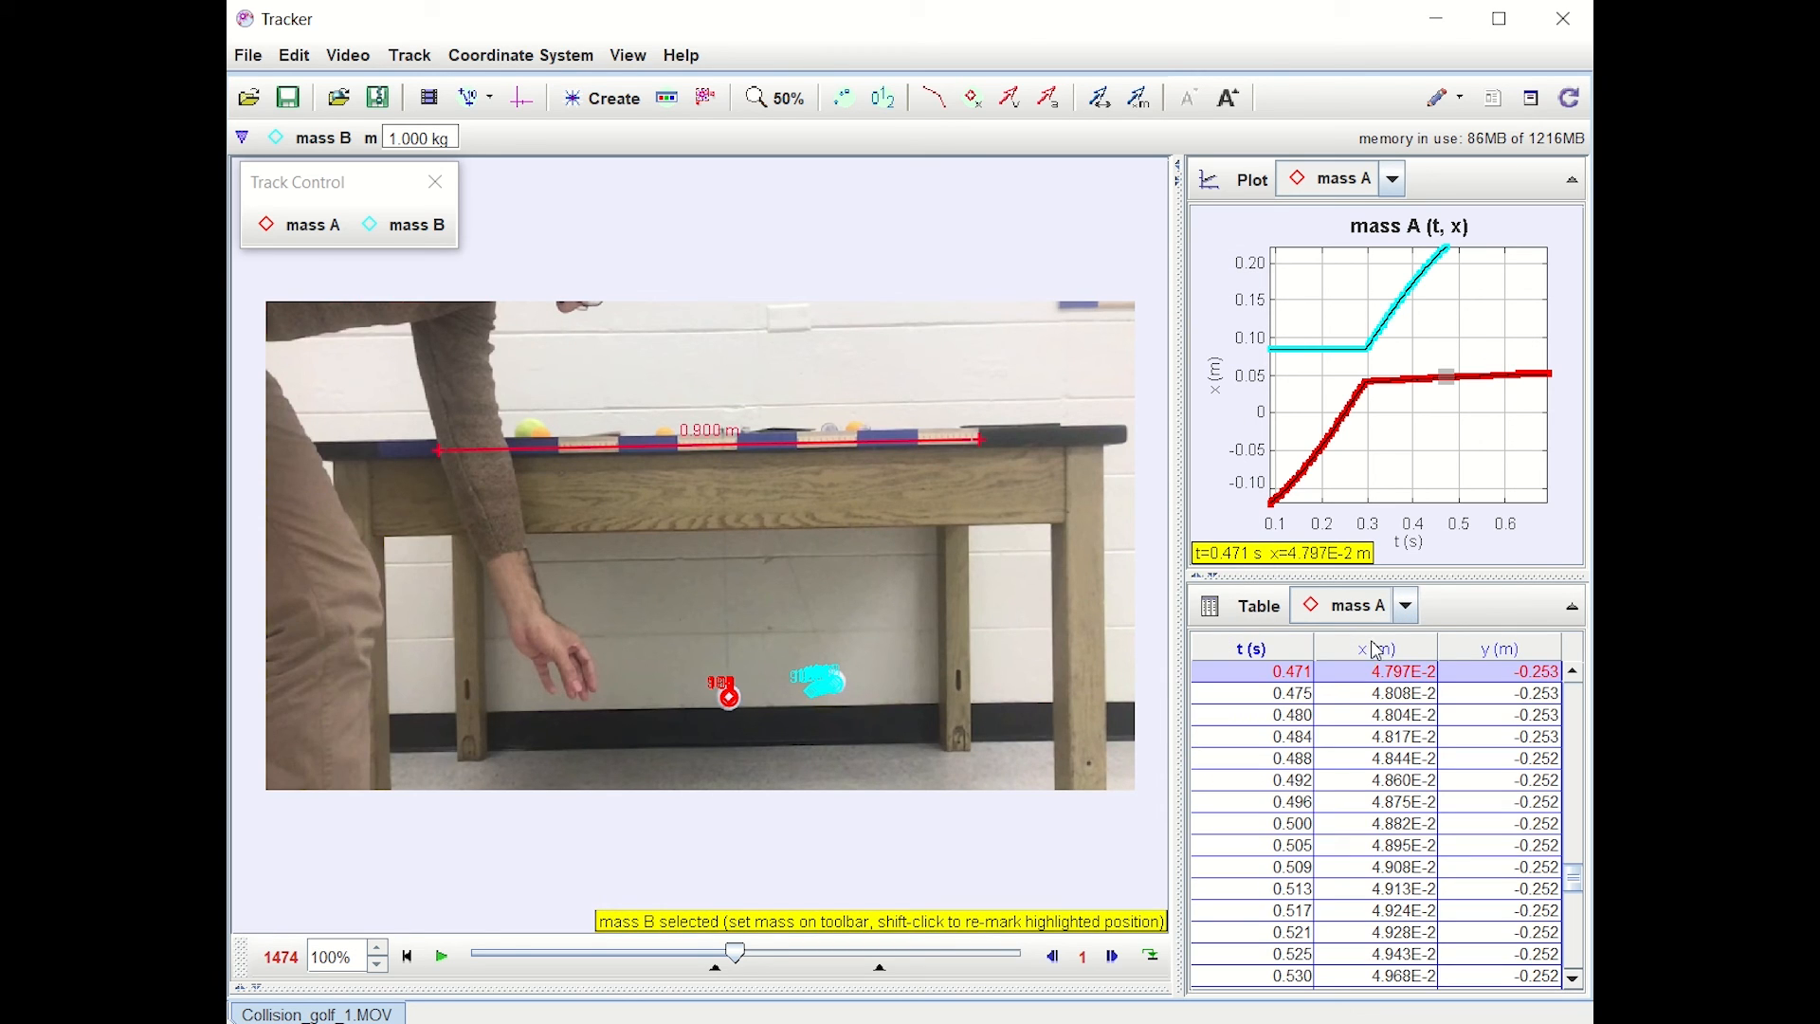
{"action": "left_click", "coordinate": [1254, 607]}
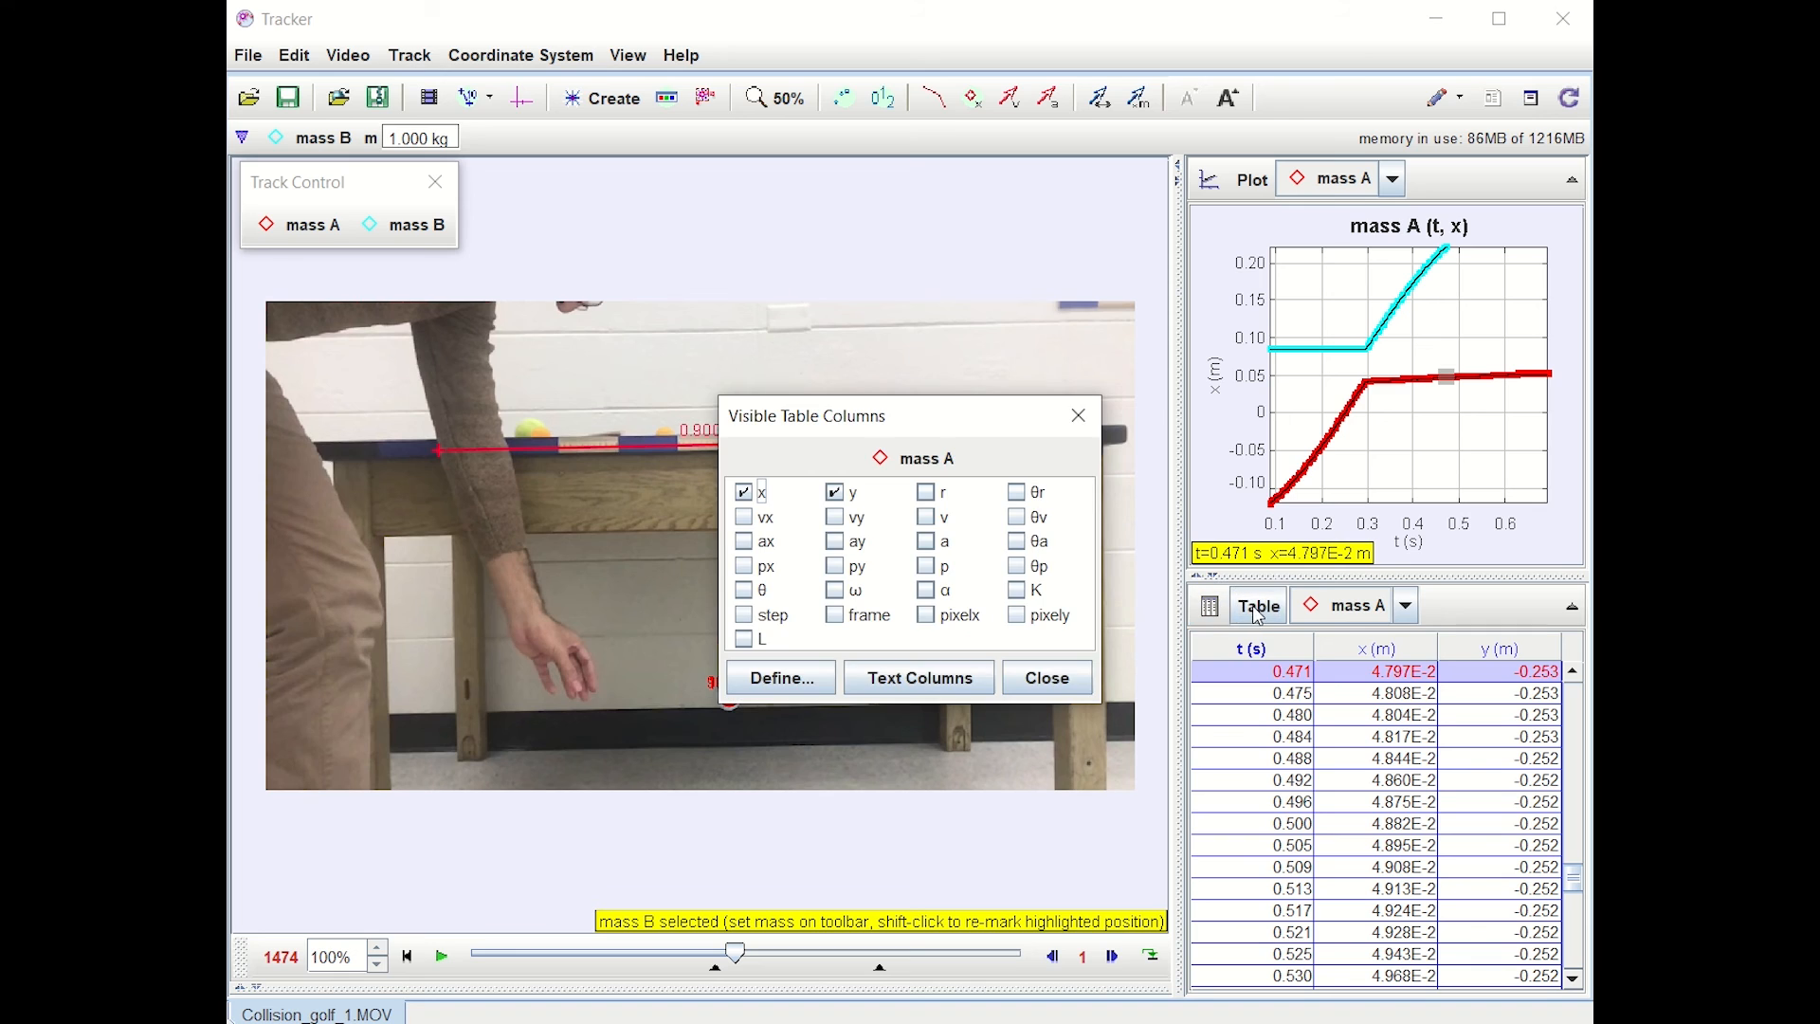
{"action": "left_click", "coordinate": [834, 517]}
{"action": "left_click", "coordinate": [744, 518]}
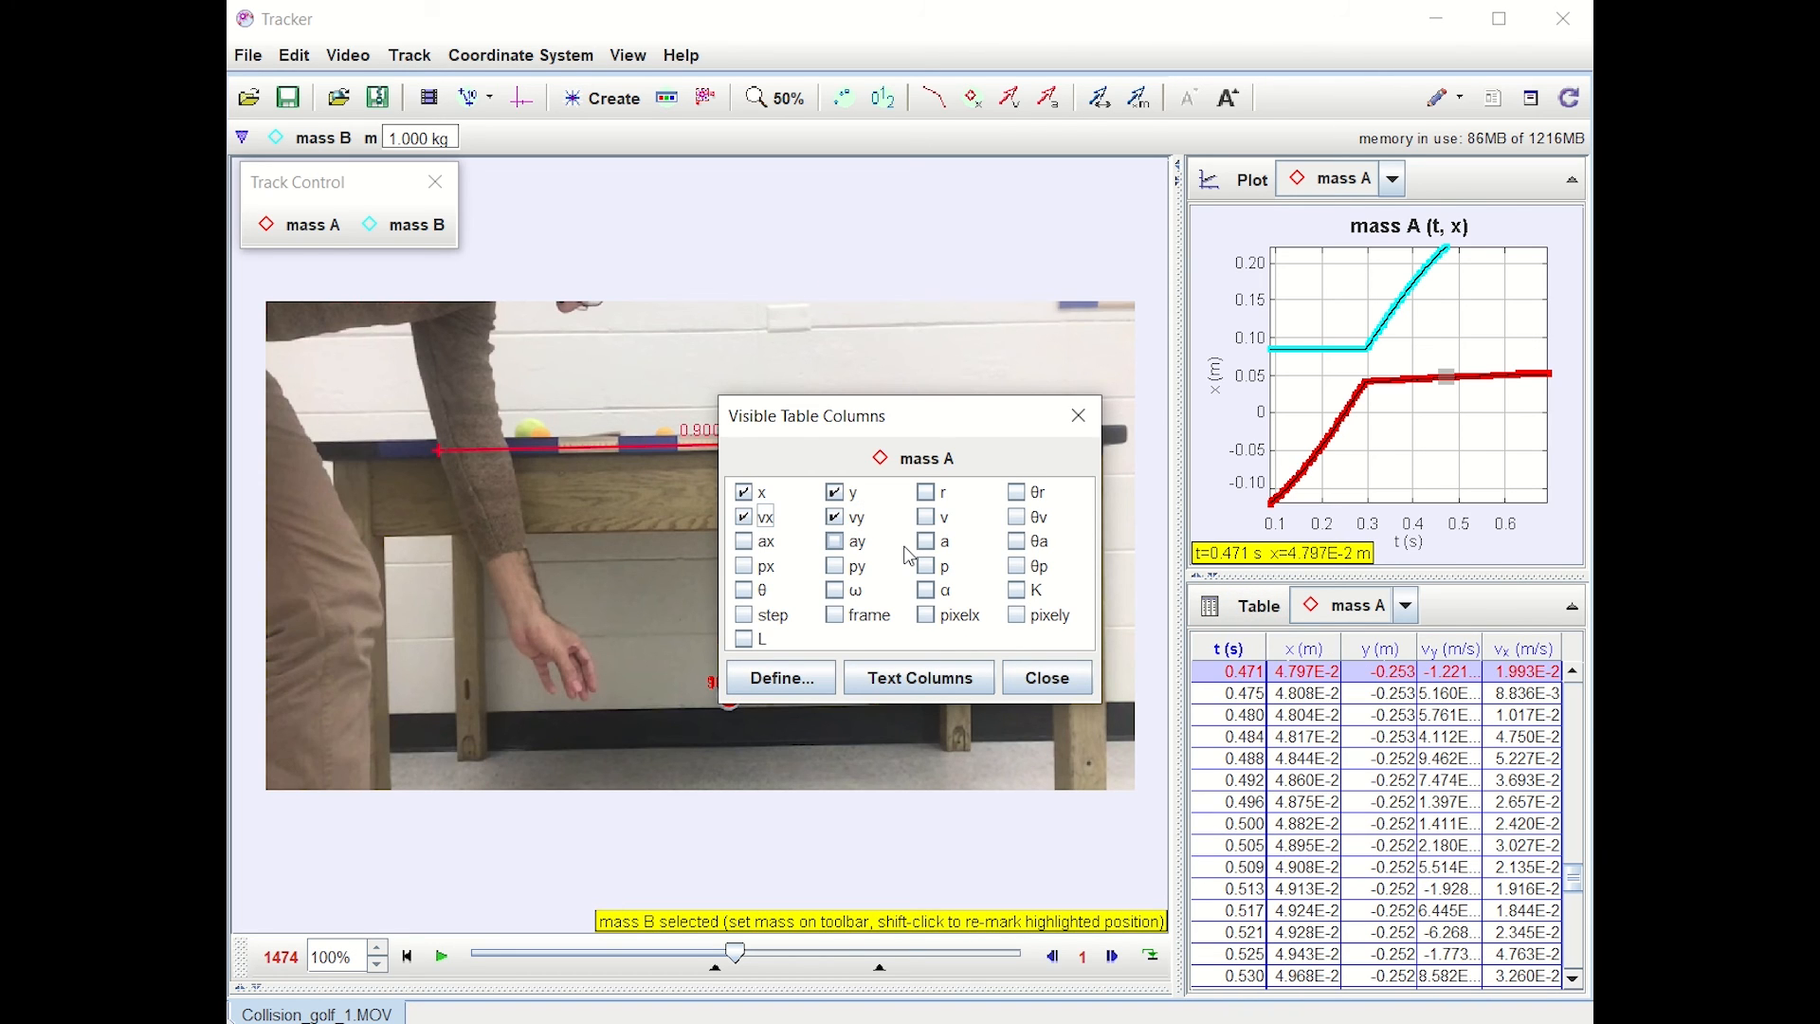
{"action": "left_click", "coordinate": [1016, 678]}
Step: Export all cells of mass A's table at full precision with tab delimiter to test-A.txt in the videos folder
{"action": "left_click", "coordinate": [248, 55]}
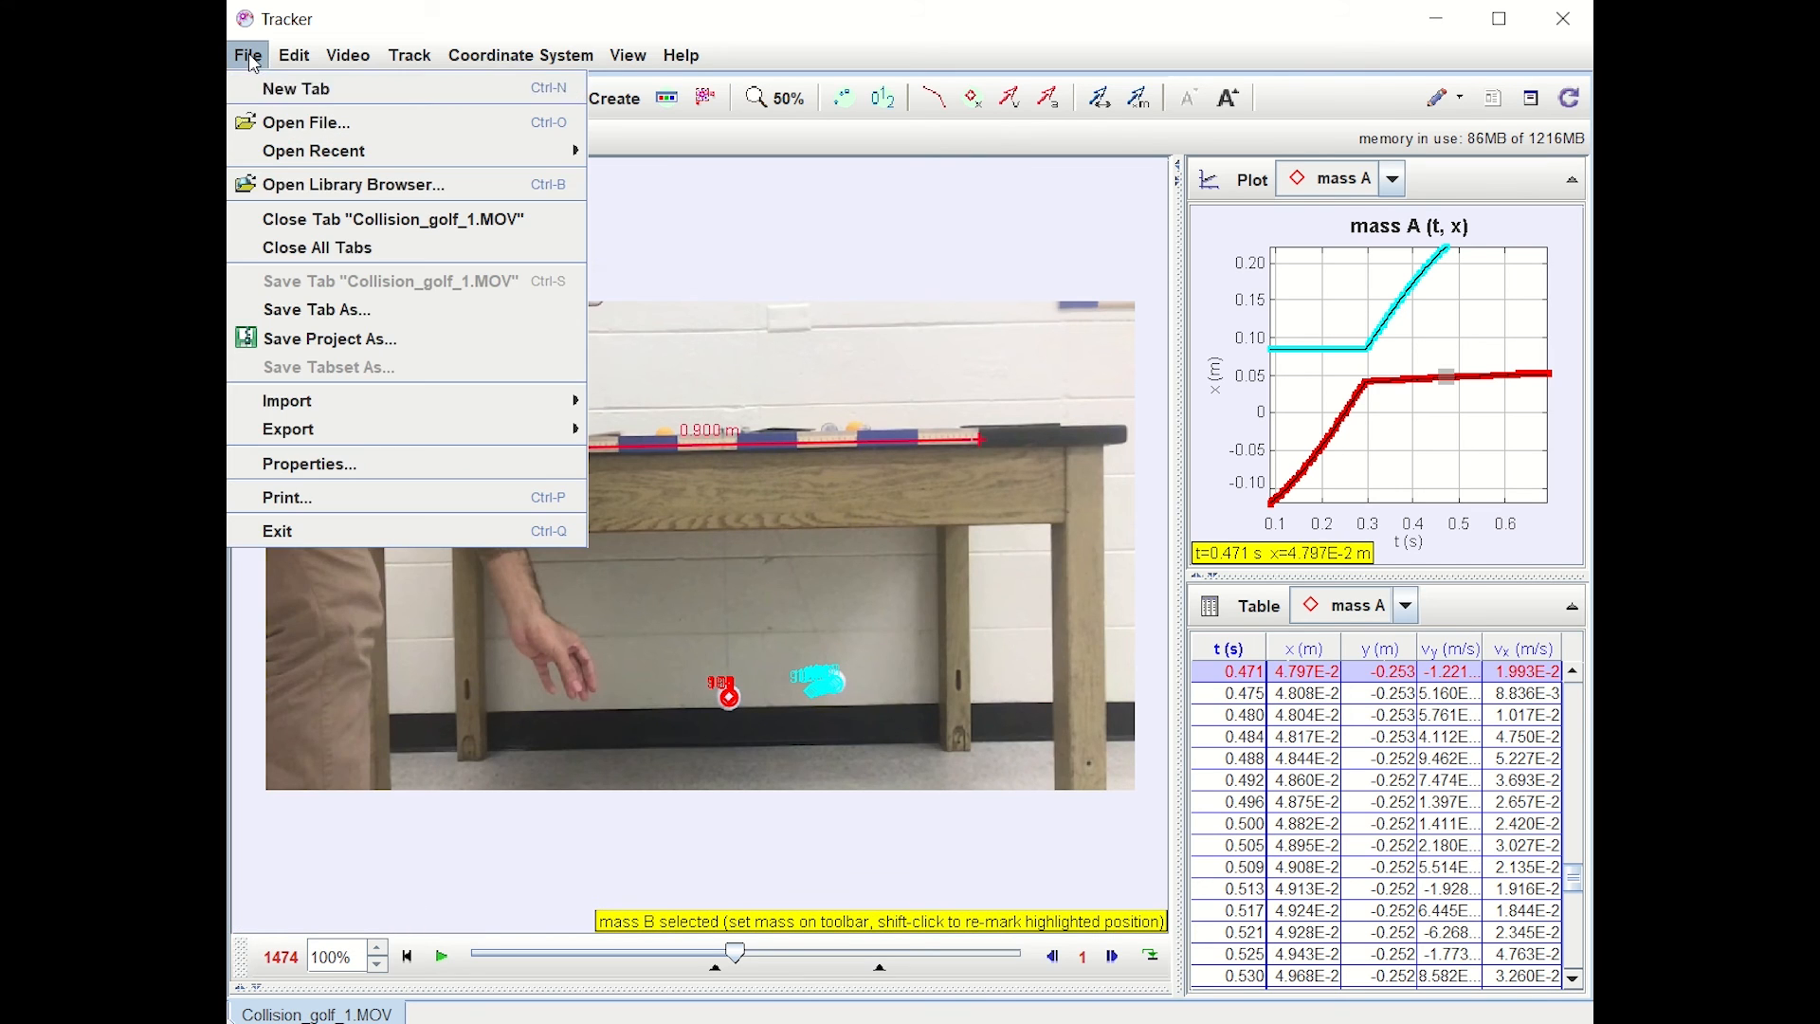
{"action": "mouse_move", "coordinate": [448, 419]}
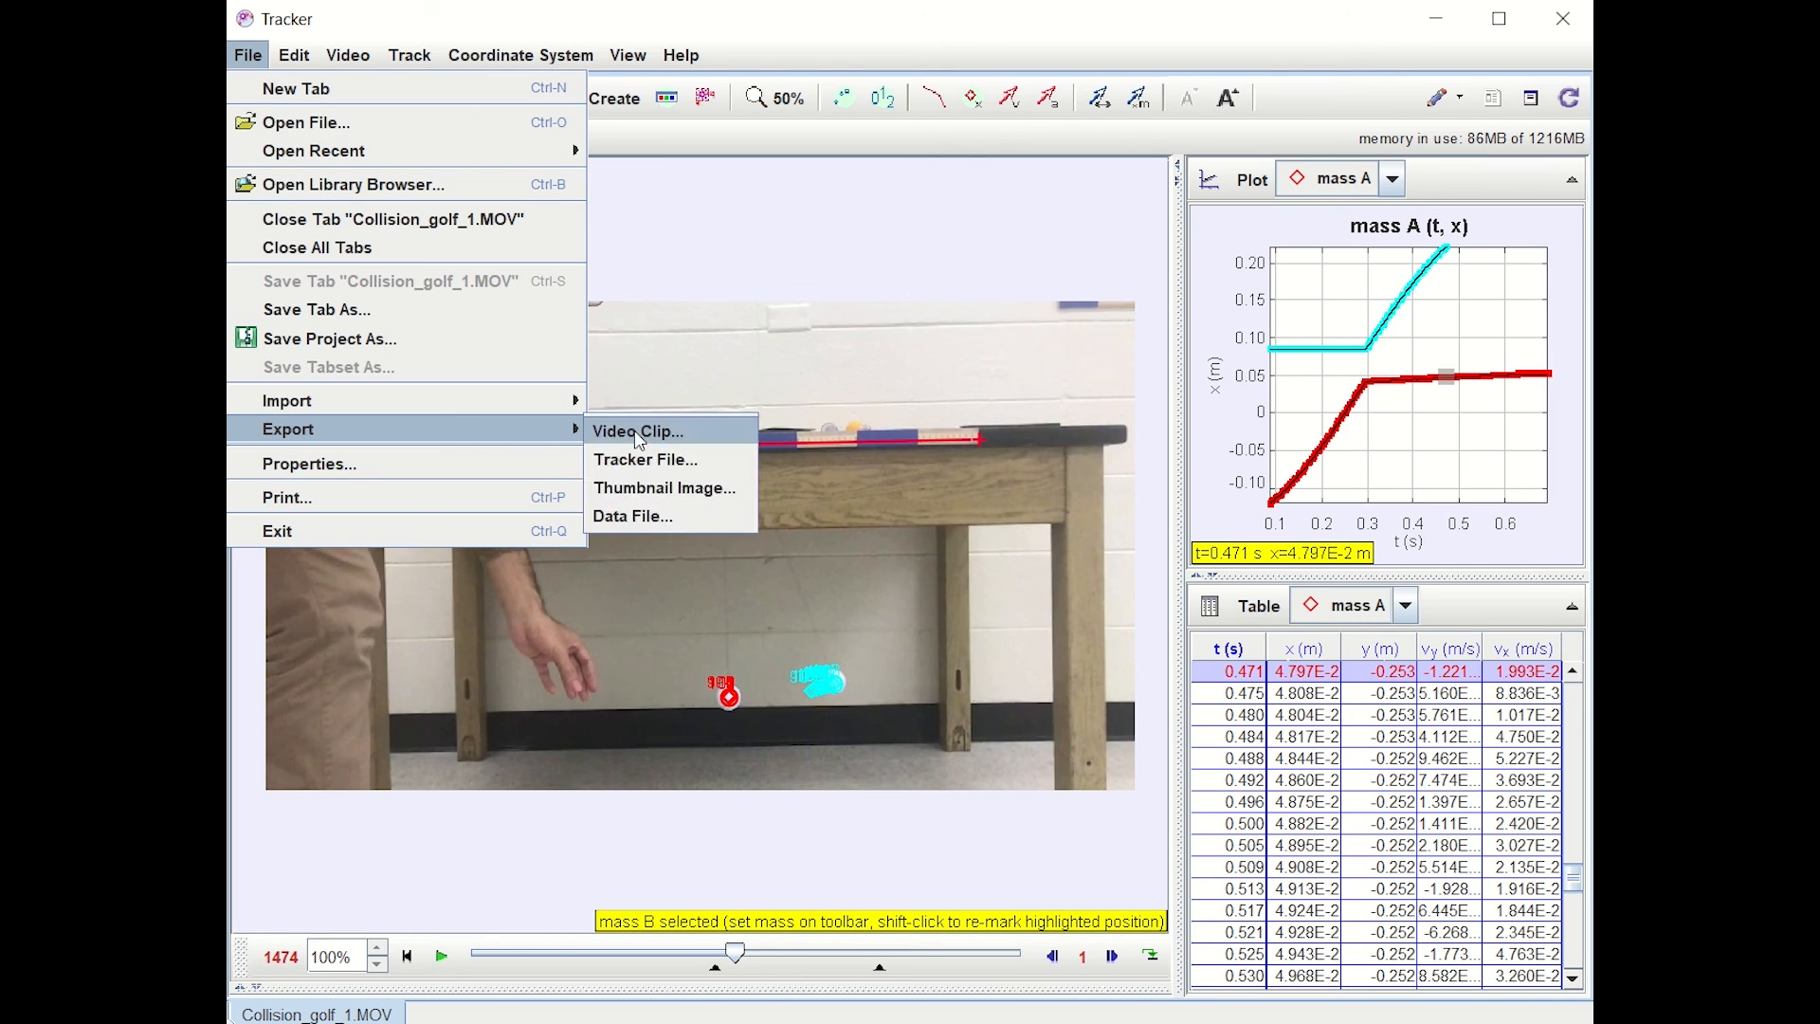
{"action": "left_click", "coordinate": [664, 513]}
{"action": "left_click", "coordinate": [962, 513]}
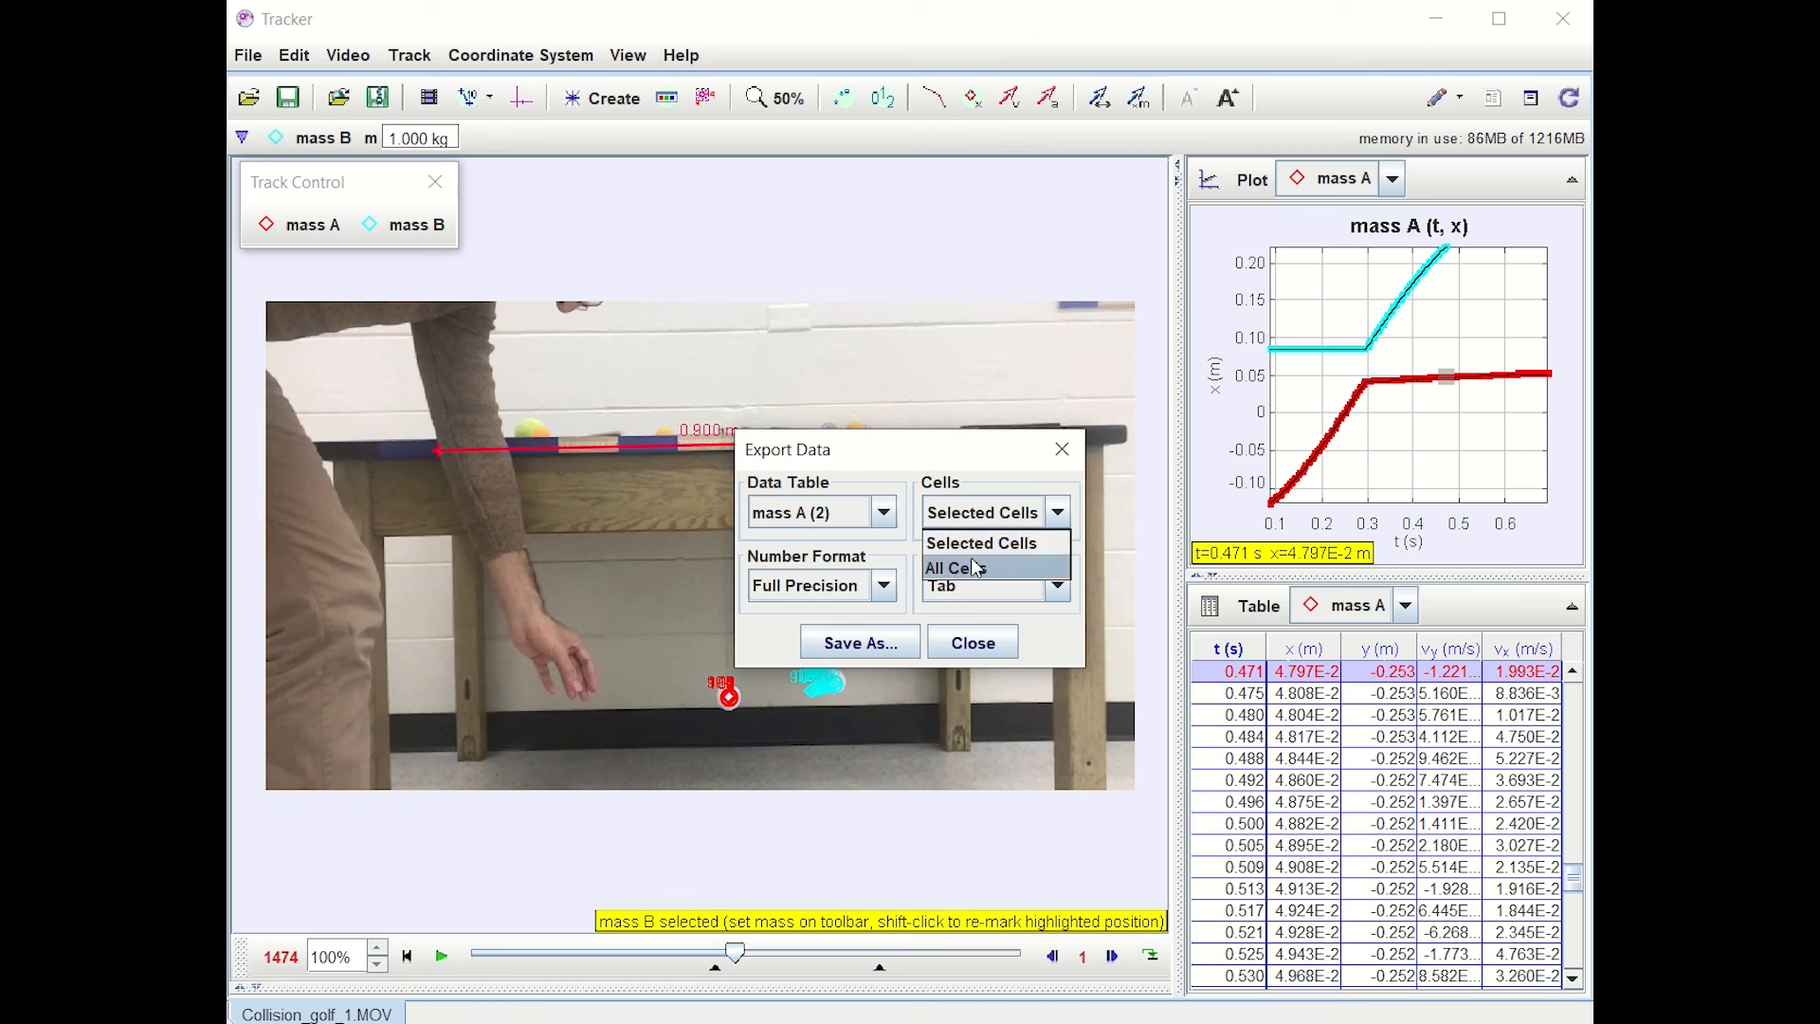
{"action": "left_click", "coordinate": [964, 566]}
{"action": "left_click", "coordinate": [885, 646]}
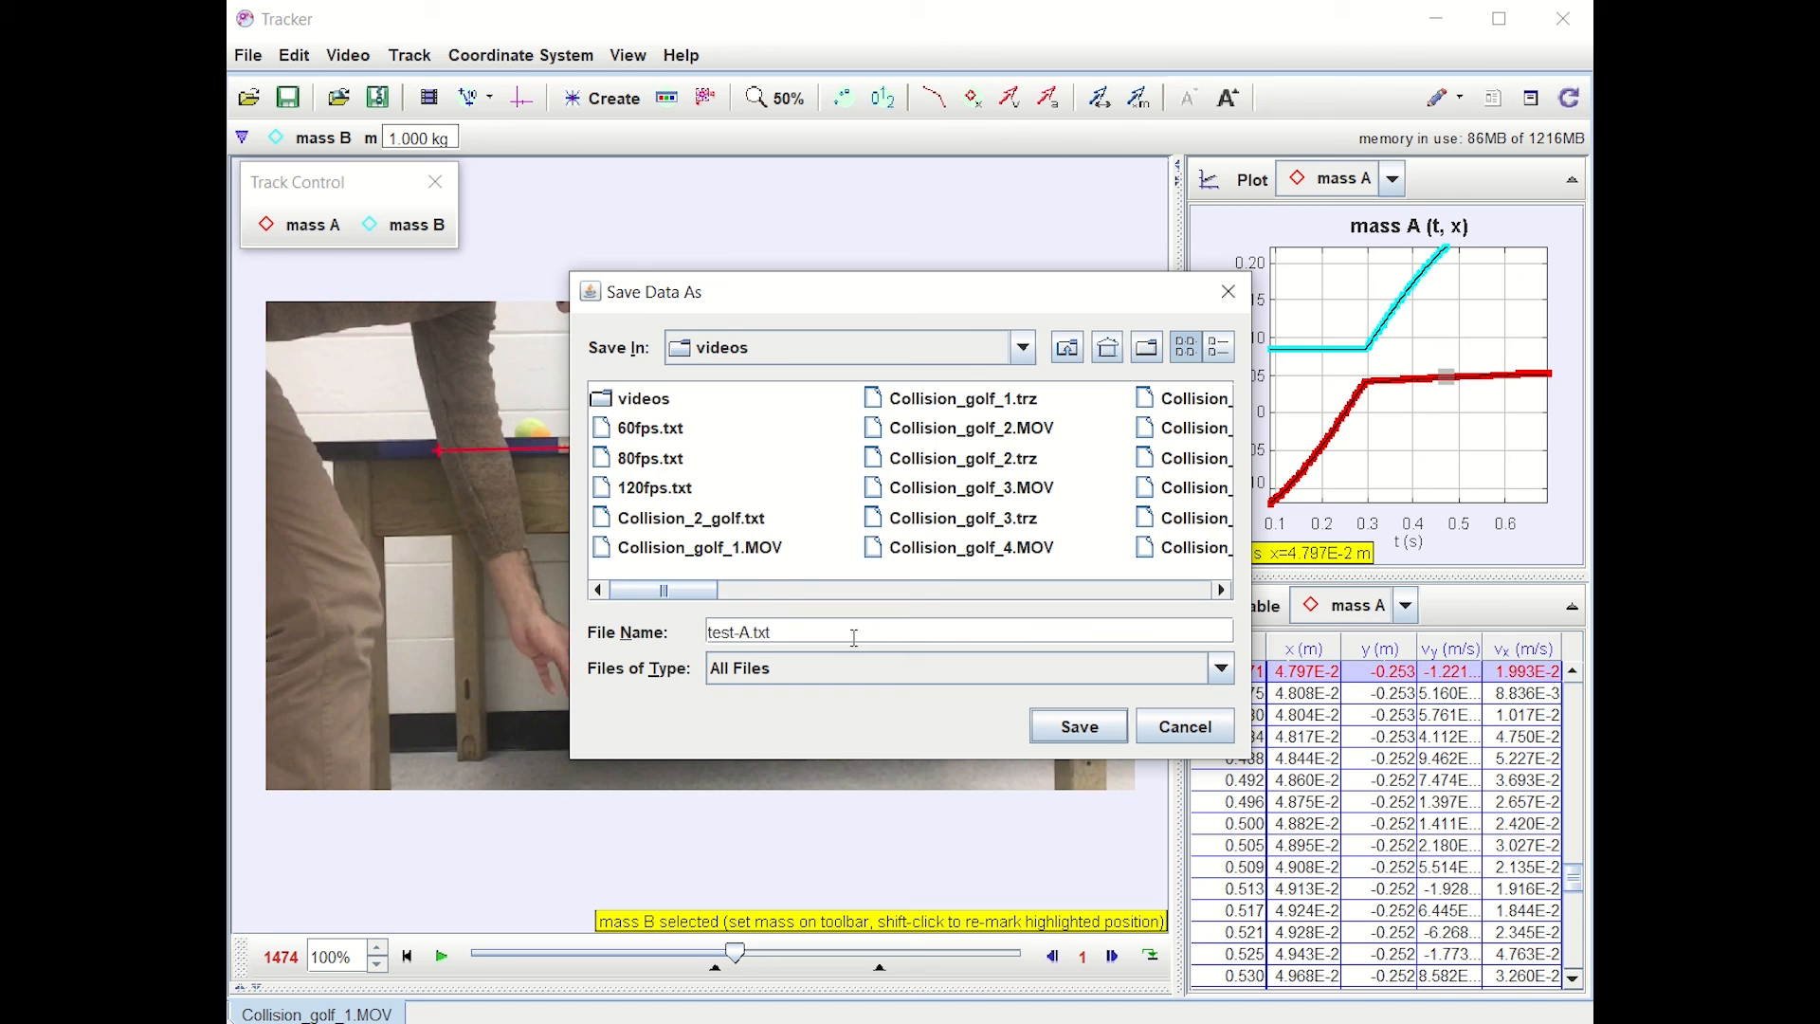
{"action": "left_click", "coordinate": [1049, 726]}
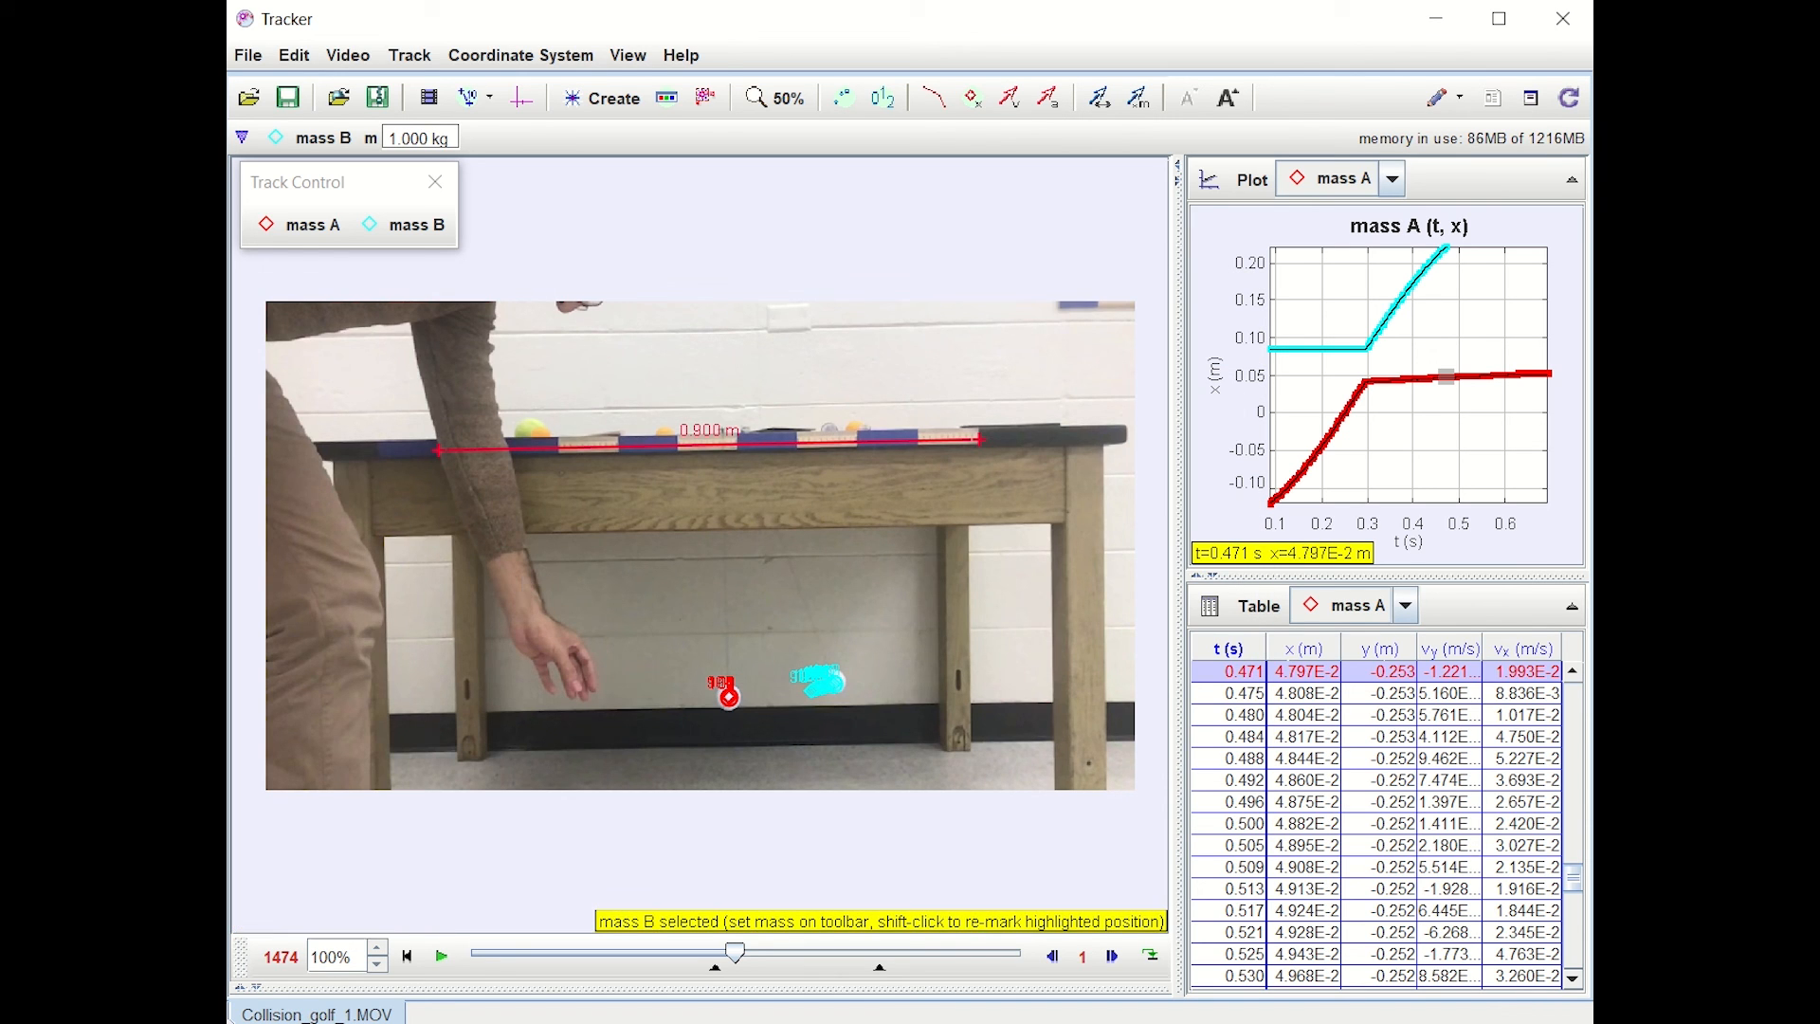
Step: Open the exported test-A file in Notepad, look through its time, position and velocity columns, and return to Tracker
{"action": "double_click", "coordinate": [464, 368]}
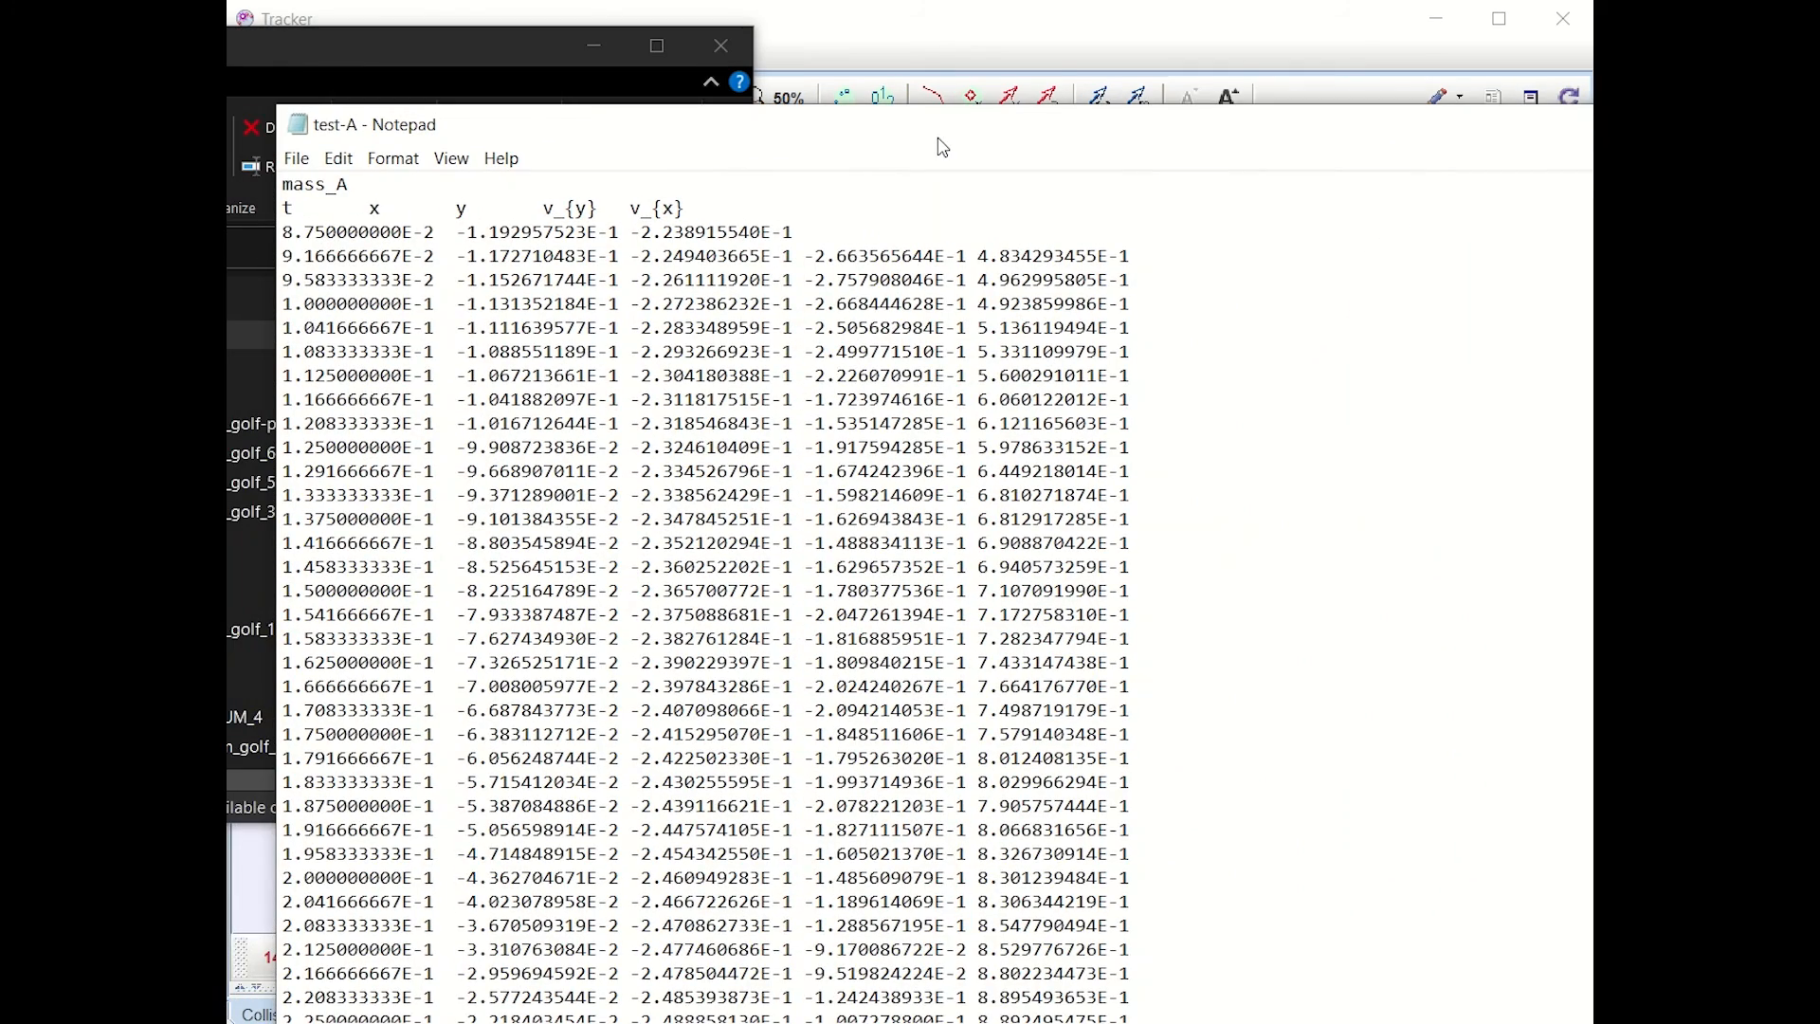
{"action": "scroll", "coordinate": [935, 518], "scroll_direction": "down", "scroll_amount": 12}
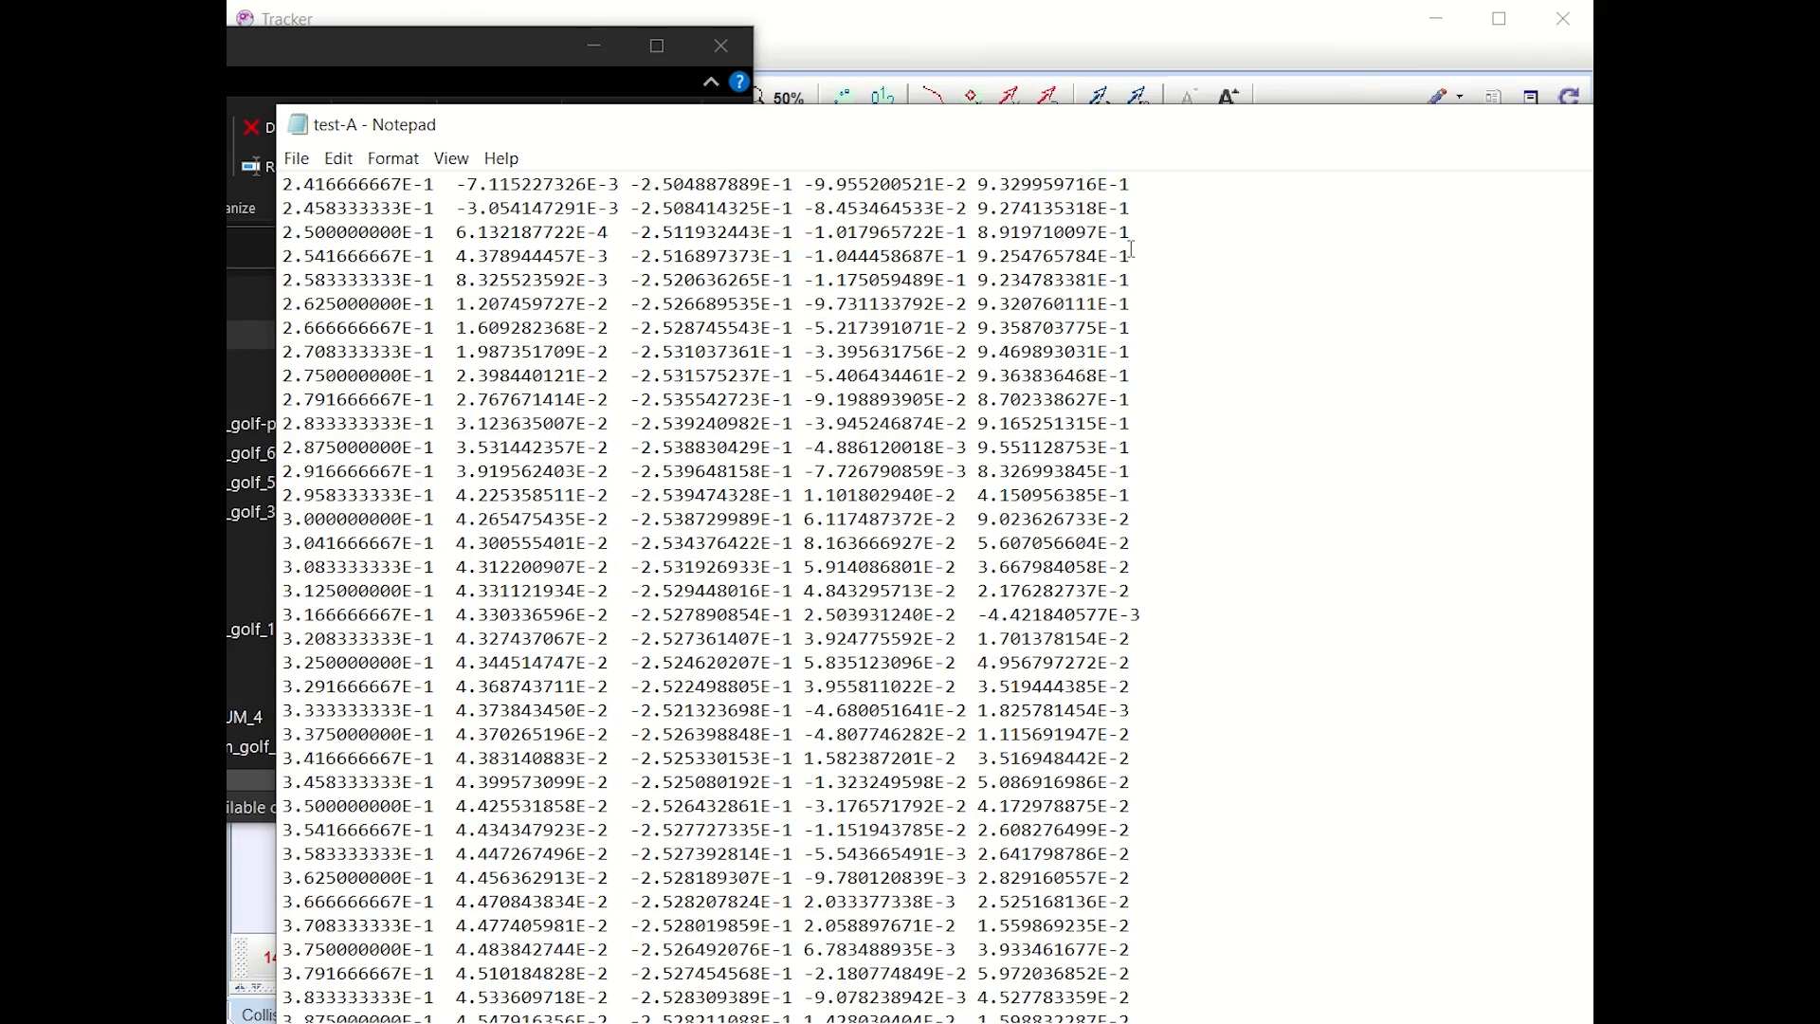
{"action": "left_click_drag", "start_coordinate": [1191, 132], "coordinate": [954, 232]}
{"action": "left_click", "coordinate": [1553, 222]}
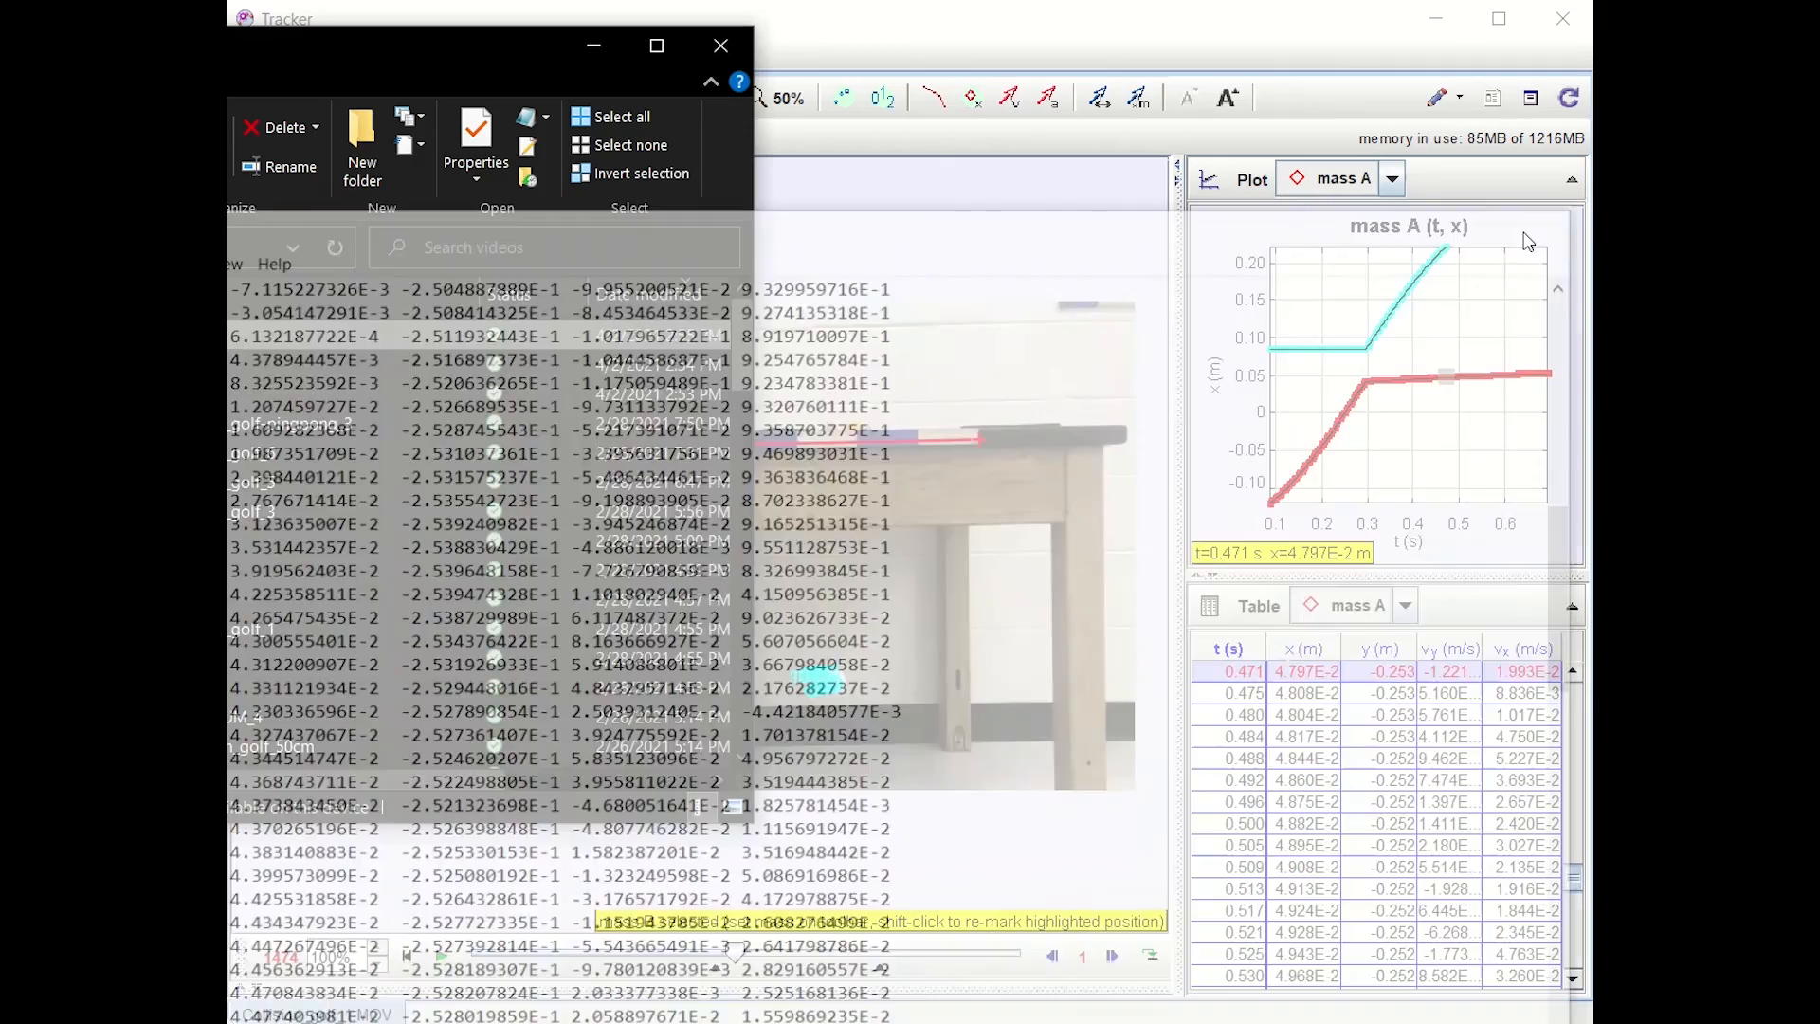
{"action": "left_click", "coordinate": [590, 49]}
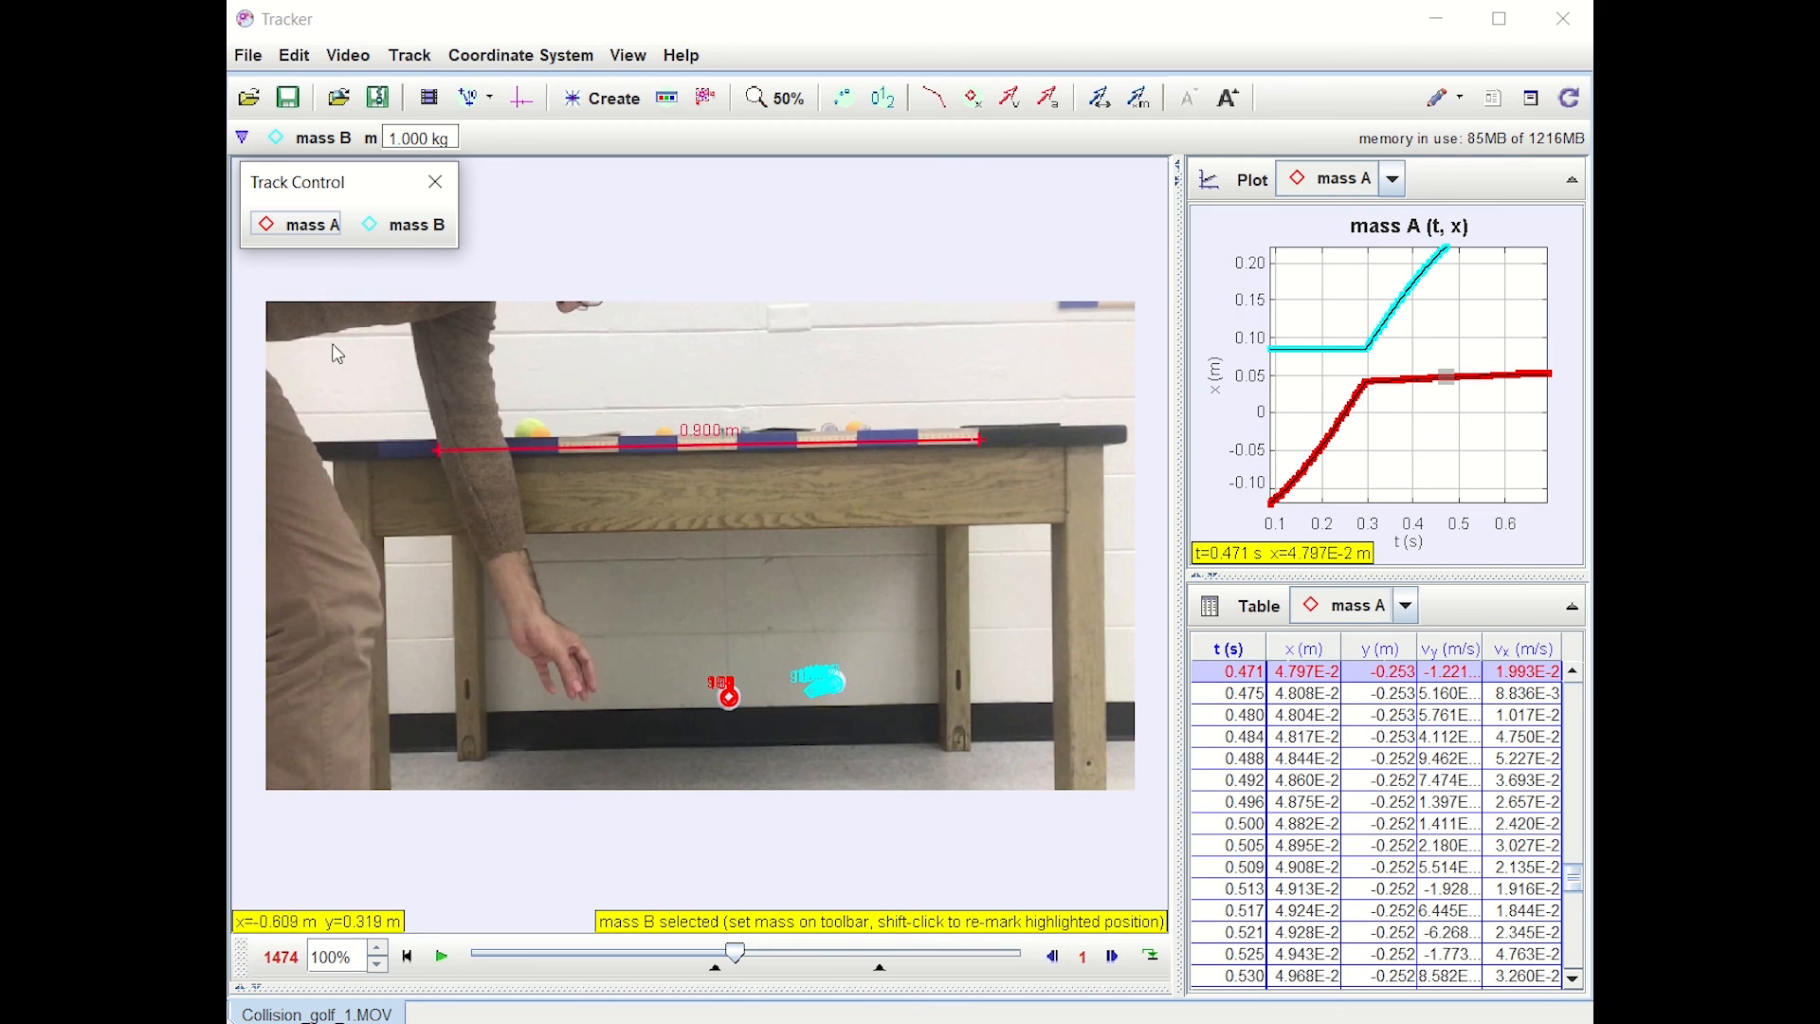
Step: Start saving the analysis as the Tracker project Collision_golf_1.trz, check its file name and type, and cancel the save
{"action": "left_click", "coordinate": [243, 60]}
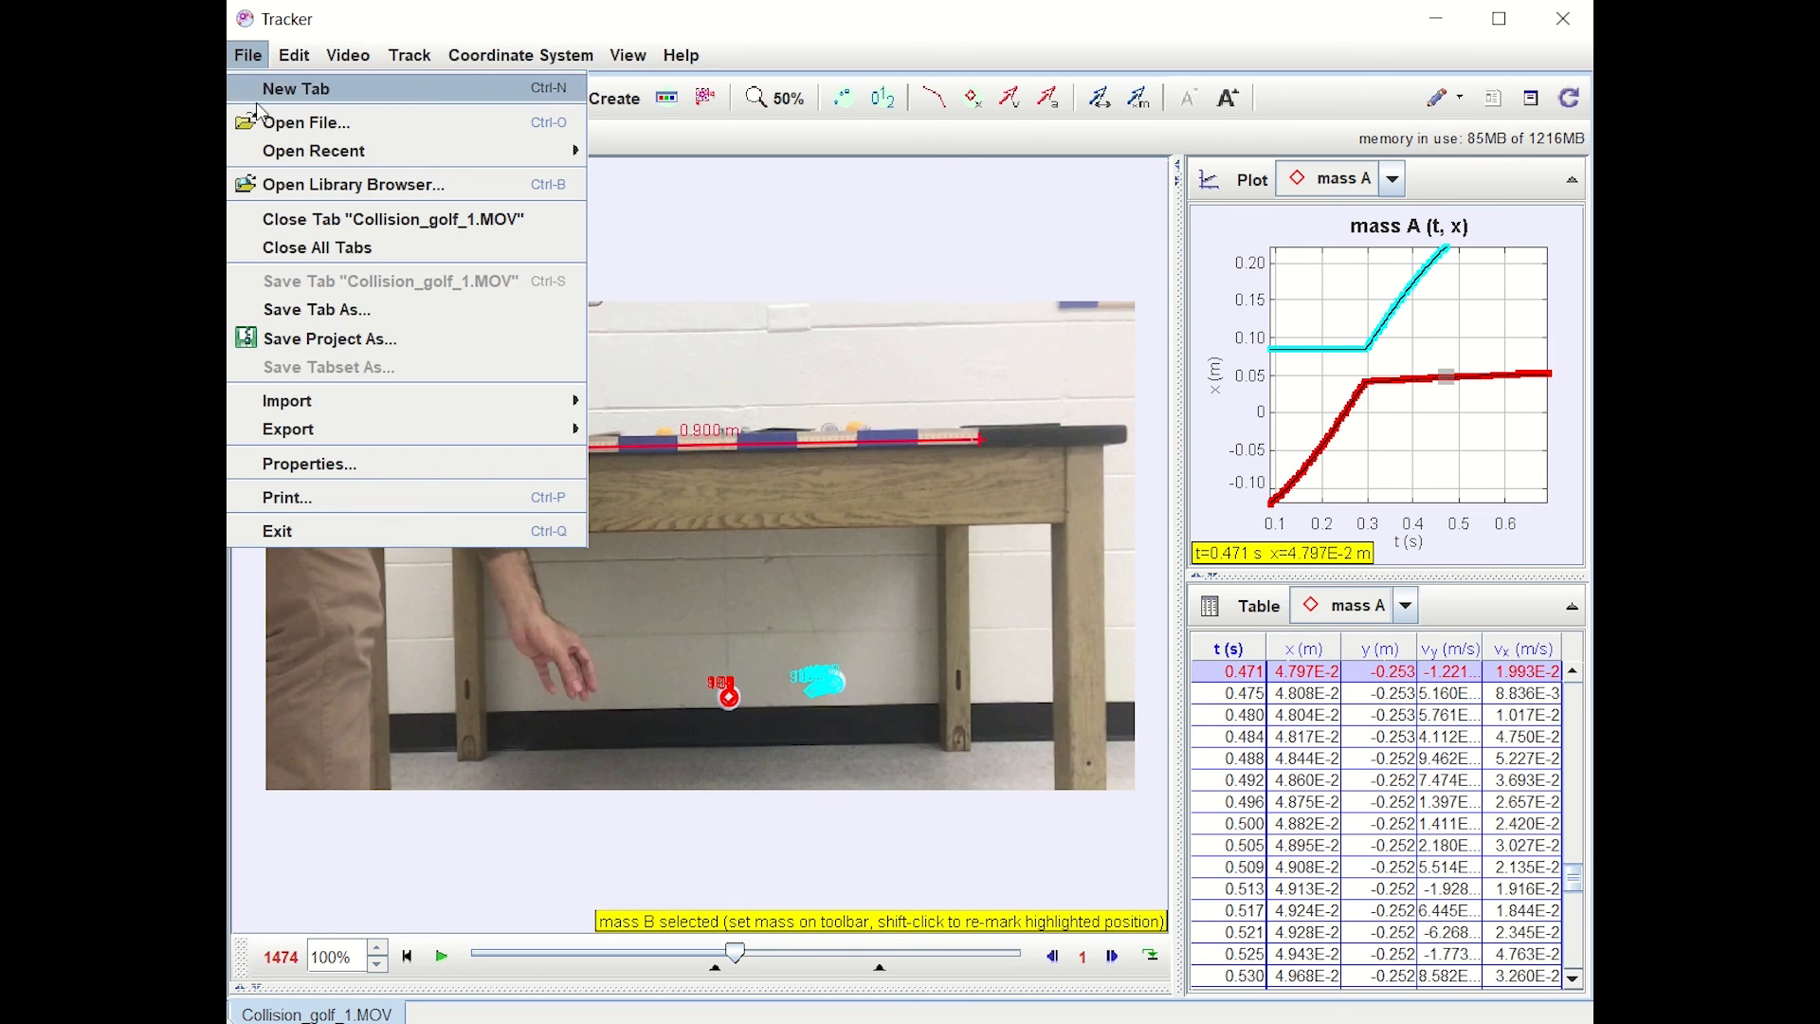
{"action": "left_click", "coordinate": [348, 346]}
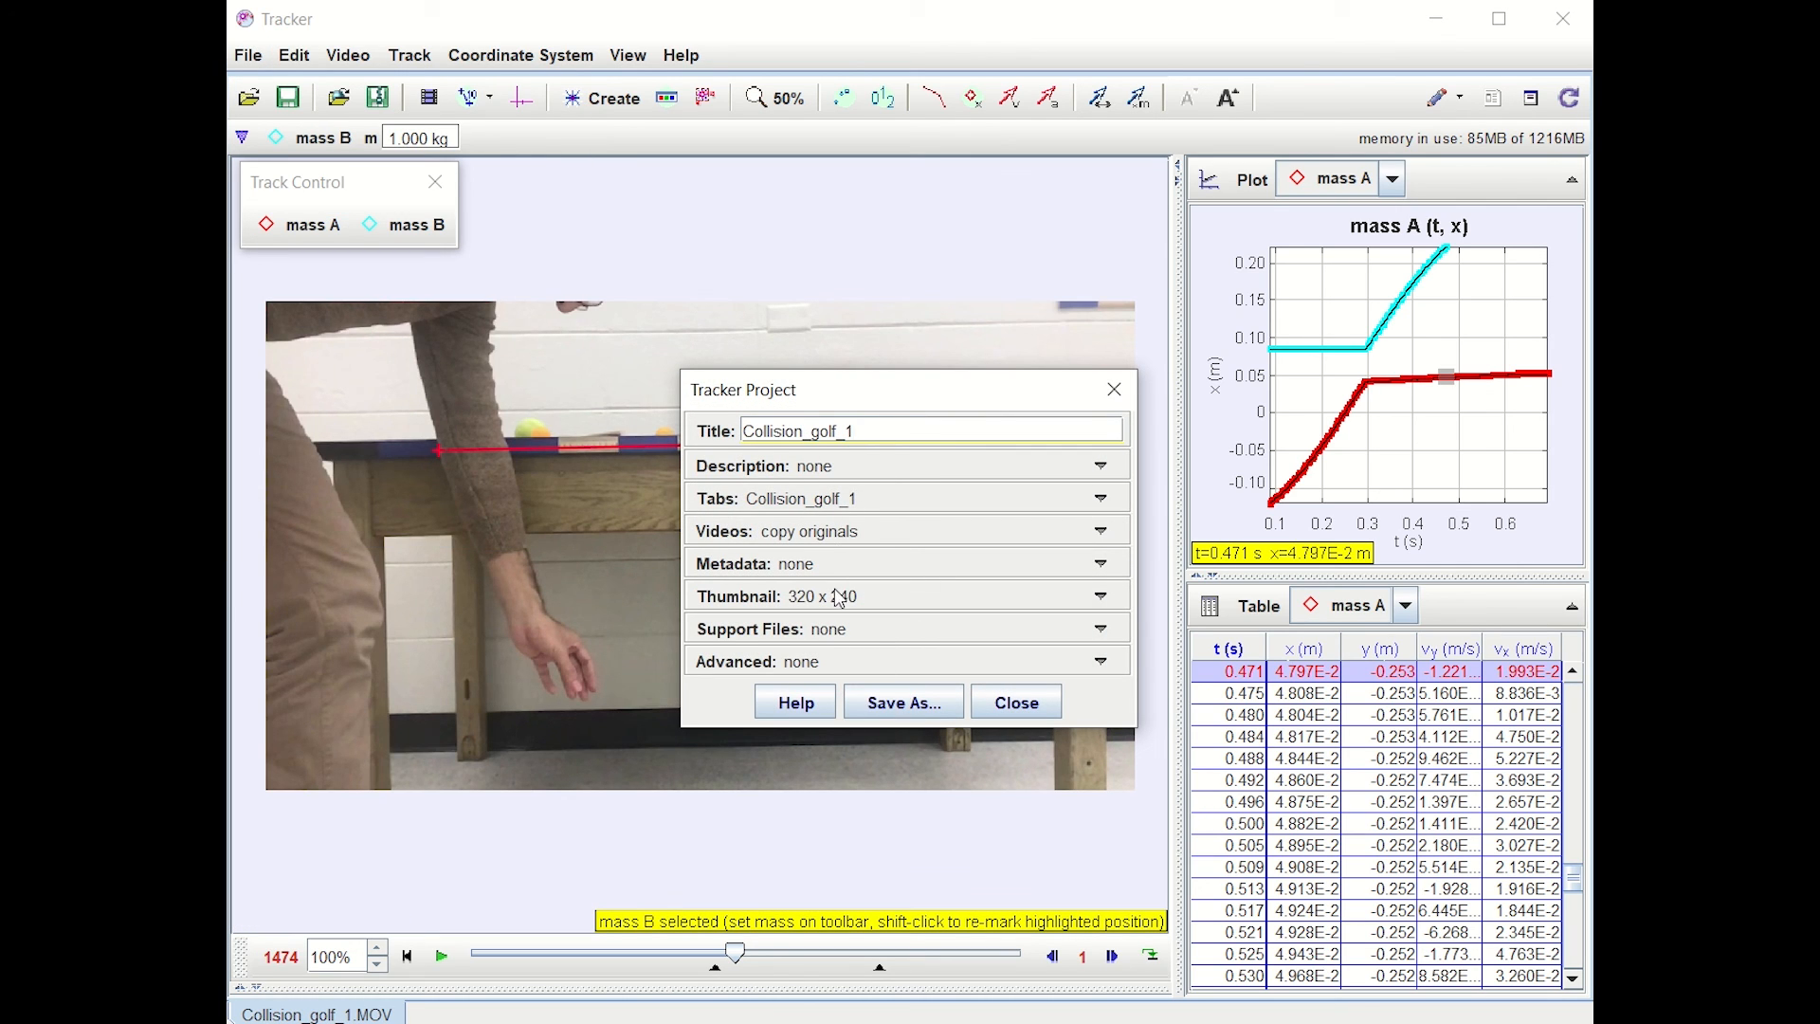
{"action": "left_click", "coordinate": [904, 703]}
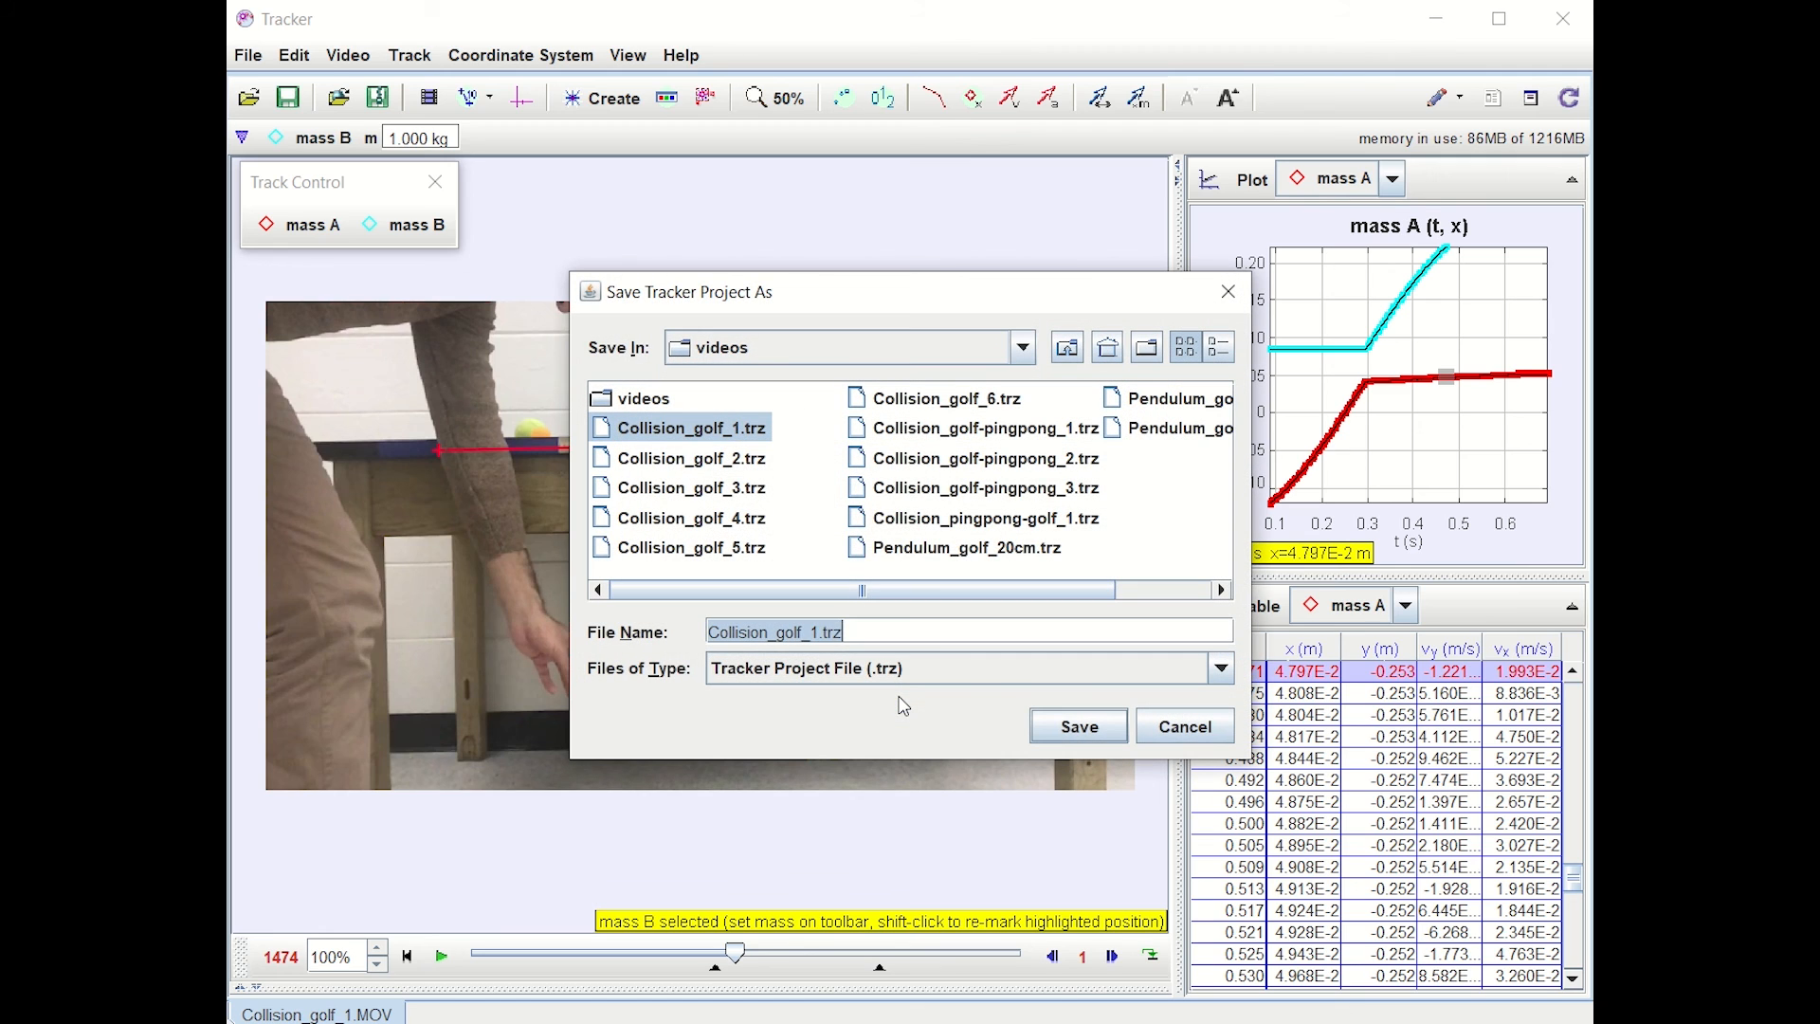
{"action": "left_click", "coordinate": [827, 632]}
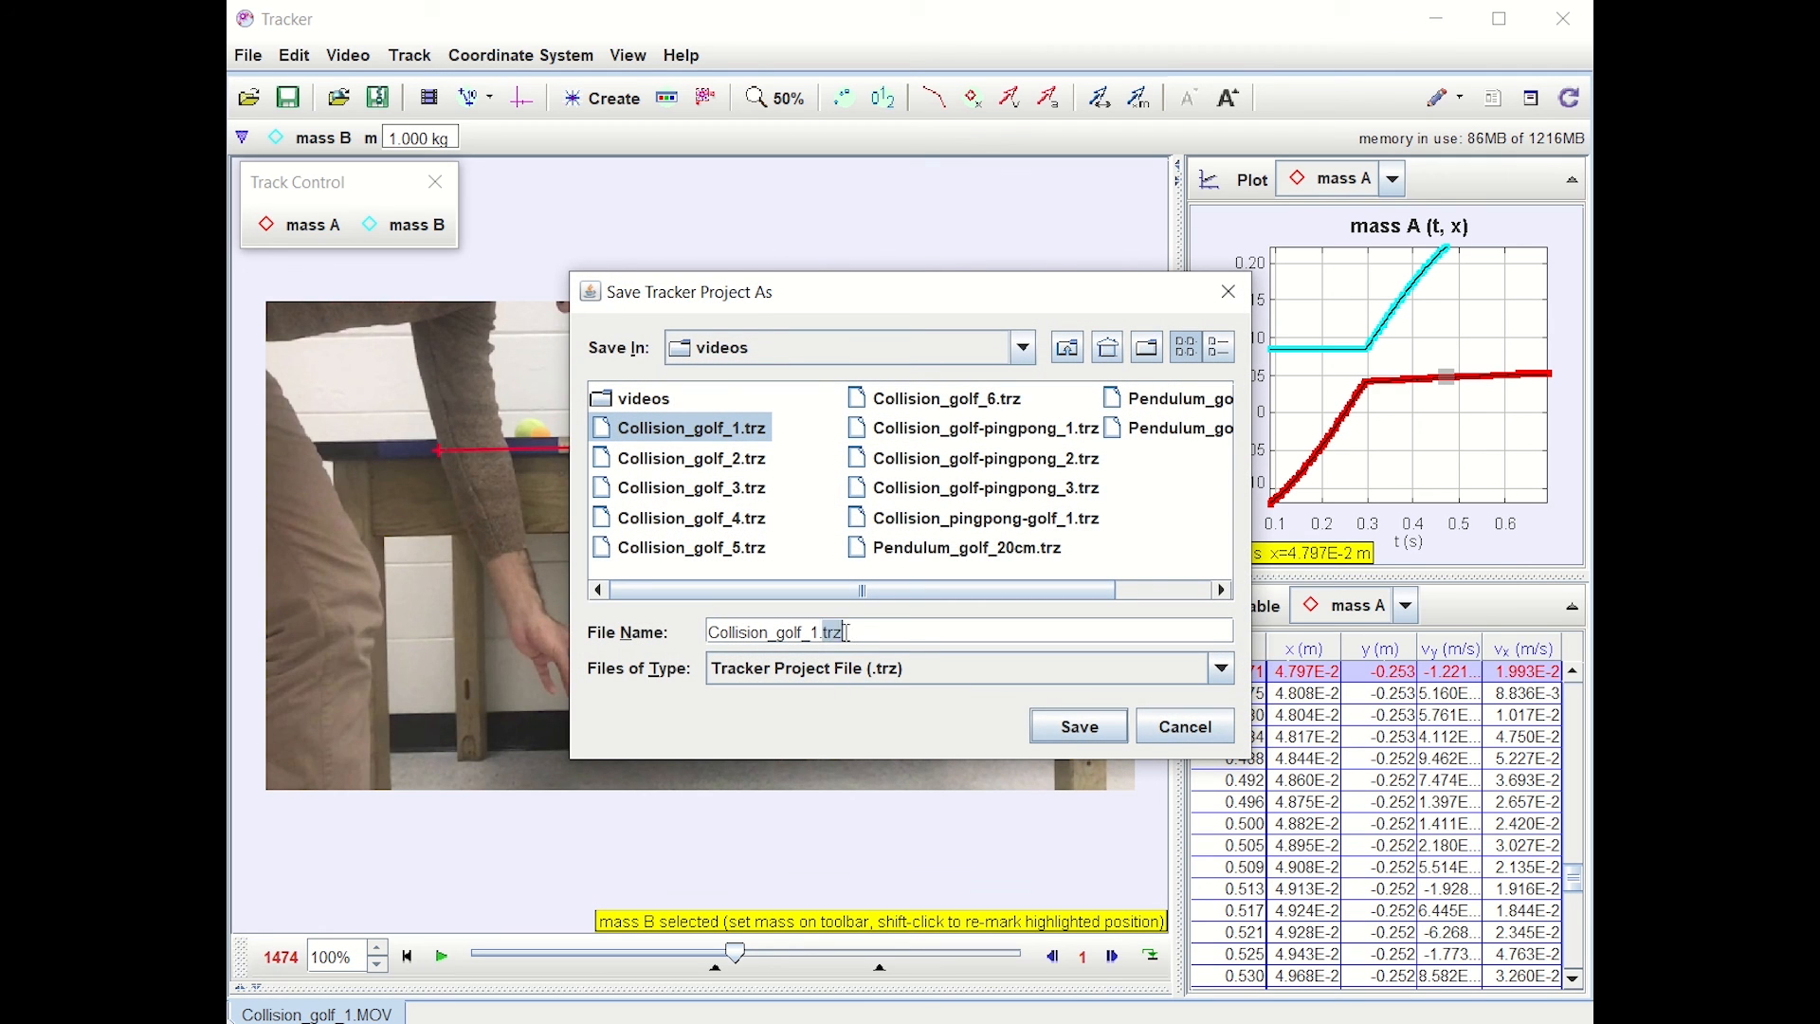
{"action": "left_click", "coordinate": [896, 673]}
{"action": "left_click", "coordinate": [896, 675]}
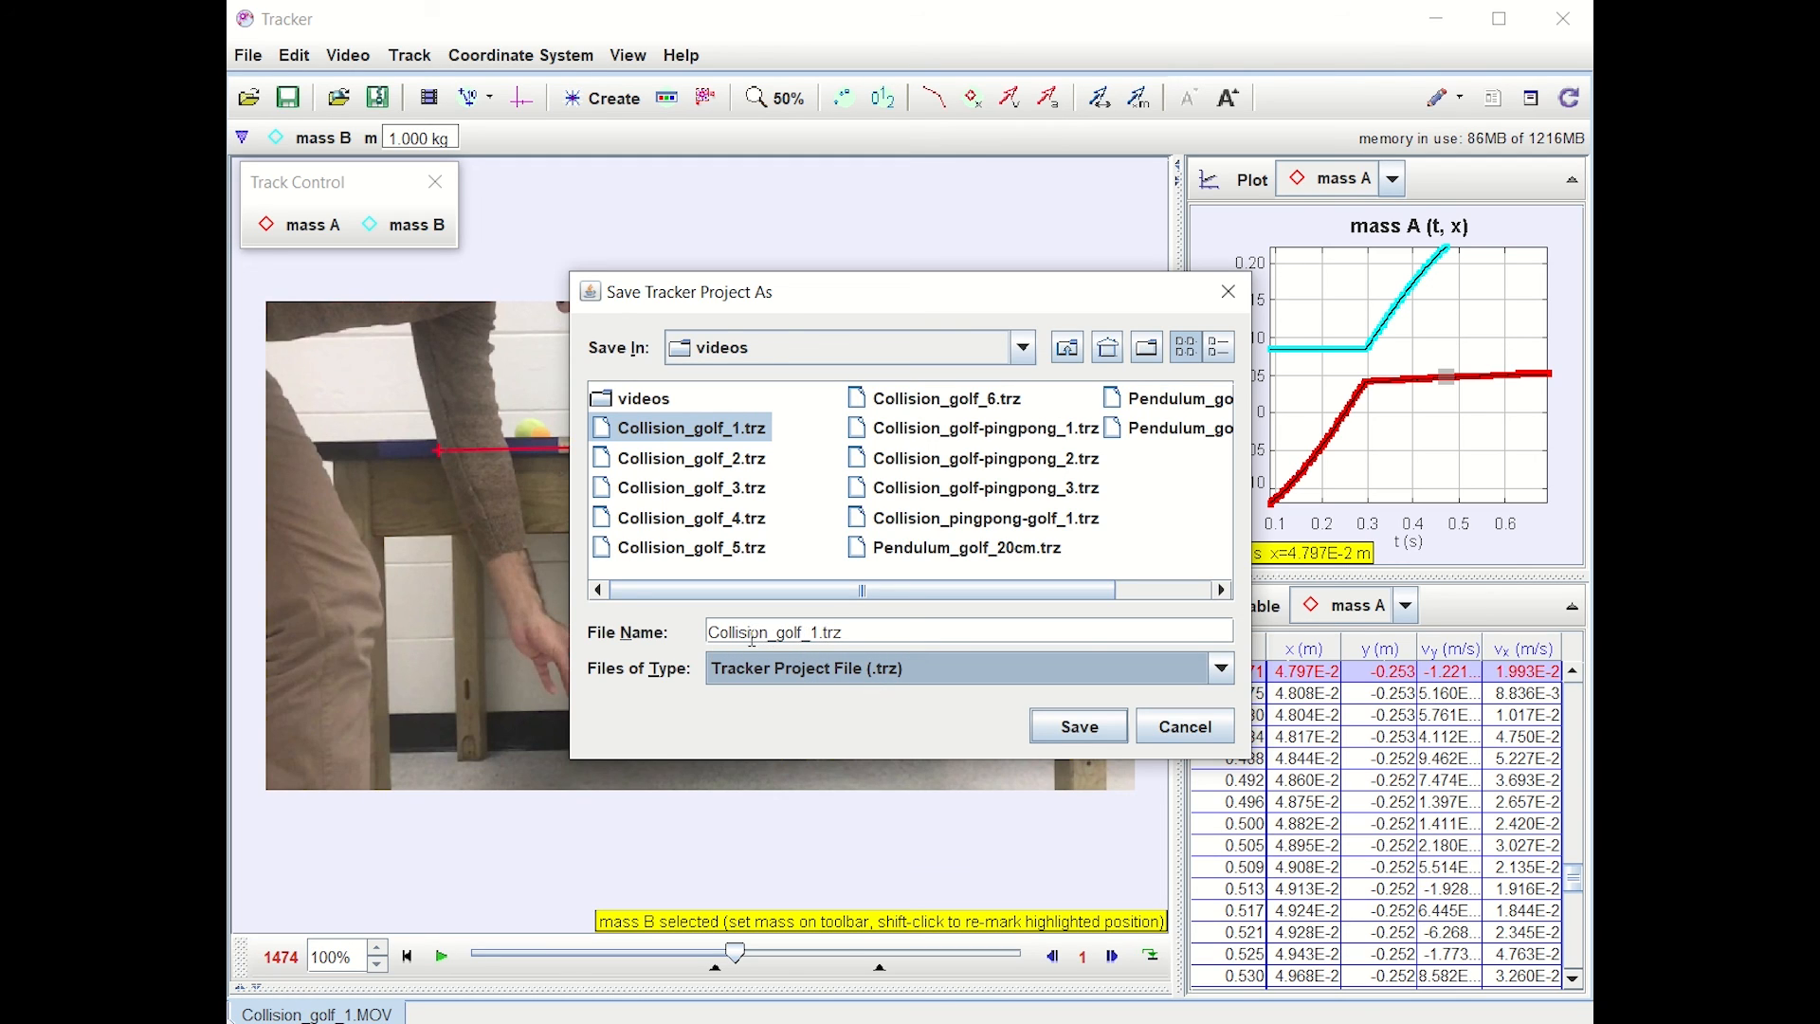
{"action": "left_click", "coordinate": [811, 632]}
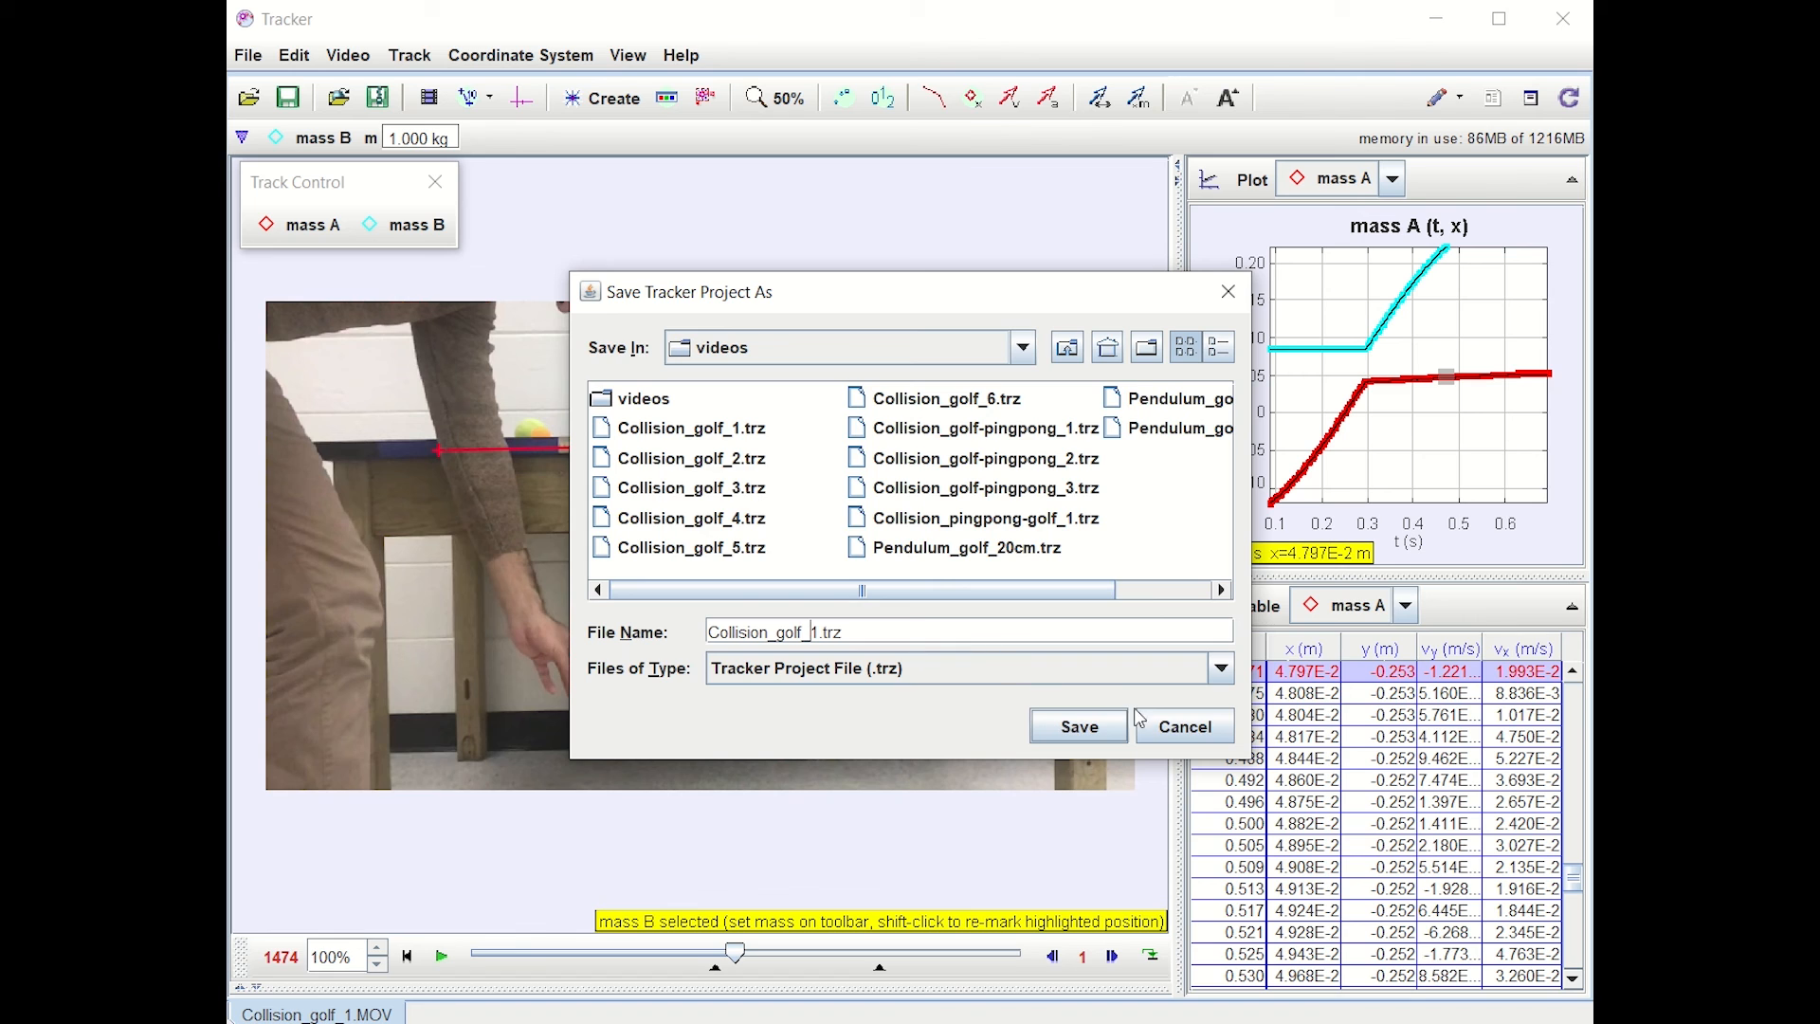
{"action": "left_click", "coordinate": [1185, 726]}
{"action": "left_click", "coordinate": [1046, 704]}
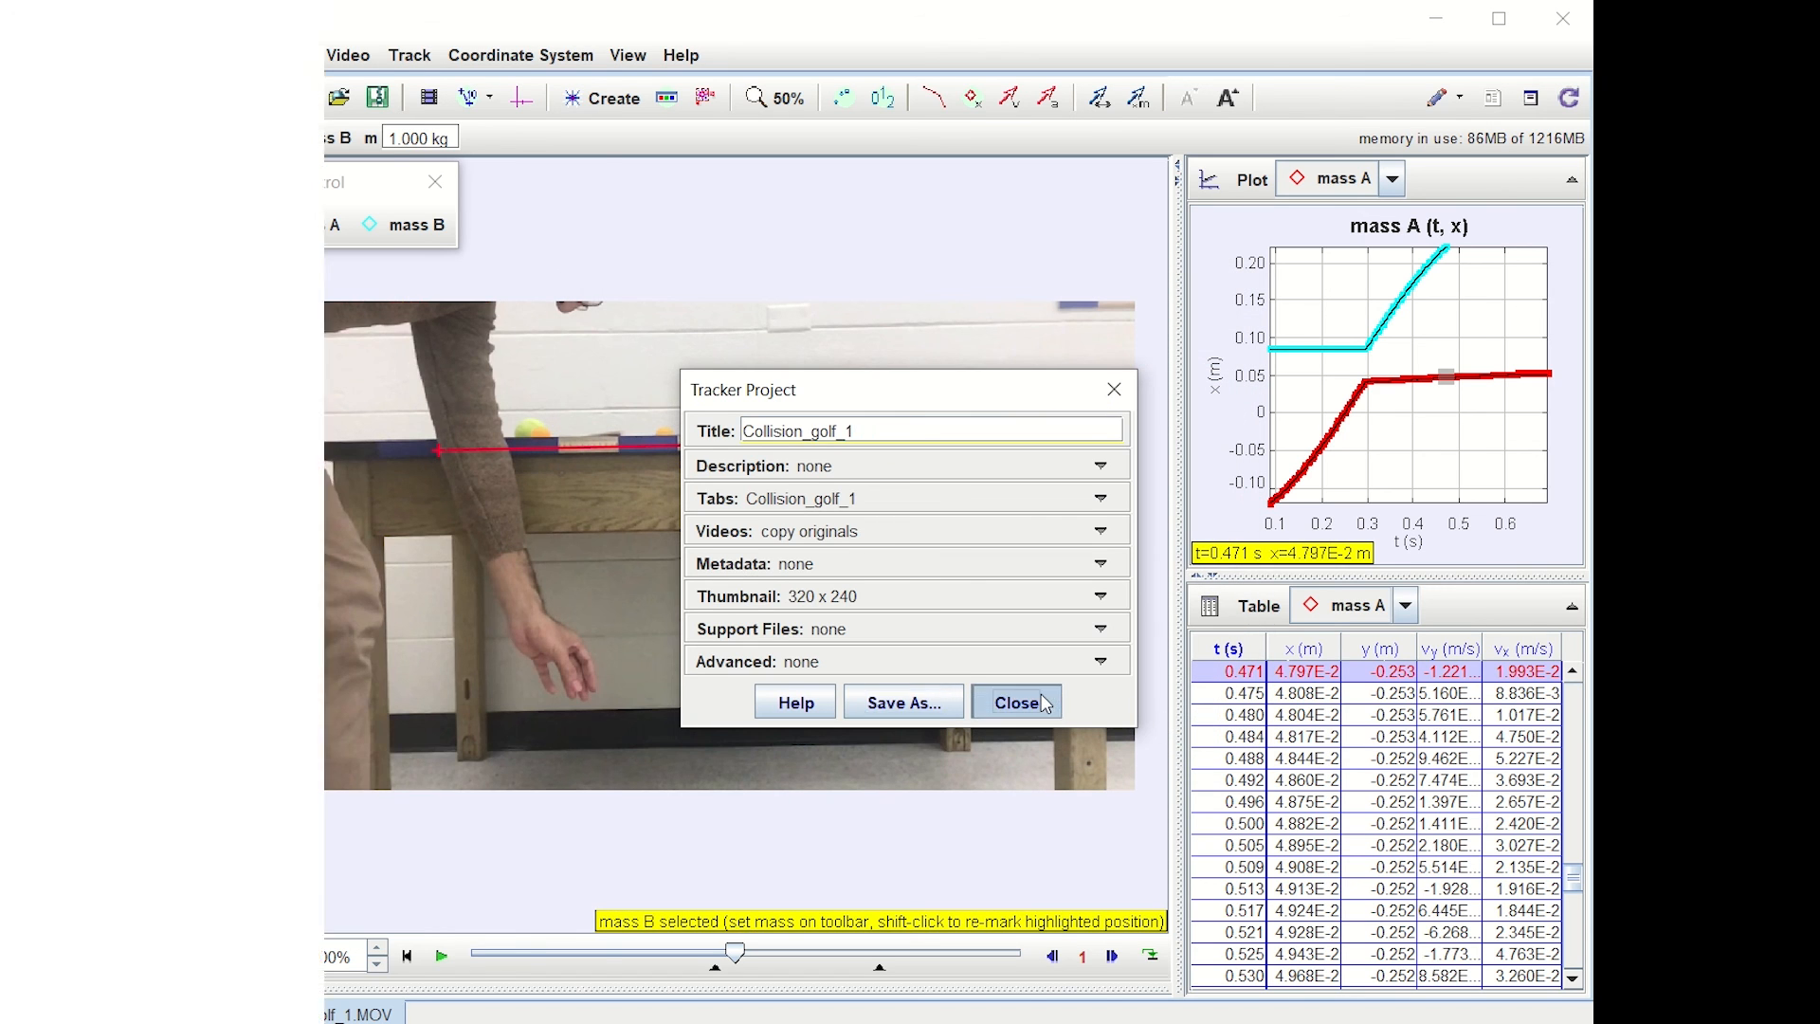